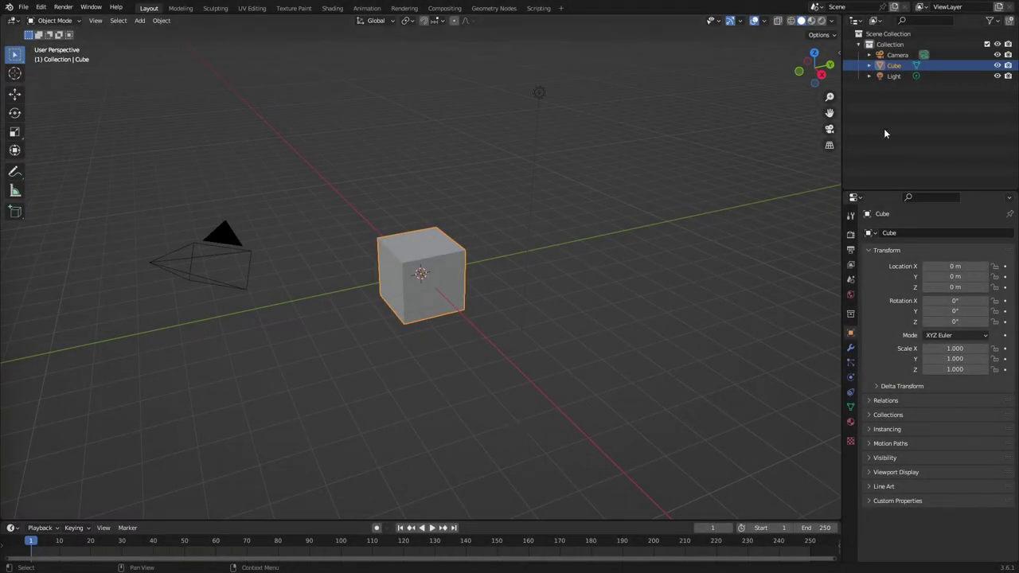
- Hide the camera and the light in the viewport
{"action": "left_click", "coordinate": [997, 55]}
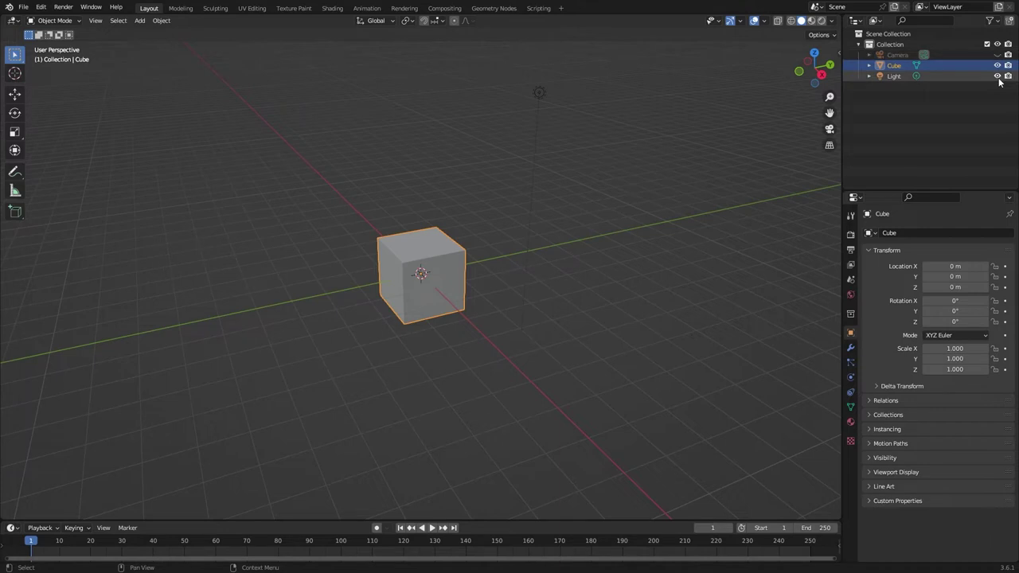
{"action": "left_click", "coordinate": [997, 76]}
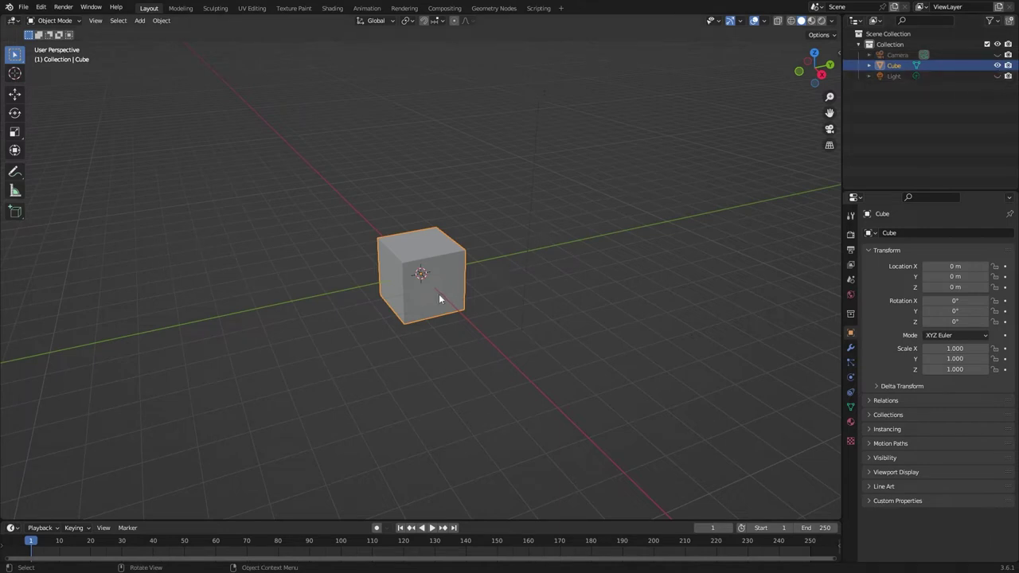
- Set the cube's Z location to 1 m and apply its location
{"action": "left_click", "coordinate": [955, 287]}
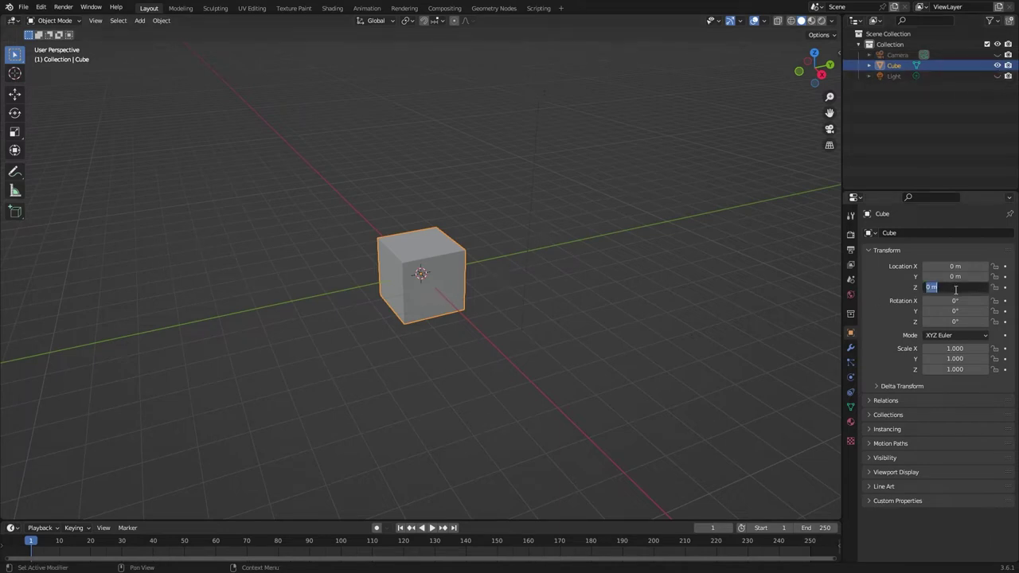
{"action": "type", "text": "1"}
{"action": "key", "text": "Return"}
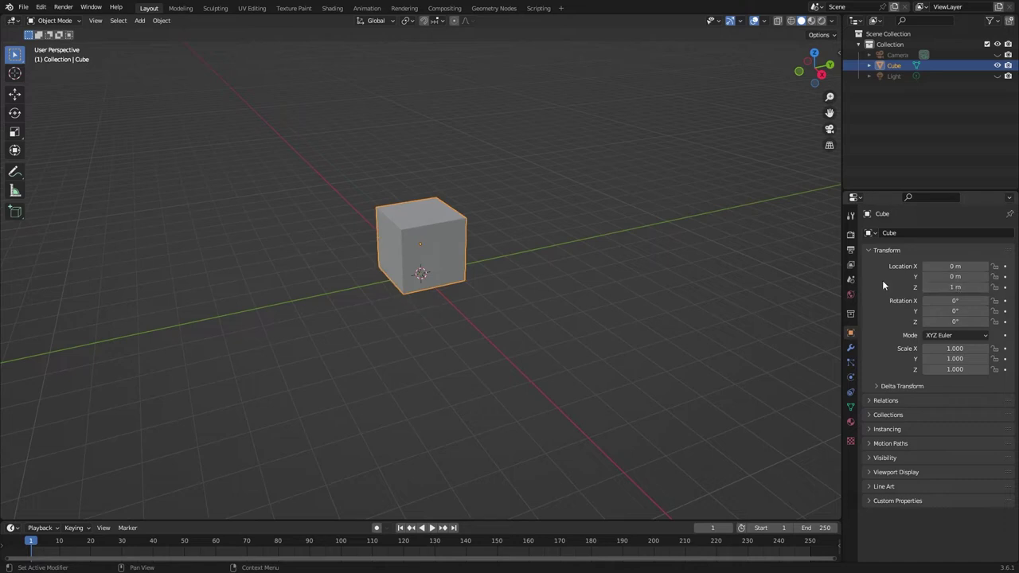
{"action": "key", "text": "ctrl+a"}
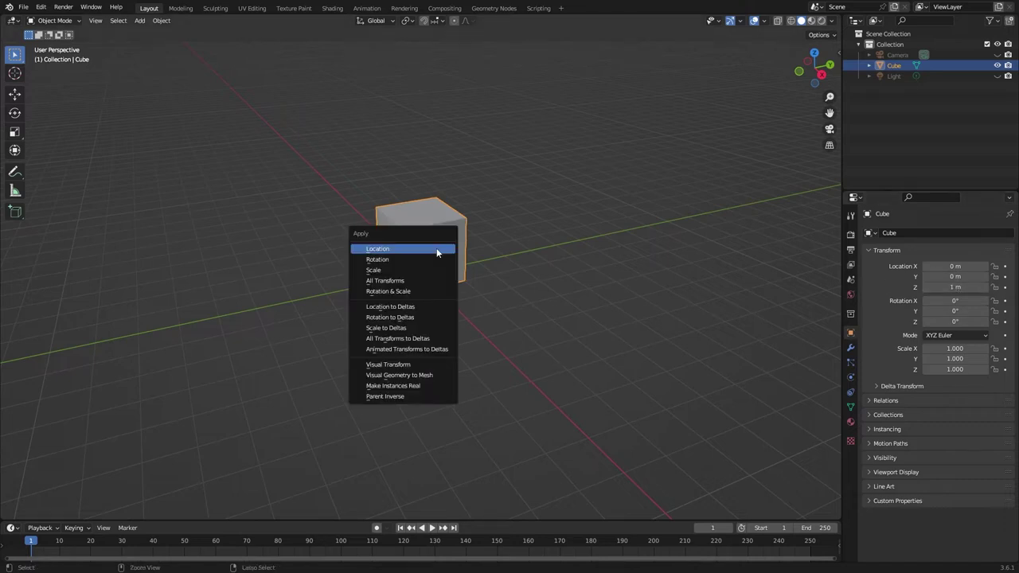
{"action": "left_click", "coordinate": [436, 249]}
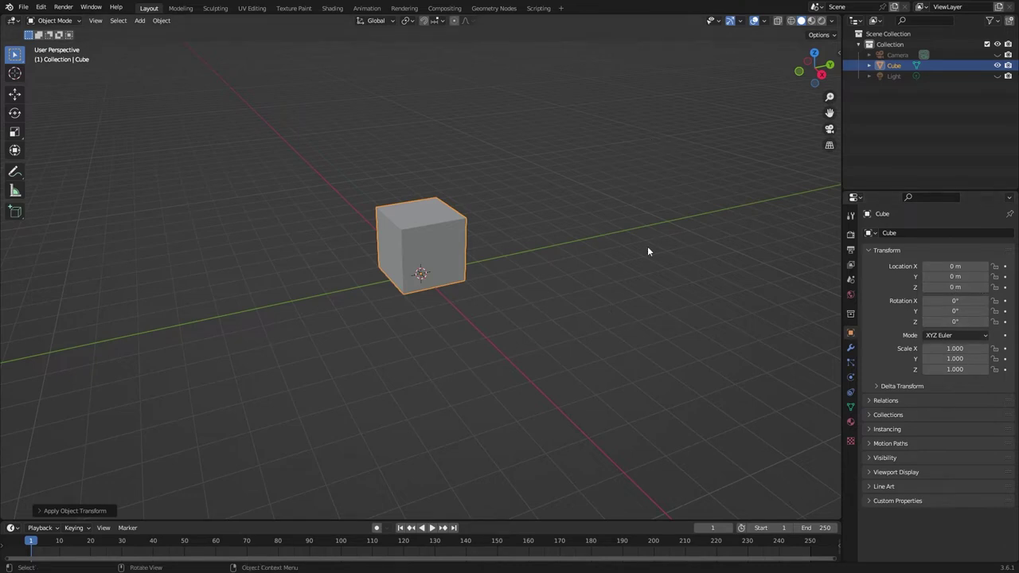
- Load Side Reference.jpg from the Reference Images folder as a reference image aligned to the right orthographic view
{"action": "middle_click_drag", "start_coordinate": [633, 256], "coordinate": [574, 236]}
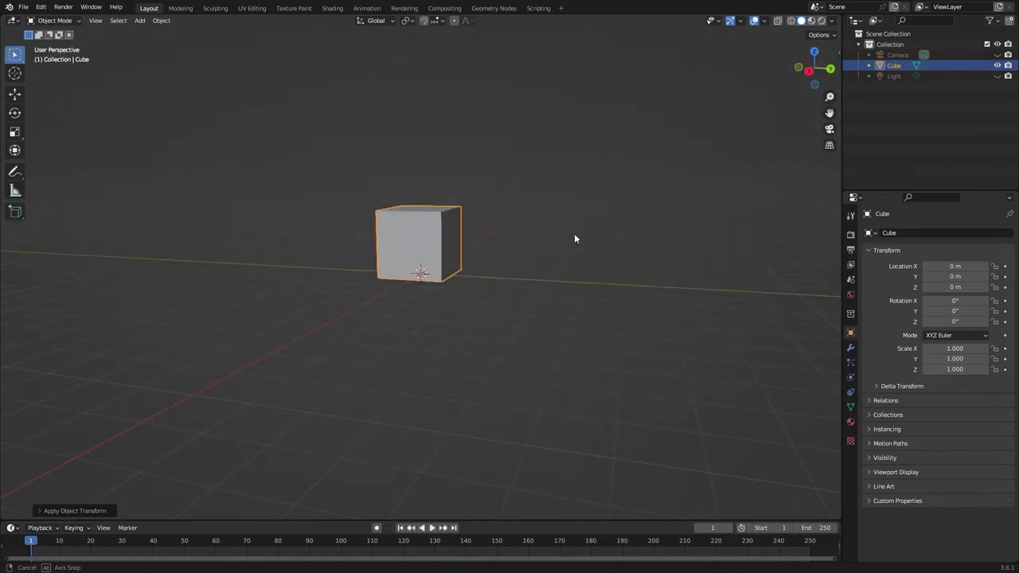
{"action": "middle_click_drag", "start_coordinate": [575, 237], "coordinate": [575, 238]}
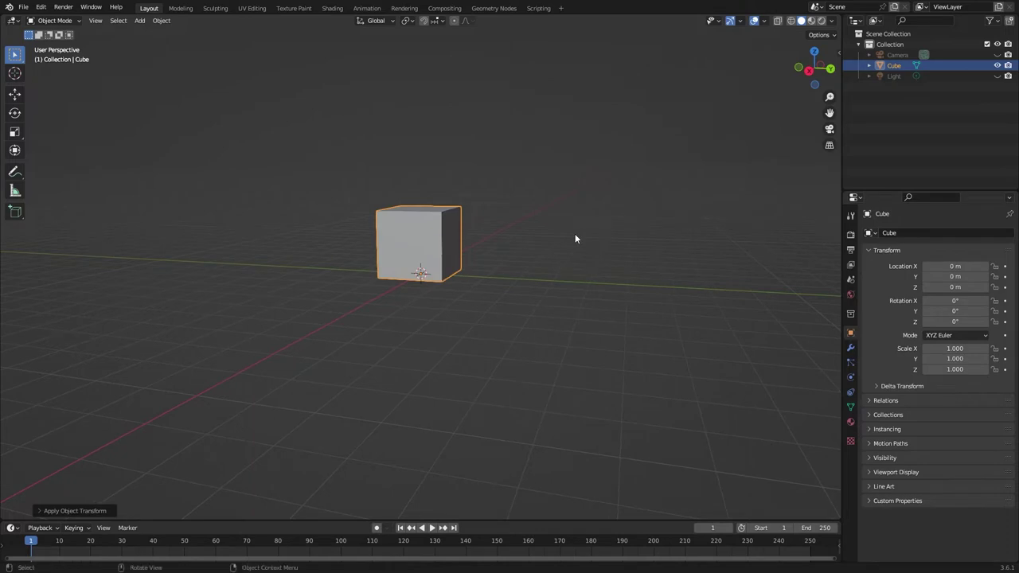
{"action": "key", "text": "KP_3"}
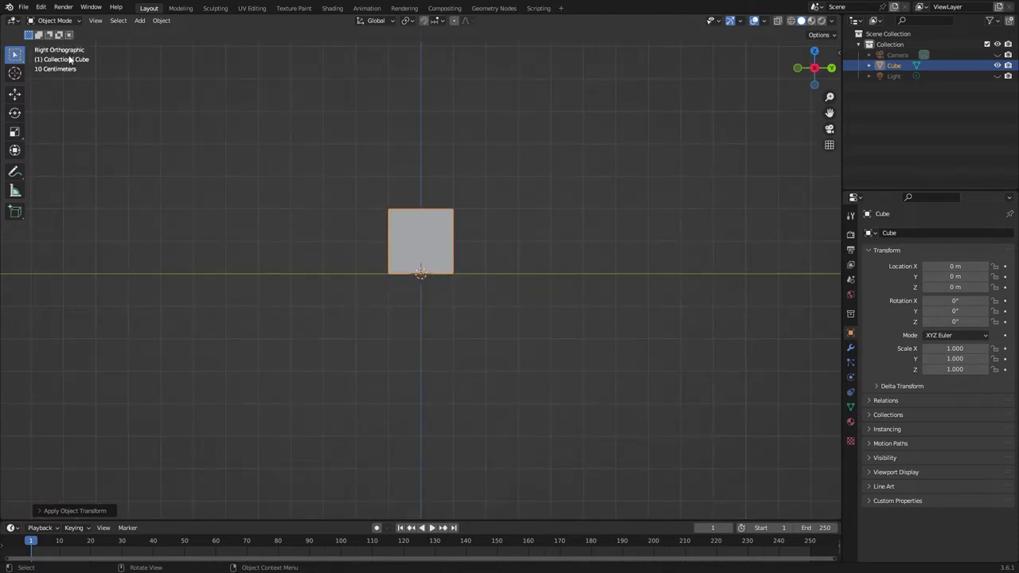
{"action": "left_click", "coordinate": [140, 21]}
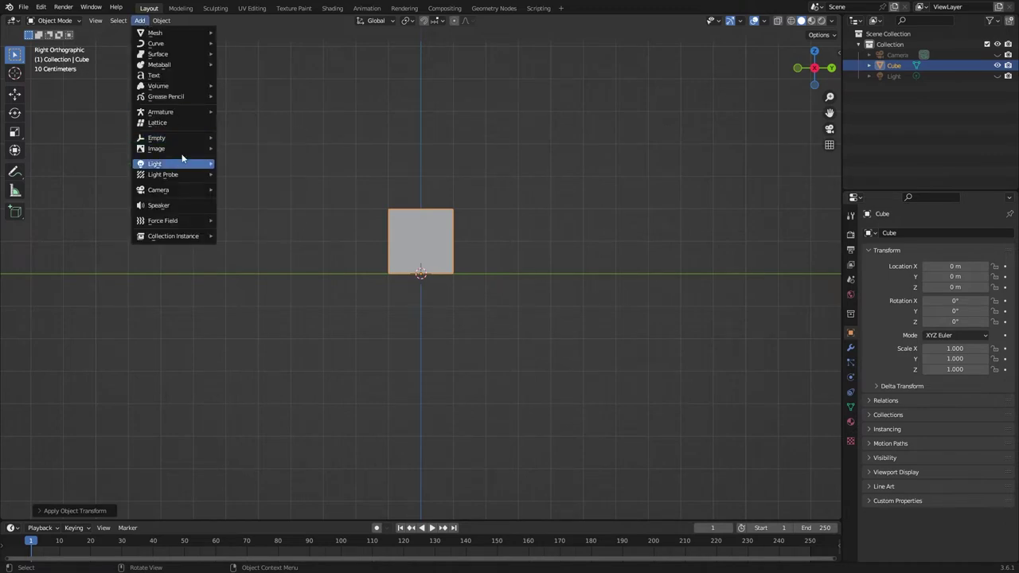
{"action": "mouse_move", "coordinate": [182, 148]}
{"action": "left_click", "coordinate": [246, 148]}
{"action": "left_click", "coordinate": [303, 407]}
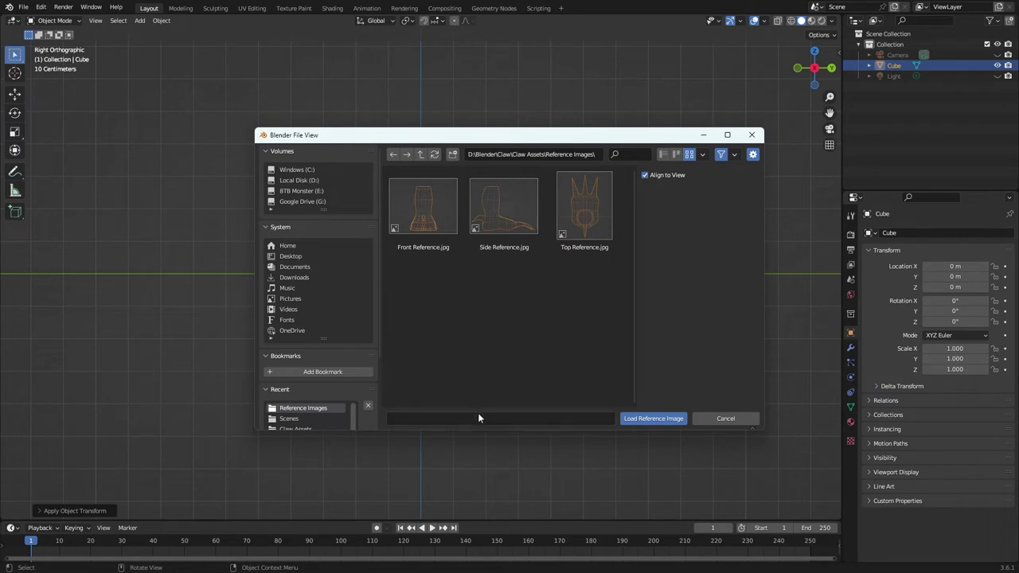
{"action": "left_click", "coordinate": [504, 205]}
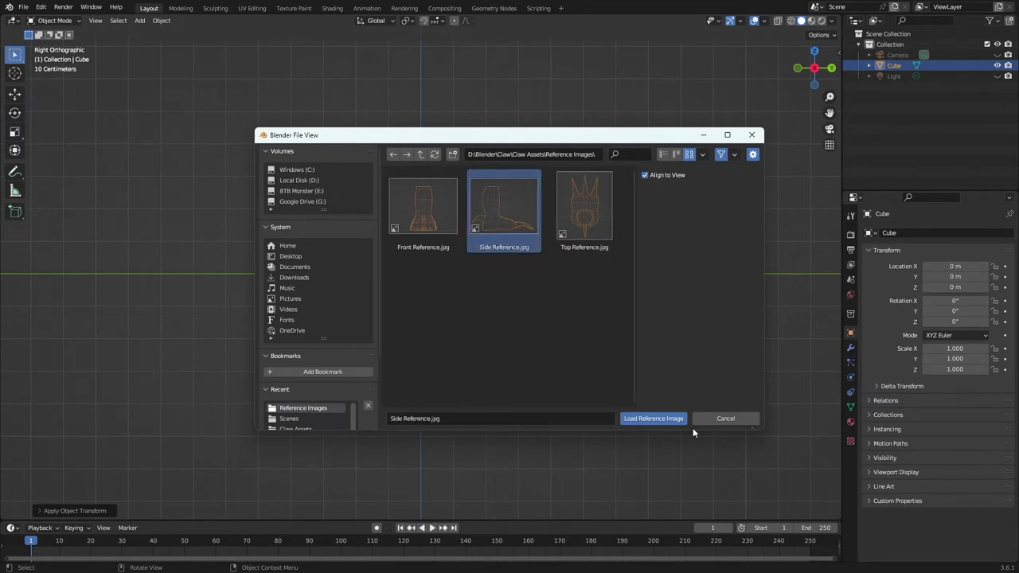
{"action": "left_click", "coordinate": [672, 420]}
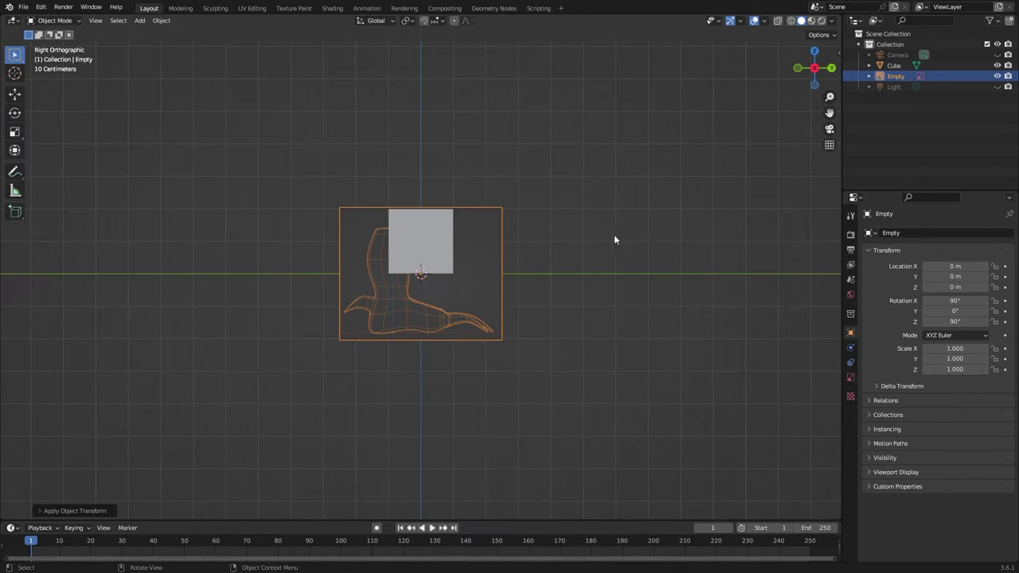
- Move the side reference image to 0.86 m on Y and 1.81 m on Z
{"action": "middle_click_drag", "start_coordinate": [614, 234], "coordinate": [569, 287]}
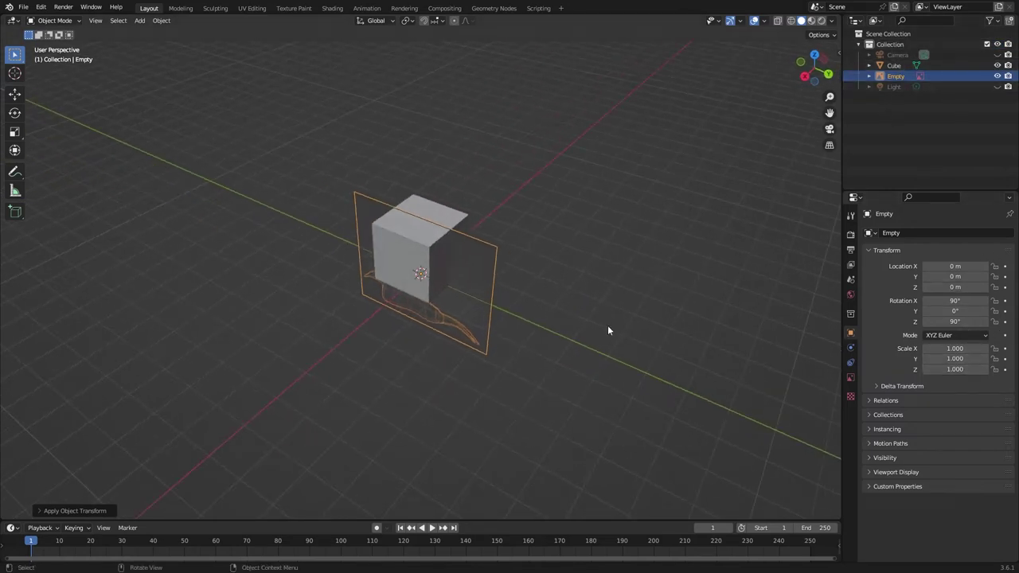
{"action": "key", "text": "shift+KP_7"}
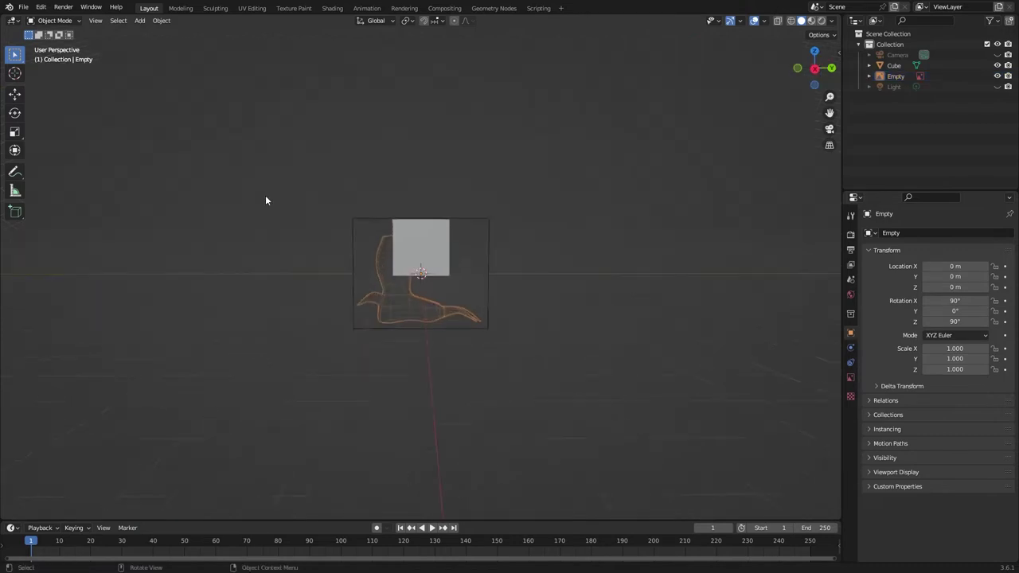
{"action": "key", "text": "KP_Decimal"}
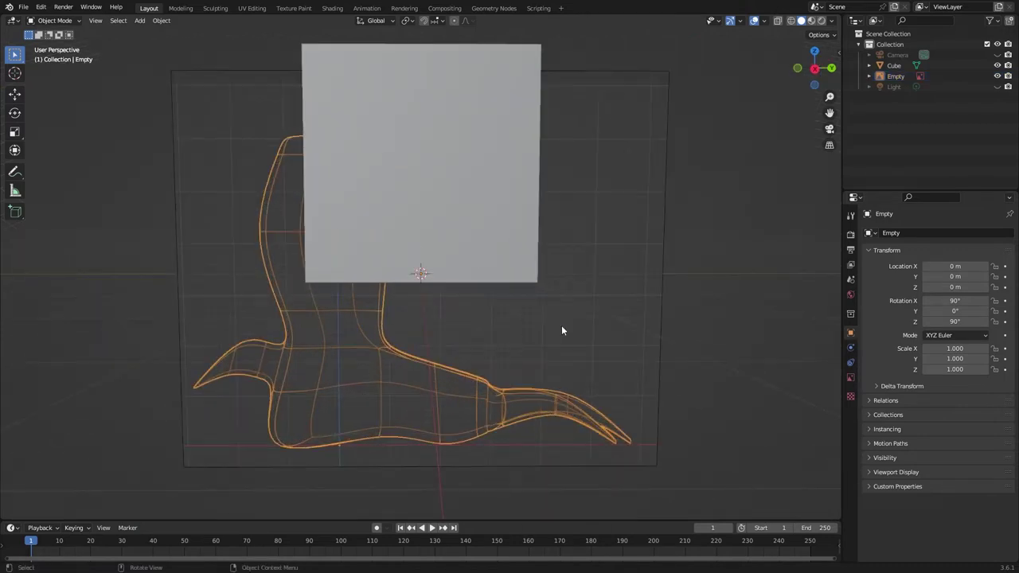
{"action": "left_click", "coordinate": [581, 335]}
{"action": "key", "text": "KP_3"}
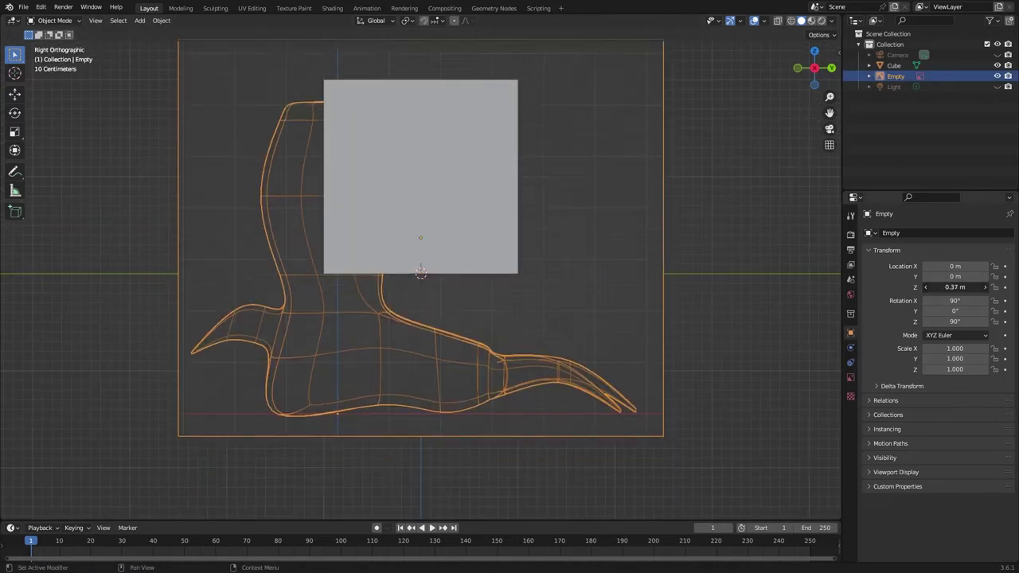
{"action": "left_click_drag", "start_coordinate": [955, 287], "coordinate": [1009, 286]}
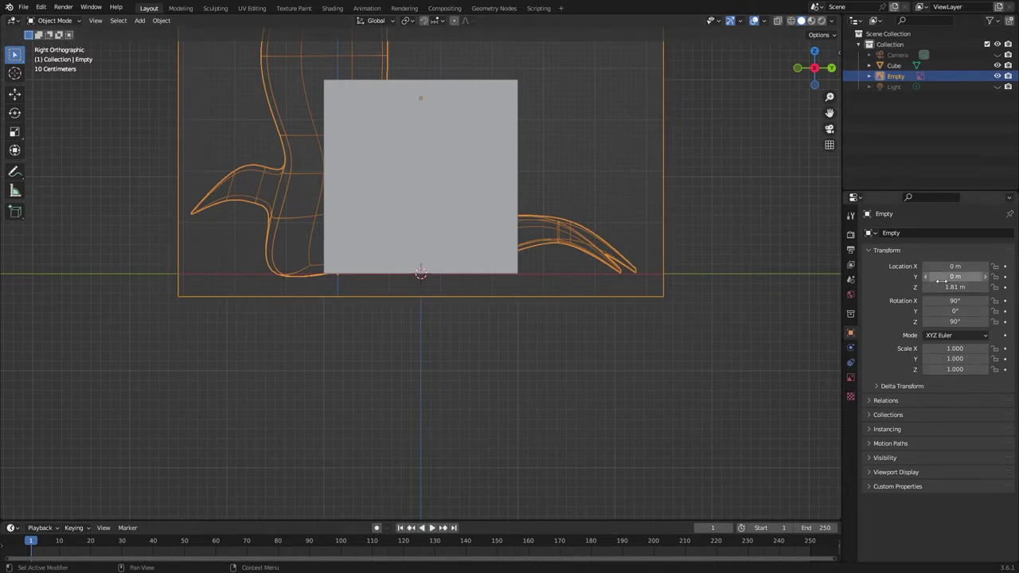
{"action": "left_click_drag", "start_coordinate": [955, 276], "coordinate": [1003, 276]}
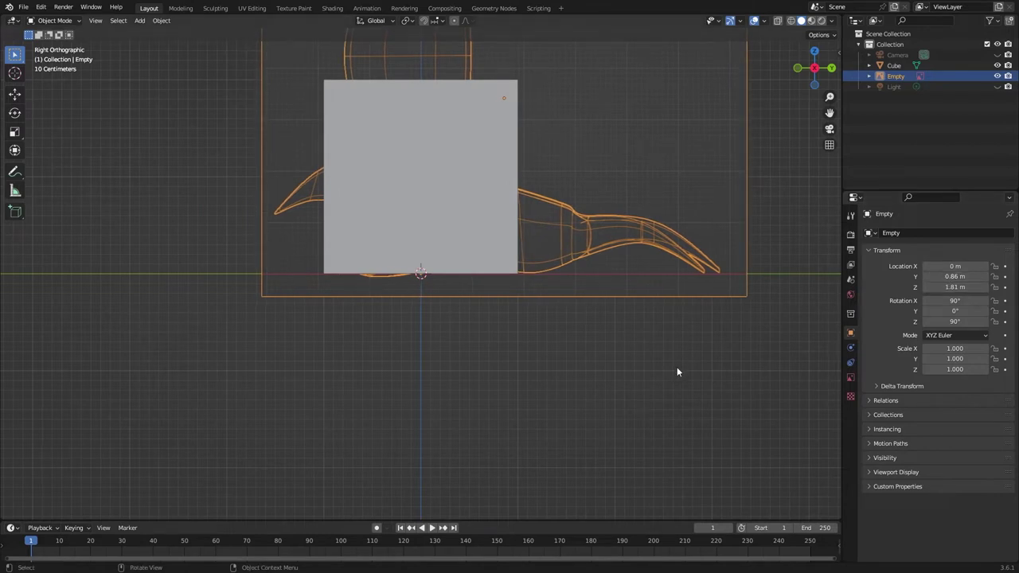
- Load Top Reference.jpg as a reference image aligned to the top orthographic view
{"action": "middle_click_drag", "start_coordinate": [678, 371], "coordinate": [647, 452]}
{"action": "key", "text": "KP_7"}
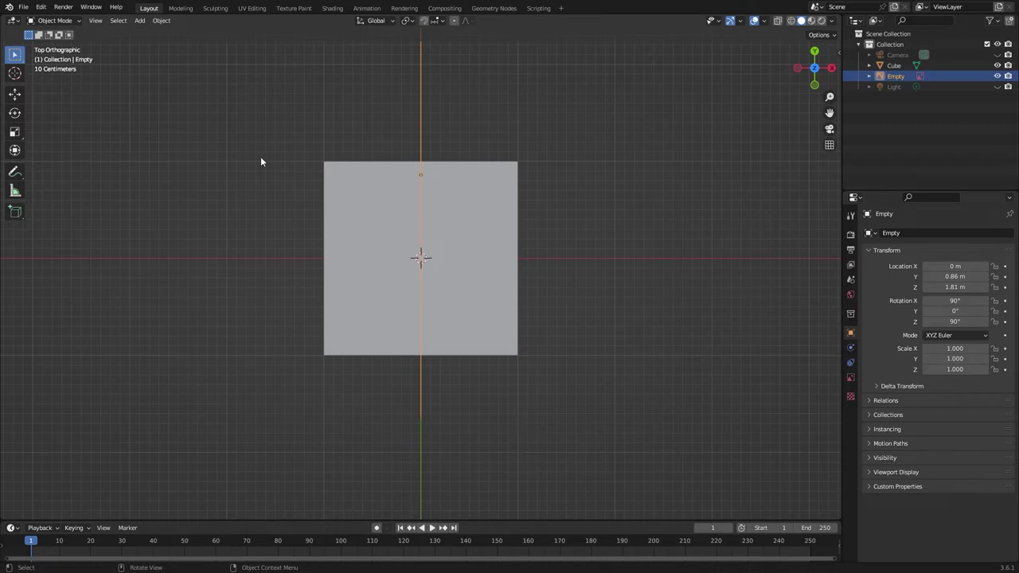
{"action": "left_click", "coordinate": [140, 21]}
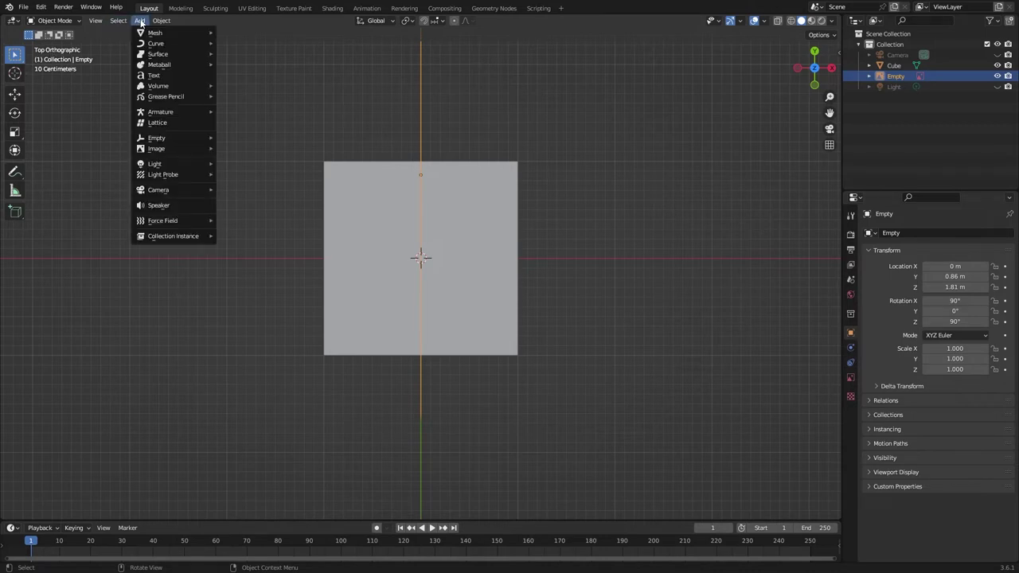
{"action": "mouse_move", "coordinate": [153, 154]}
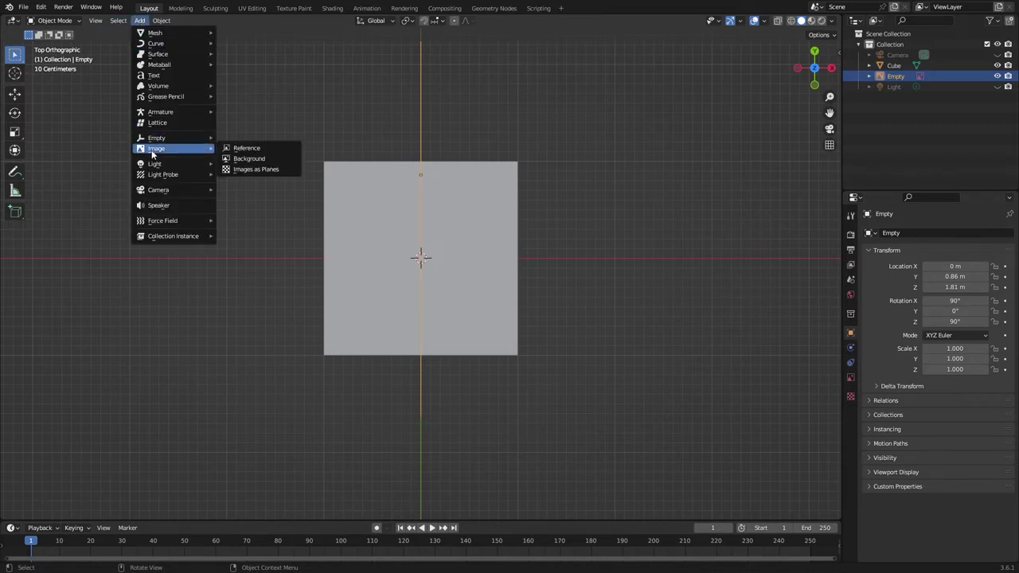
{"action": "left_click", "coordinate": [235, 148]}
{"action": "left_click", "coordinate": [596, 193]}
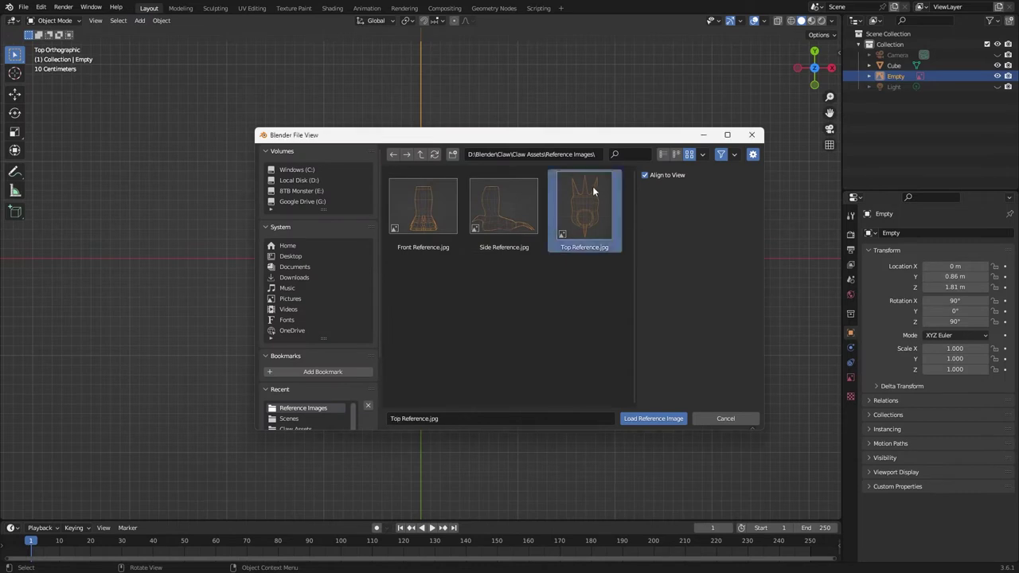
{"action": "left_click", "coordinate": [646, 419]}
- Set the top reference image's Y location to 0.86 m and hide the cube
{"action": "middle_click_drag", "start_coordinate": [646, 428], "coordinate": [333, 477]}
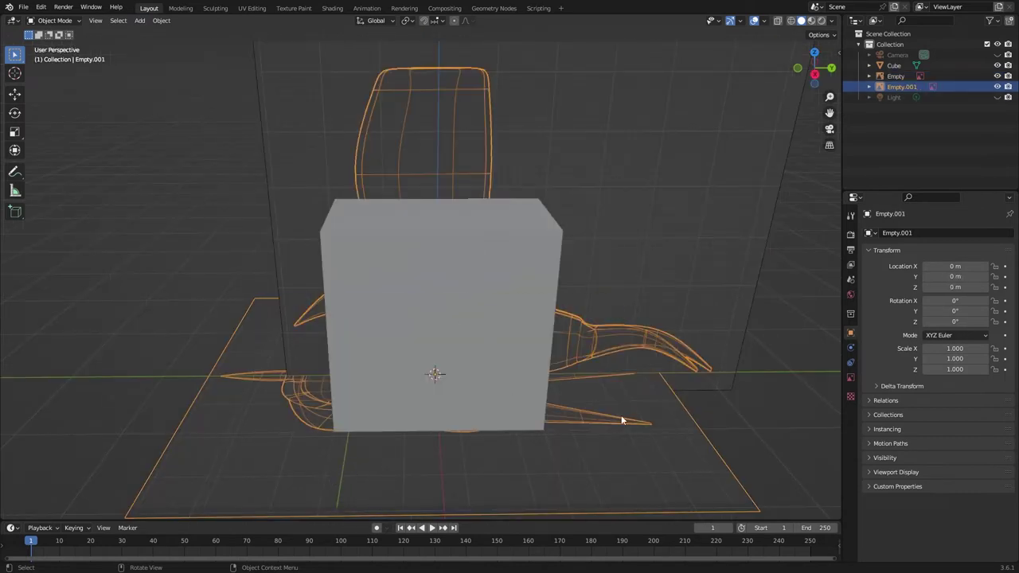
{"action": "scroll", "coordinate": [622, 418], "scroll_direction": "down", "scroll_amount": 2}
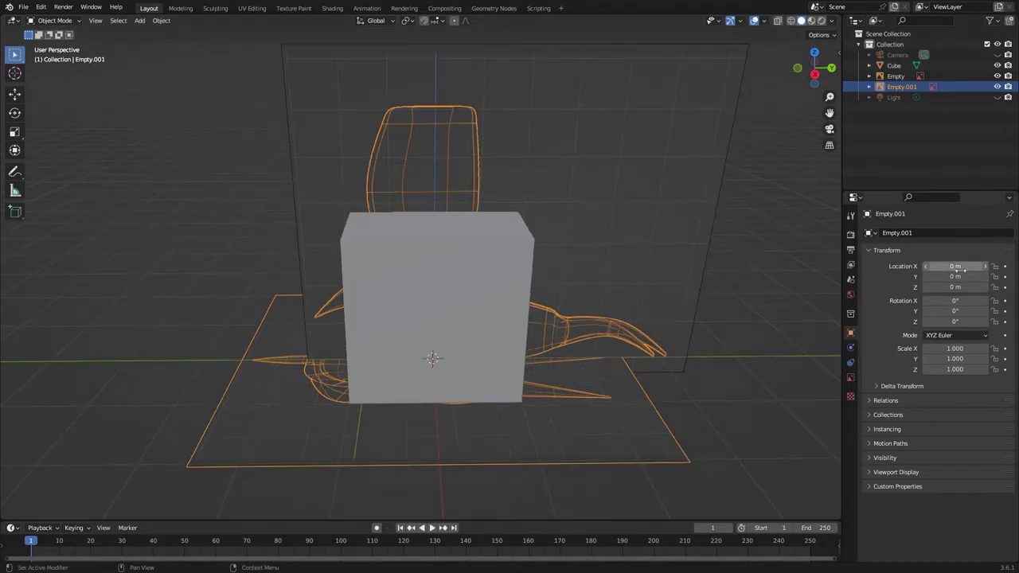
{"action": "left_click_drag", "start_coordinate": [955, 277], "coordinate": [1008, 276]}
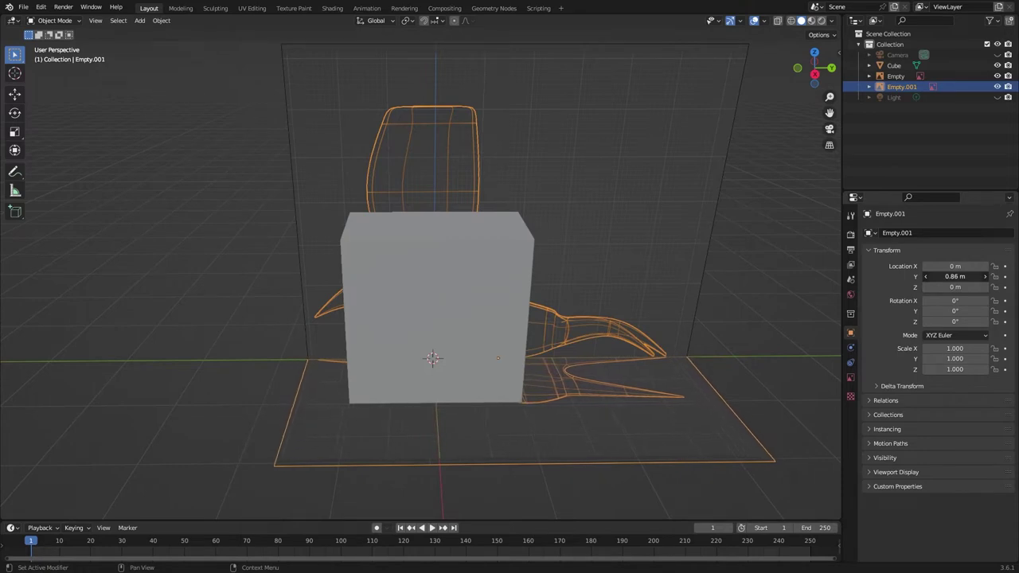
{"action": "middle_click_drag", "start_coordinate": [368, 436], "coordinate": [383, 432]}
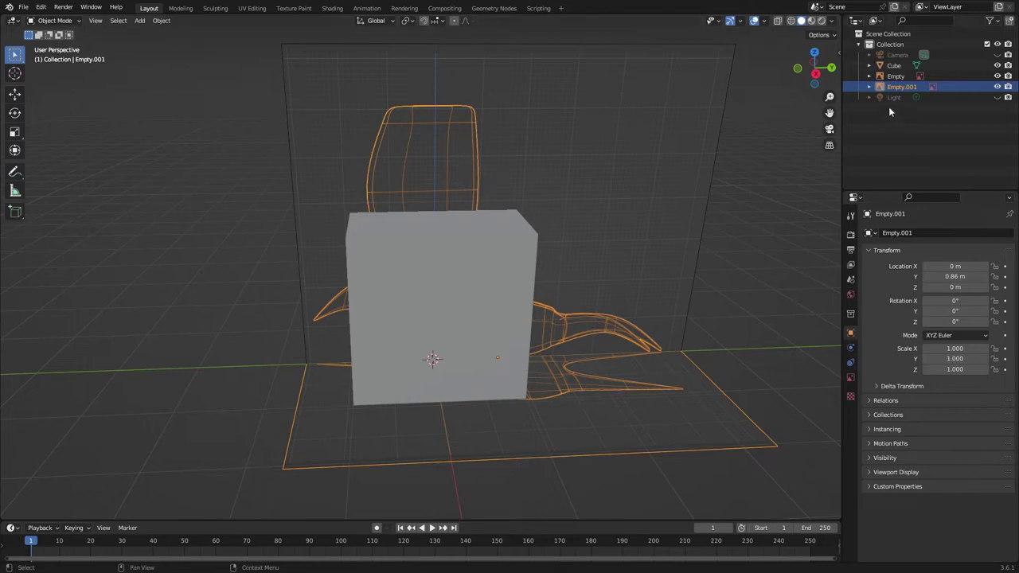
{"action": "left_click", "coordinate": [998, 65]}
{"action": "middle_click_drag", "start_coordinate": [740, 203], "coordinate": [519, 253]}
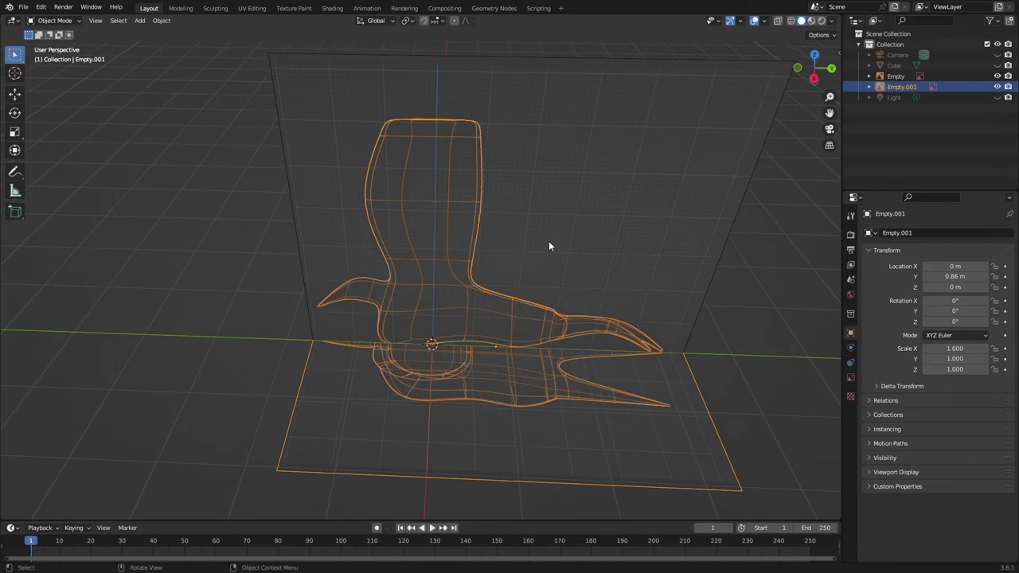
- Load Front Reference.jpg as a reference image aligned to the front orthographic view
{"action": "key", "text": "KP_1"}
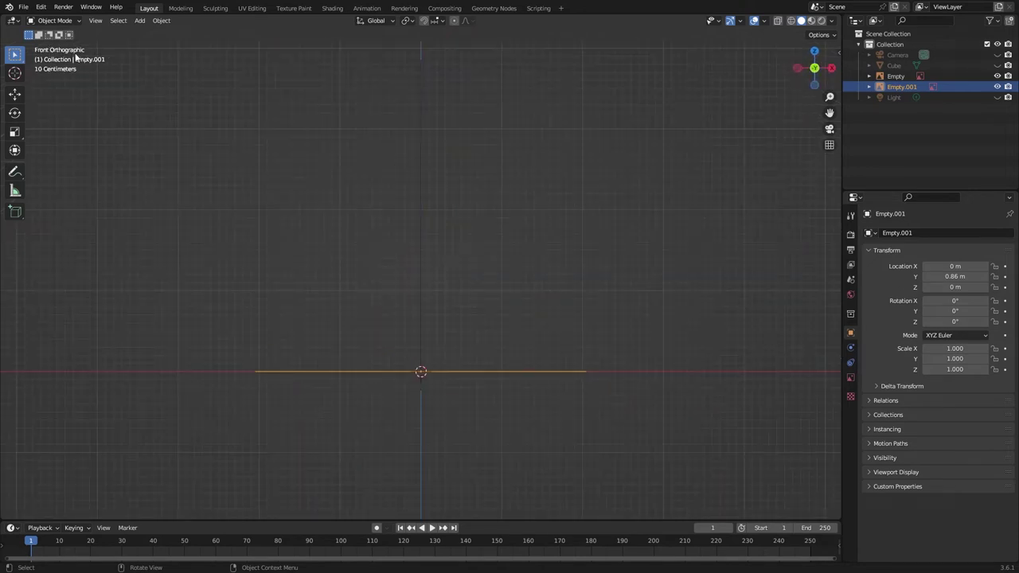
{"action": "left_click", "coordinate": [139, 20]}
{"action": "mouse_move", "coordinate": [160, 140]}
{"action": "left_click", "coordinate": [239, 147]}
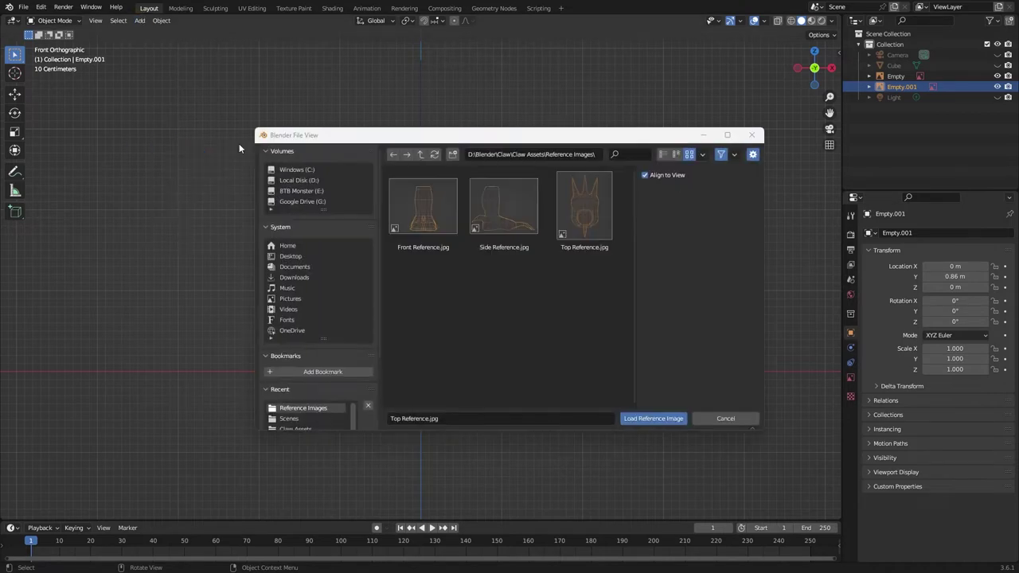
{"action": "left_click", "coordinate": [413, 204]}
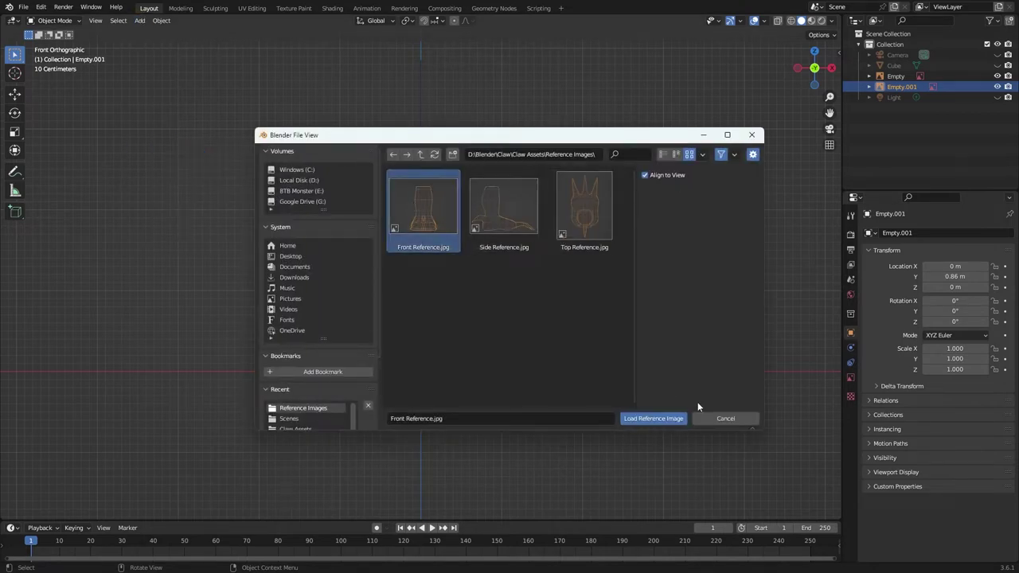
{"action": "left_click", "coordinate": [659, 420]}
- Raise the front reference image along Z to line it up with the side reference image
{"action": "middle_click_drag", "start_coordinate": [658, 415], "coordinate": [683, 379]}
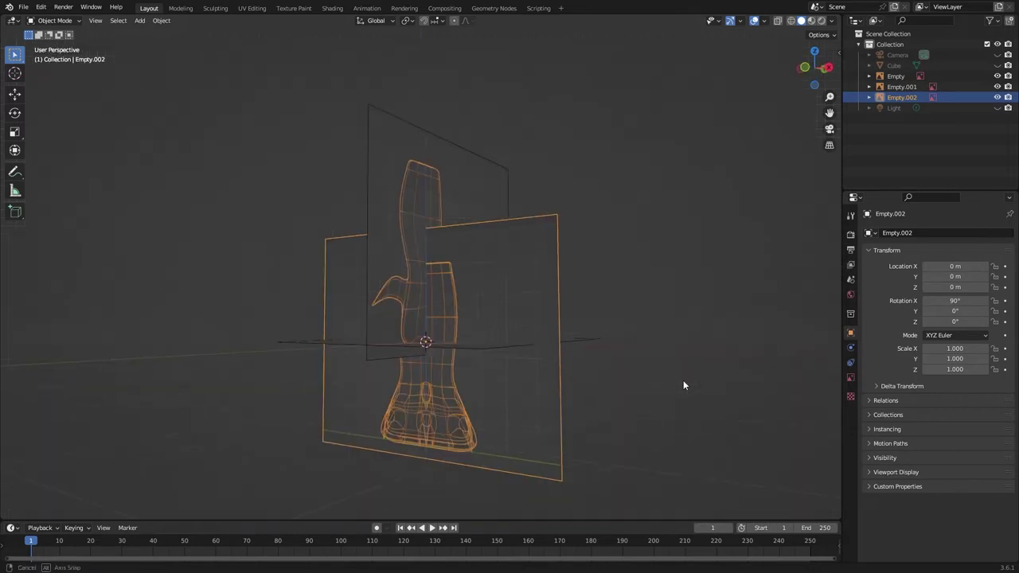
{"action": "left_click", "coordinate": [955, 286]}
{"action": "type", "text": "1.5"}
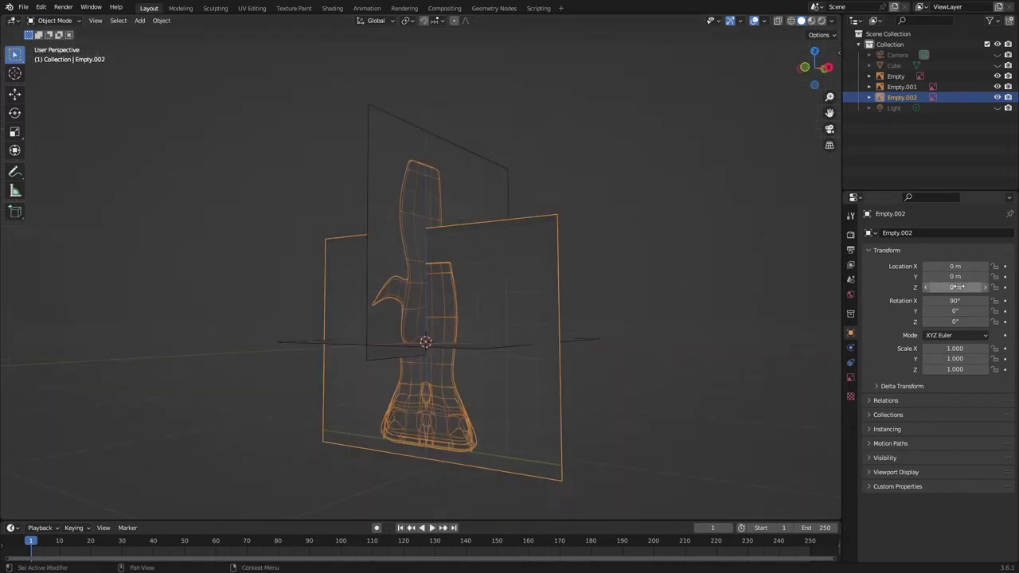
{"action": "key", "text": "Return"}
{"action": "left_click_drag", "start_coordinate": [955, 287], "coordinate": [971, 286]}
{"action": "middle_click_drag", "start_coordinate": [478, 278], "coordinate": [599, 310]}
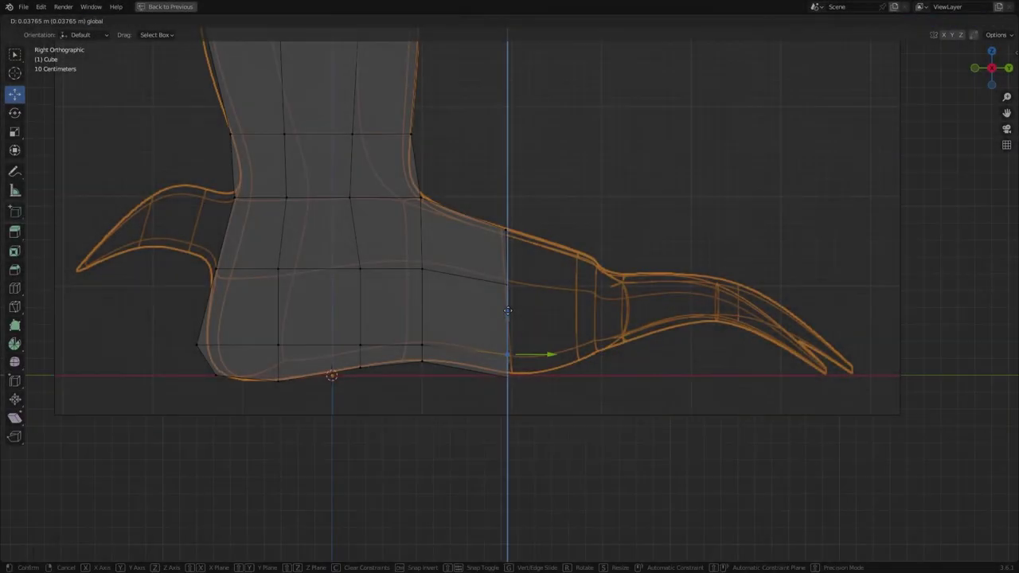
- Extrude the foot's front faces forward along Y to the side reference's next vertical section line
{"action": "left_click", "coordinate": [477, 168]}
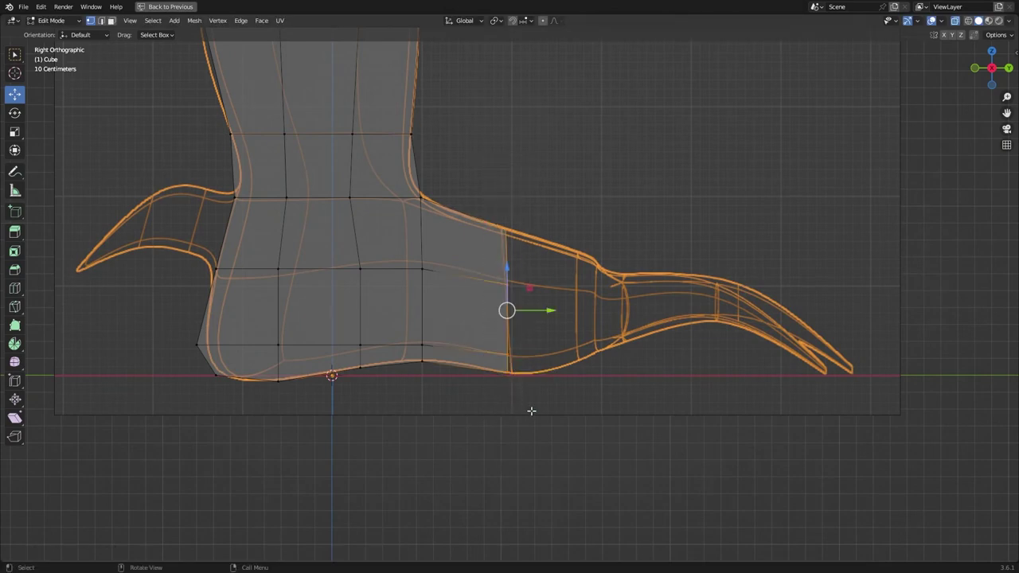
{"action": "key", "text": "shift+space"}
{"action": "key", "text": "e"}
{"action": "left_click_drag", "start_coordinate": [546, 310], "coordinate": [620, 316]}
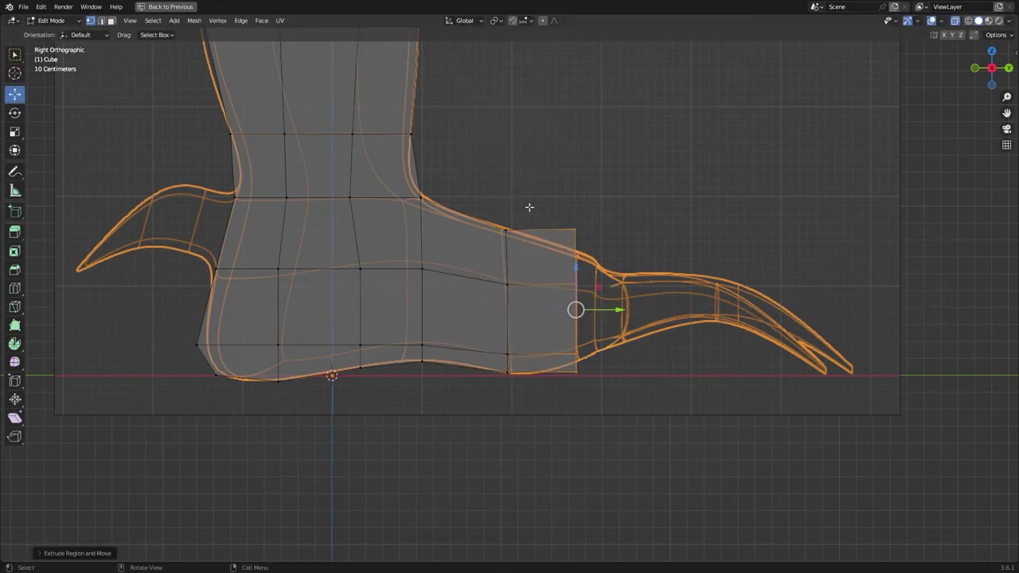
- Move the new front column's upper and lower vertices vertically to follow the toe outline in the side reference
{"action": "key", "text": "shift+space"}
{"action": "key", "text": "g"}
{"action": "left_click", "coordinate": [575, 229]}
{"action": "left_click_drag", "start_coordinate": [575, 229], "coordinate": [576, 253]}
{"action": "left_click", "coordinate": [576, 353]}
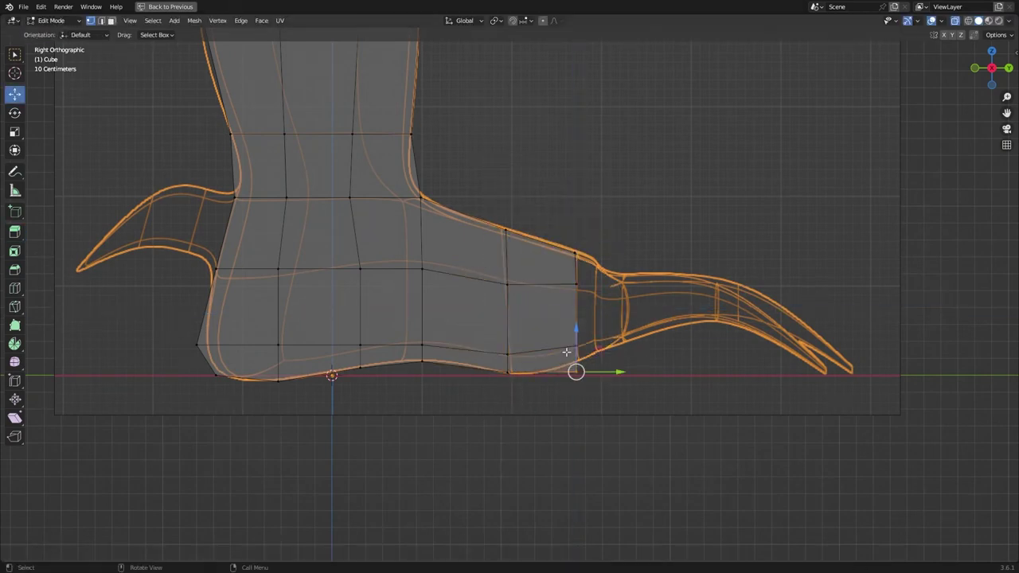
- Select the whole front column of vertices and extrude it forward again toward the claw joint
{"action": "left_click_drag", "start_coordinate": [558, 212], "coordinate": [587, 387]}
{"action": "key", "text": "shift+space"}
{"action": "key", "text": "e"}
{"action": "left_click_drag", "start_coordinate": [616, 309], "coordinate": [606, 310]}
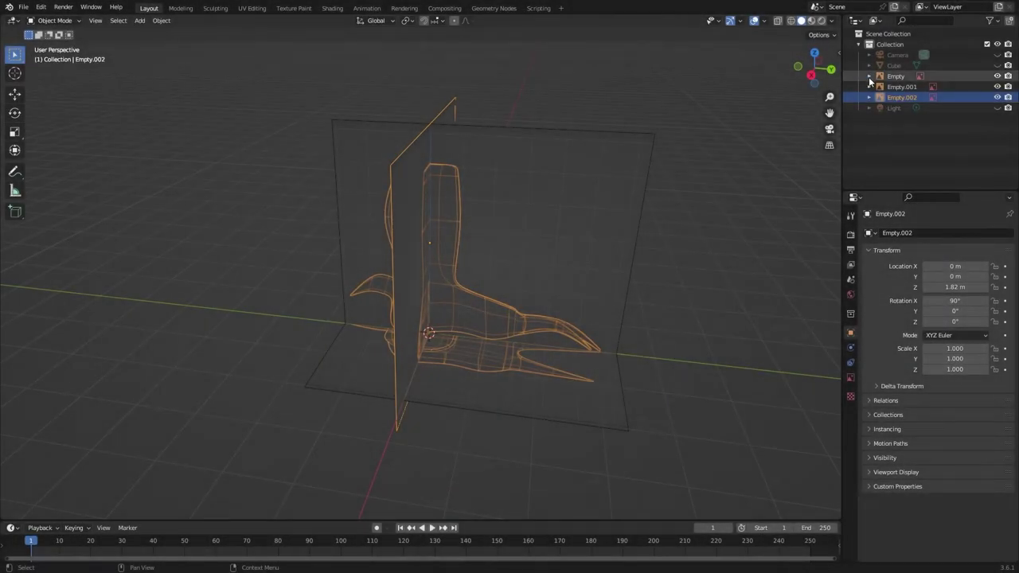
- Expand the three reference empties in the Outliner to reveal their image names
{"action": "left_click", "coordinate": [870, 76]}
{"action": "left_click", "coordinate": [869, 97]}
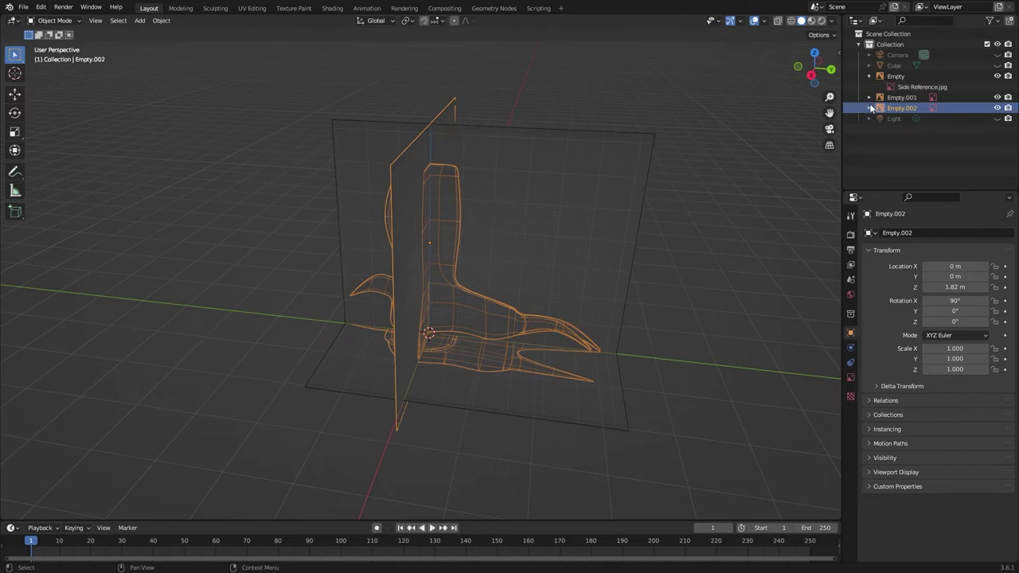
{"action": "left_click", "coordinate": [869, 117]}
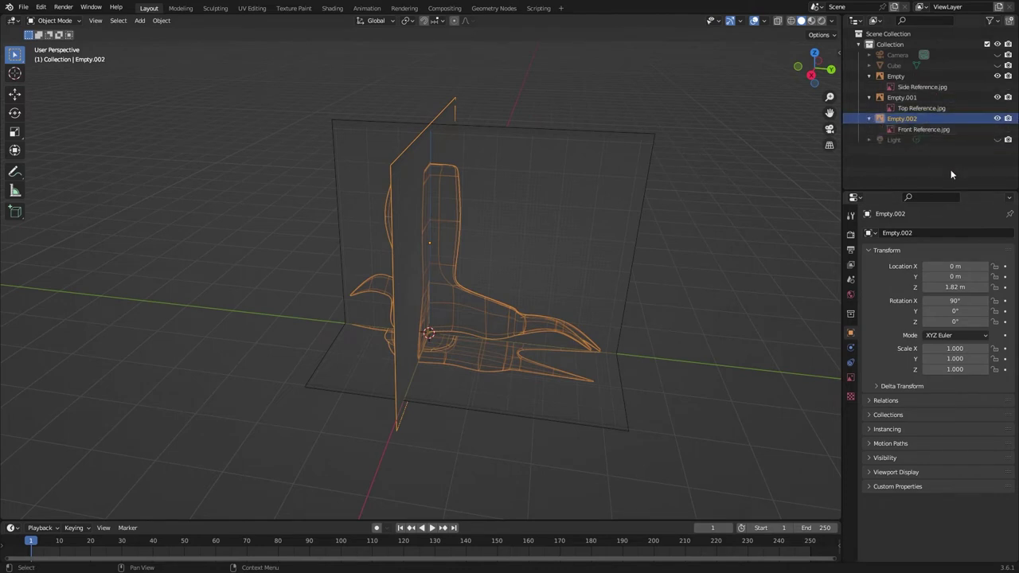
- Hide the front and top reference images and unhide the cube
{"action": "left_click", "coordinate": [996, 118]}
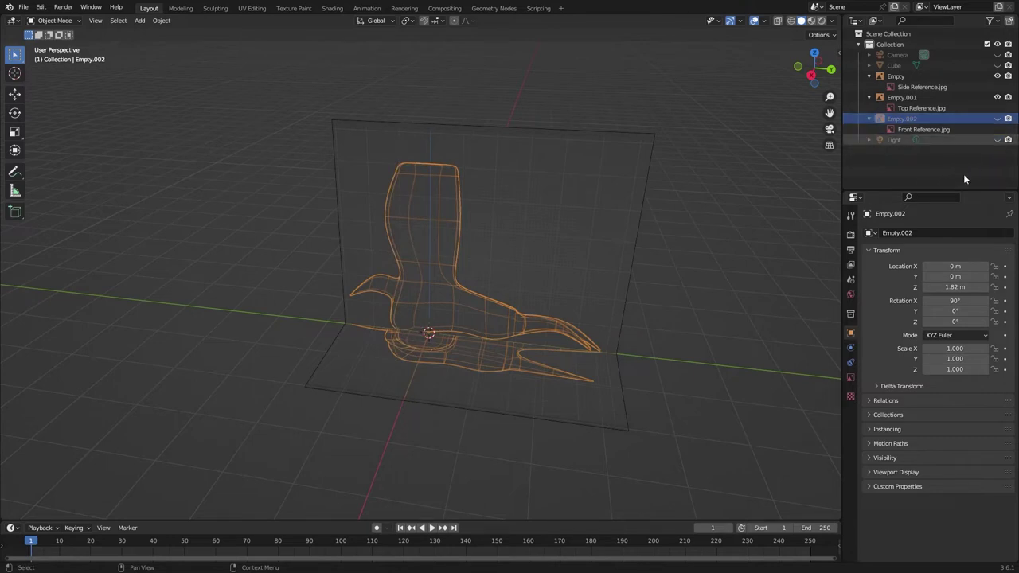
{"action": "left_click", "coordinate": [996, 97]}
{"action": "left_click", "coordinate": [996, 65]}
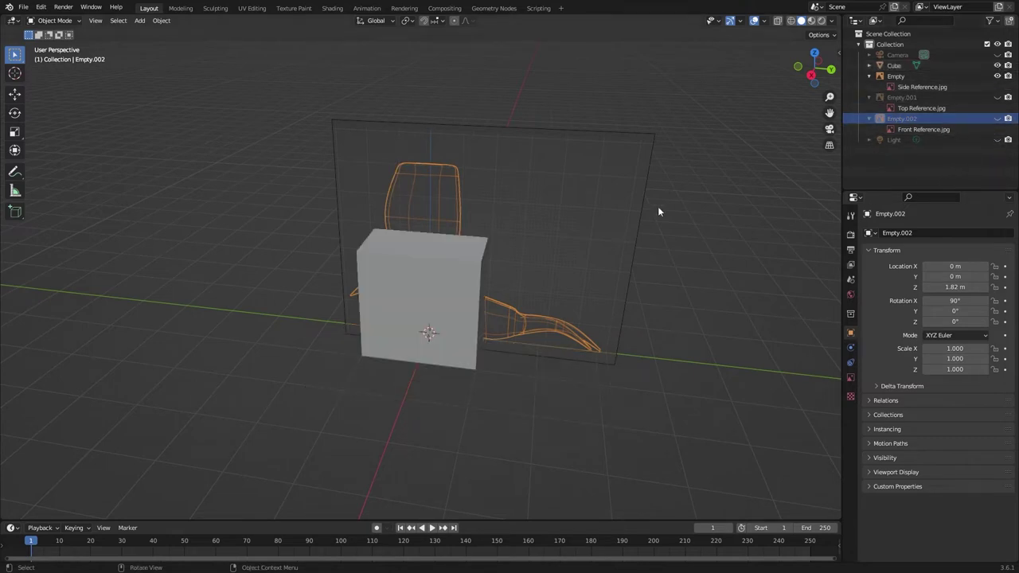
- Switch to the right orthographic view and maximize the 3D viewport, framing the side reference
{"action": "key", "text": "KP_3"}
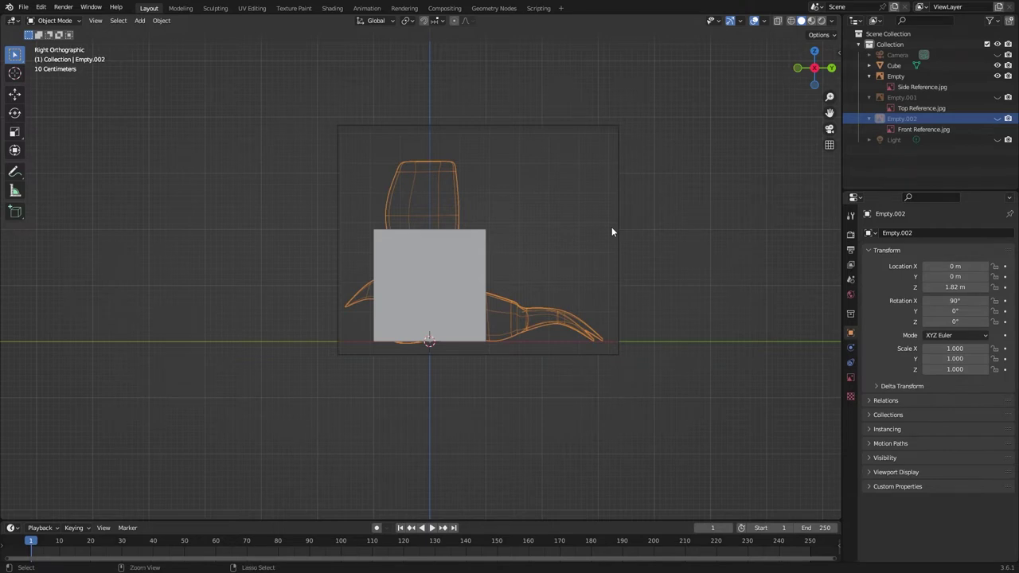
{"action": "key", "text": "ctrl+space"}
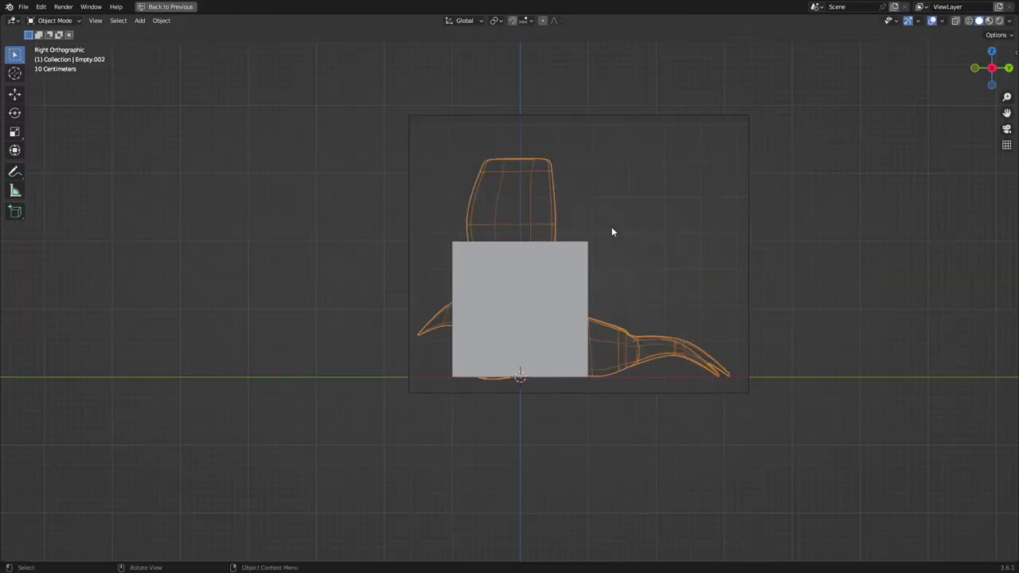
{"action": "scroll", "coordinate": [612, 232], "scroll_direction": "down", "scroll_amount": 1}
{"action": "scroll", "coordinate": [612, 232], "scroll_direction": "up", "scroll_amount": 3}
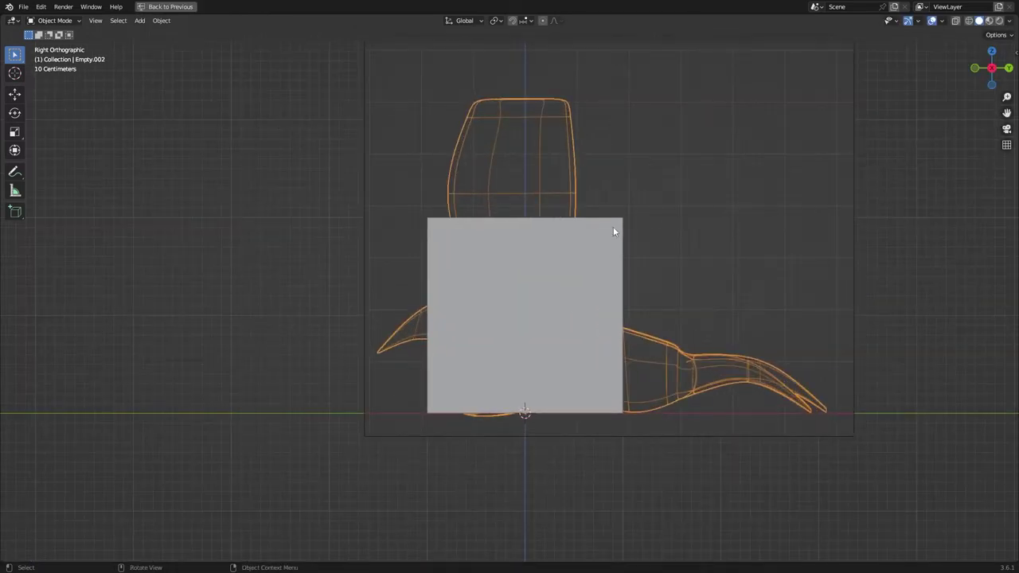
{"action": "middle_click_drag", "start_coordinate": [697, 223], "coordinate": [602, 278], "text": "shift"}
{"action": "scroll", "coordinate": [602, 279], "scroll_direction": "down", "scroll_amount": 1}
{"action": "scroll", "coordinate": [602, 279], "scroll_direction": "up", "scroll_amount": 1}
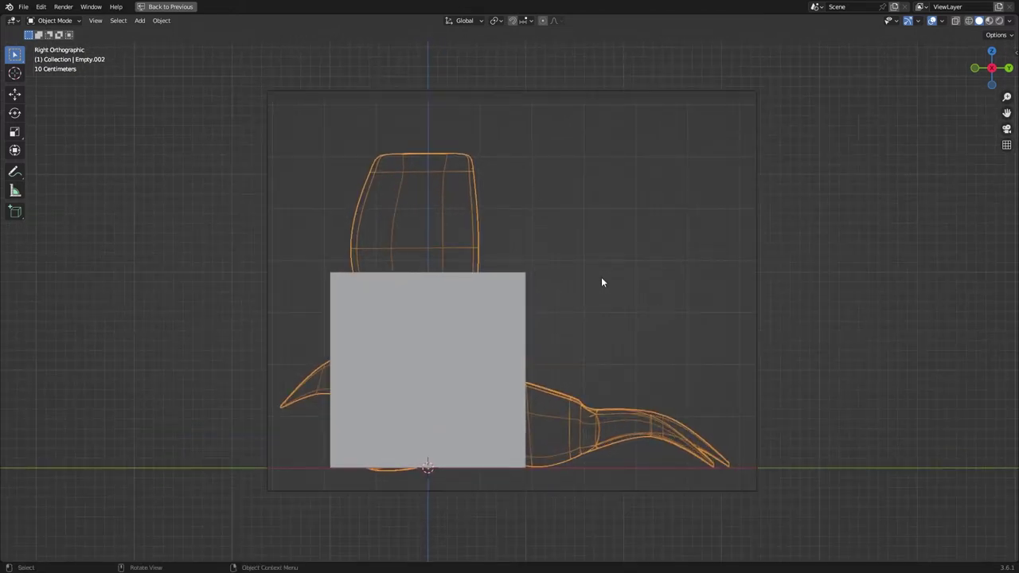
- Enter Edit Mode on the cube and turn on X-ray display
{"action": "left_click", "coordinate": [448, 335]}
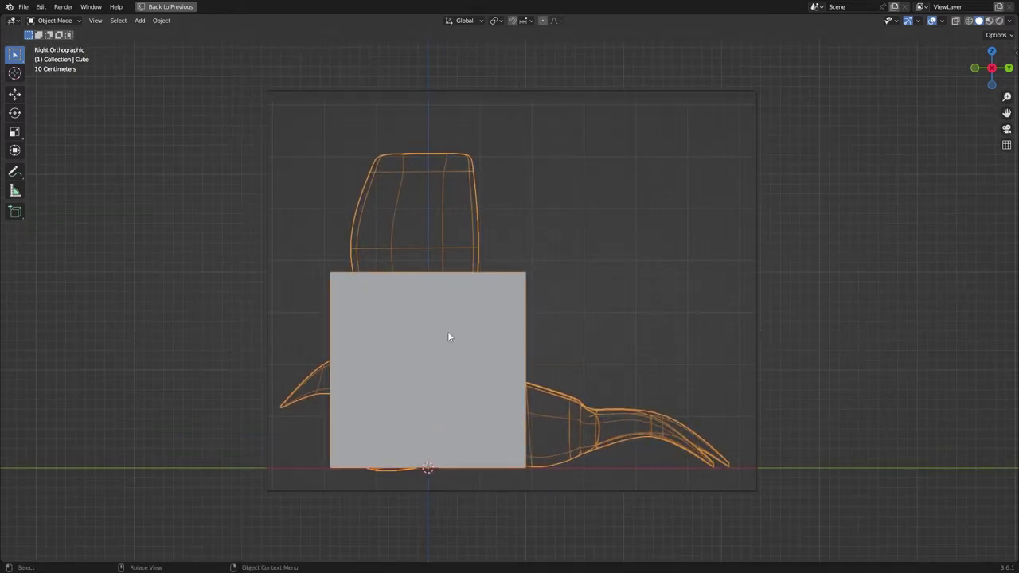
{"action": "left_click", "coordinate": [68, 22]}
{"action": "left_click", "coordinate": [57, 44]}
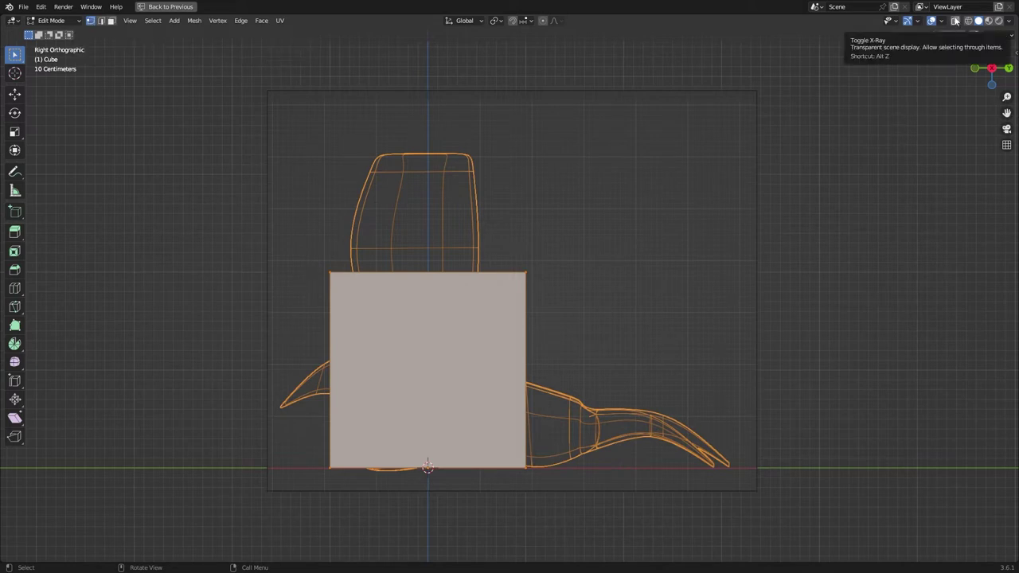
{"action": "left_click", "coordinate": [954, 21]}
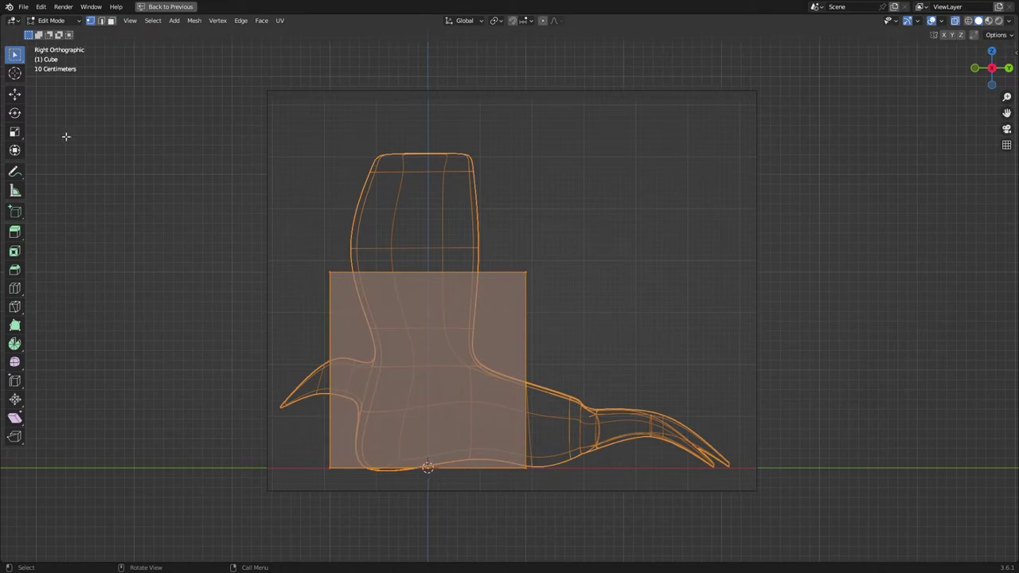
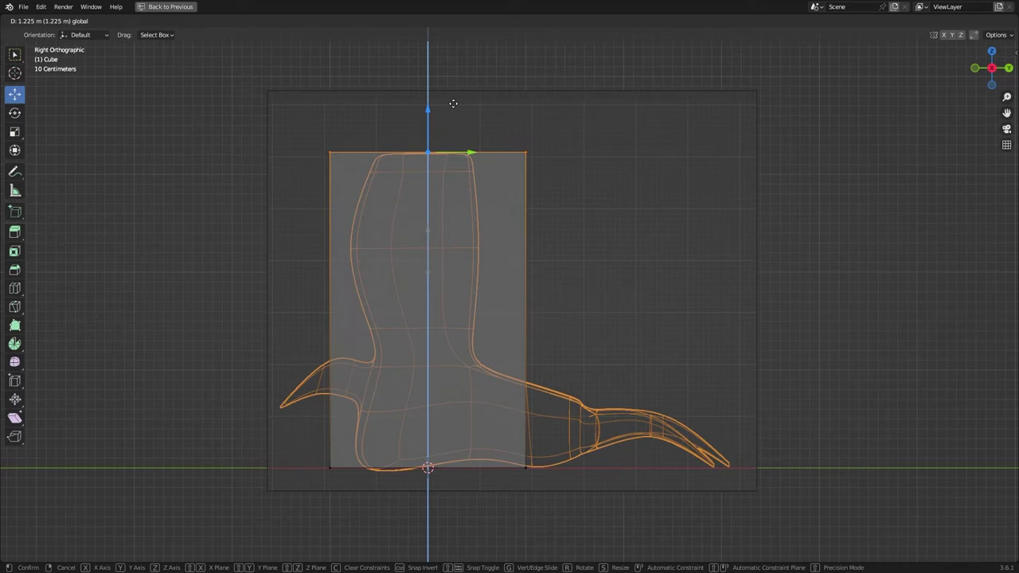
- Raise the cube's top face about 1.225 m to the leg's top and move its back and front sides in to the leg's width
{"action": "left_click", "coordinate": [453, 104]}
{"action": "left_click_drag", "start_coordinate": [295, 121], "coordinate": [366, 494]}
{"action": "left_click_drag", "start_coordinate": [374, 308], "coordinate": [395, 310]}
{"action": "left_click_drag", "start_coordinate": [510, 108], "coordinate": [563, 487]}
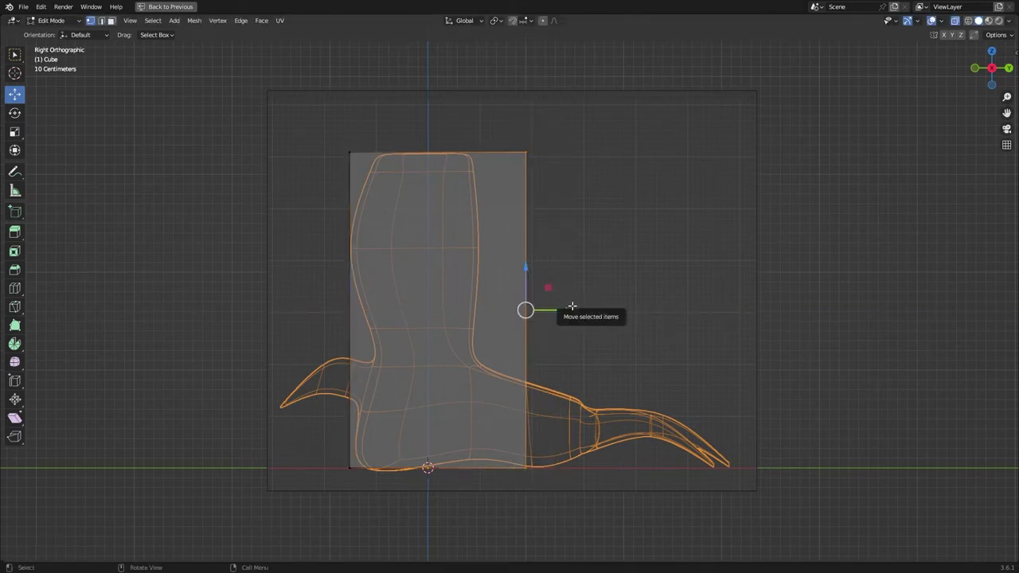
{"action": "left_click_drag", "start_coordinate": [570, 309], "coordinate": [523, 306]}
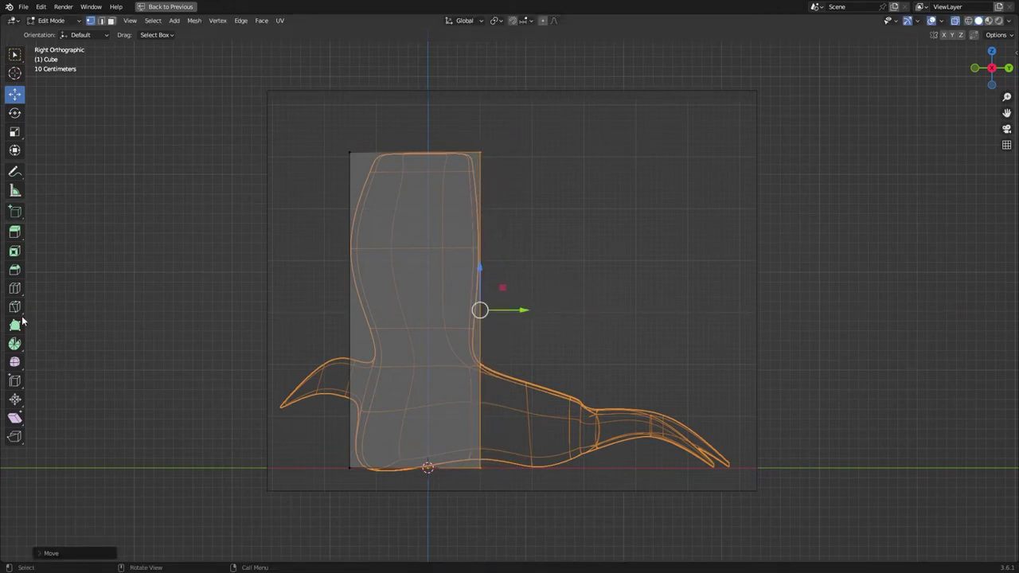
- Add two horizontal loop cuts to the block and slide them onto the side reference's upper two leg lines
{"action": "left_click", "coordinate": [15, 288]}
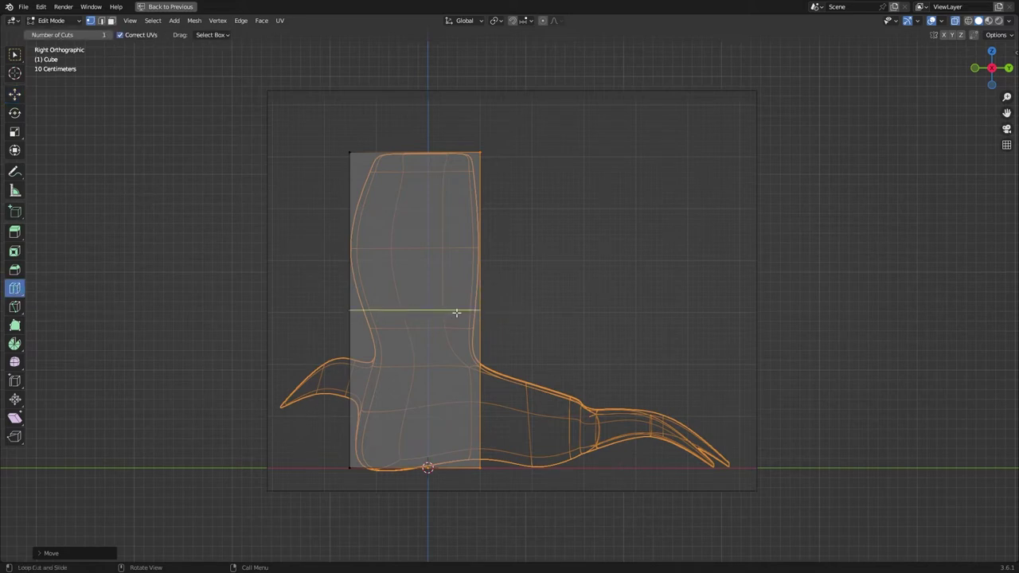
{"action": "left_click_drag", "start_coordinate": [457, 307], "coordinate": [468, 175]}
{"action": "right_click", "coordinate": [469, 178]}
{"action": "key", "text": "g"}
{"action": "key", "text": "g"}
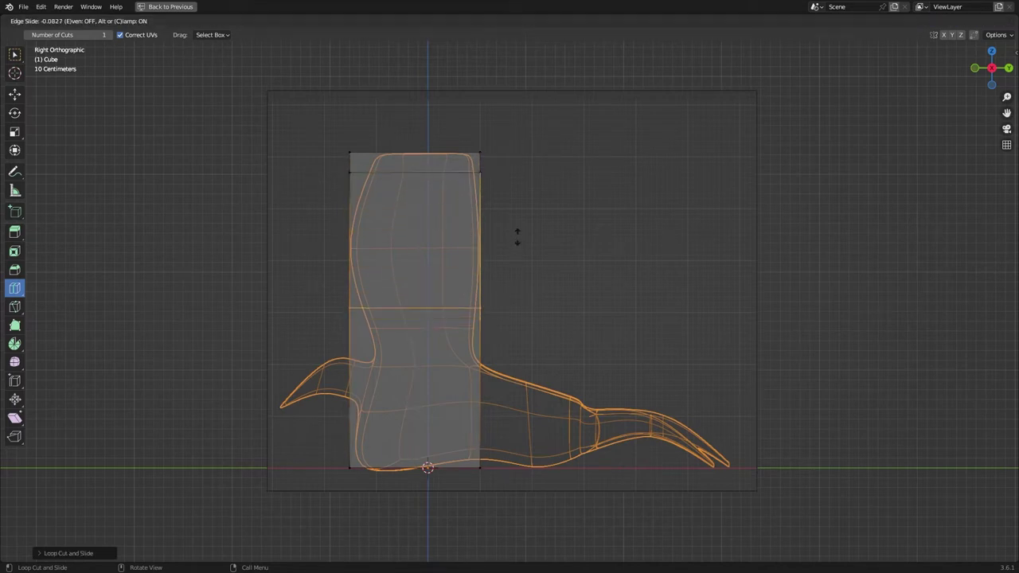
{"action": "left_click", "coordinate": [522, 176]}
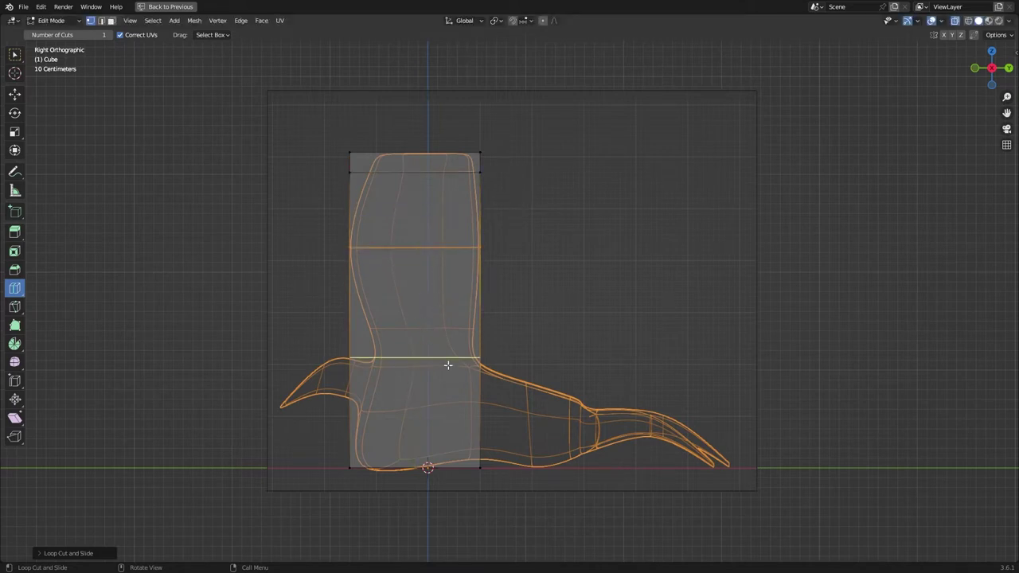
- Add four horizontal loop cuts along the reference's lower leg and foot lines, plus two vertical loop cuts dividing the block's depth
{"action": "left_click_drag", "start_coordinate": [448, 363], "coordinate": [460, 328]}
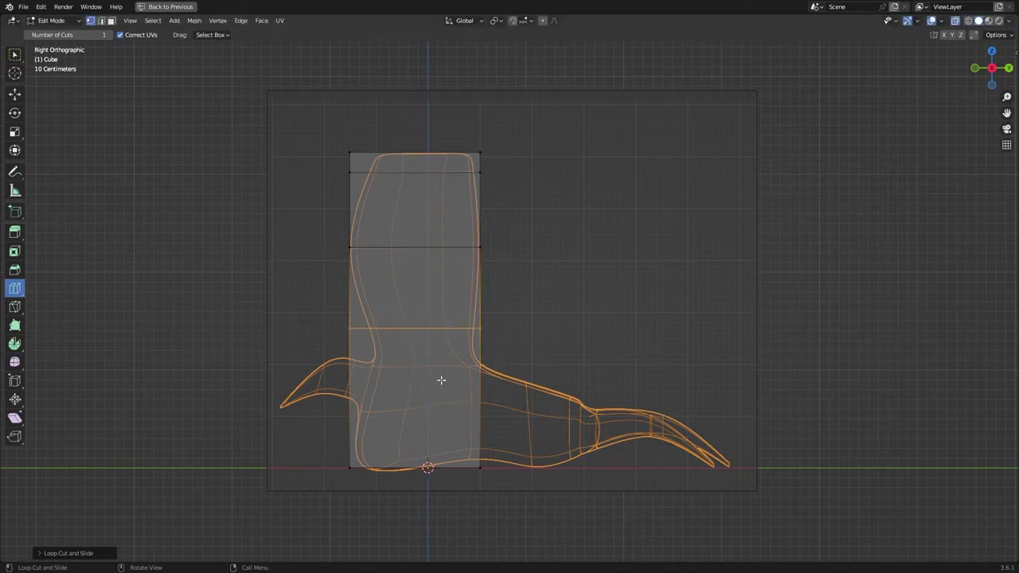
{"action": "mouse_move", "coordinate": [442, 397]}
{"action": "left_mouse_down"}
{"action": "mouse_move", "coordinate": [467, 350]}
{"action": "mouse_move", "coordinate": [454, 392]}
{"action": "left_mouse_up"}
{"action": "left_click_drag", "start_coordinate": [466, 438], "coordinate": [470, 452]}
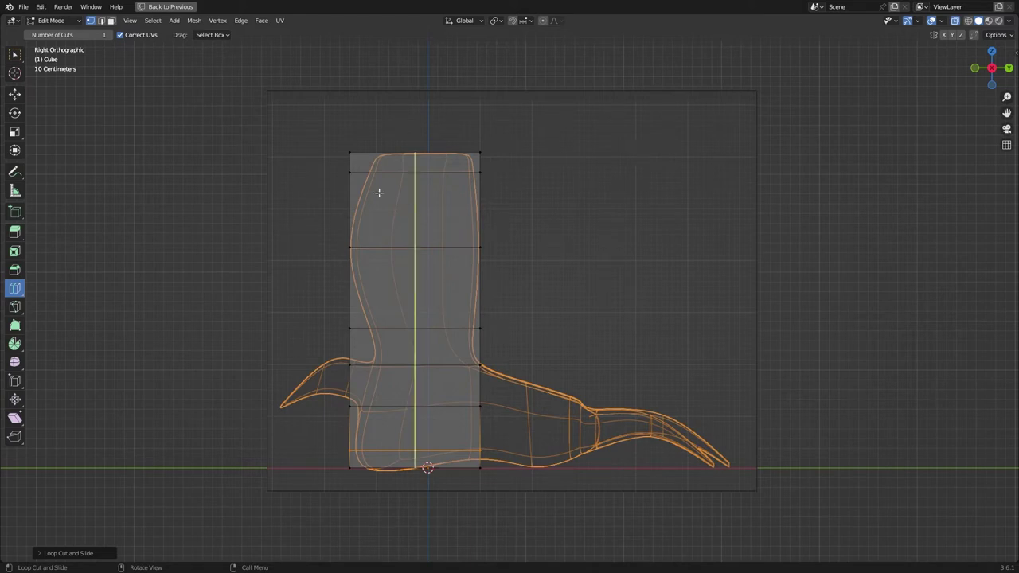
{"action": "left_click_drag", "start_coordinate": [416, 229], "coordinate": [397, 237]}
{"action": "left_click_drag", "start_coordinate": [434, 298], "coordinate": [444, 298]}
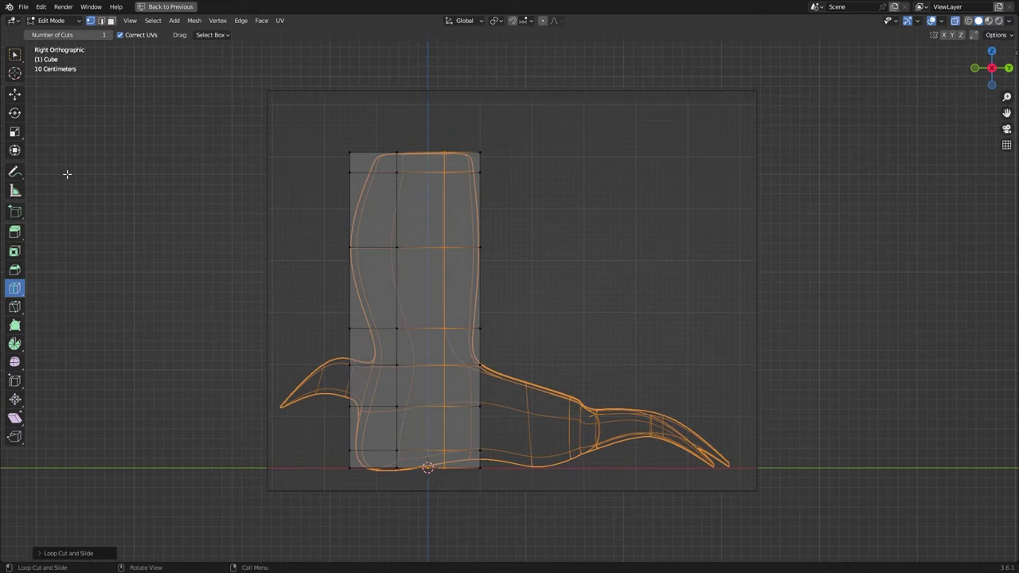
- Scale the top two vertex rows and the two ankle rows narrower along Y toward the side reference's outline
{"action": "left_click", "coordinate": [15, 131]}
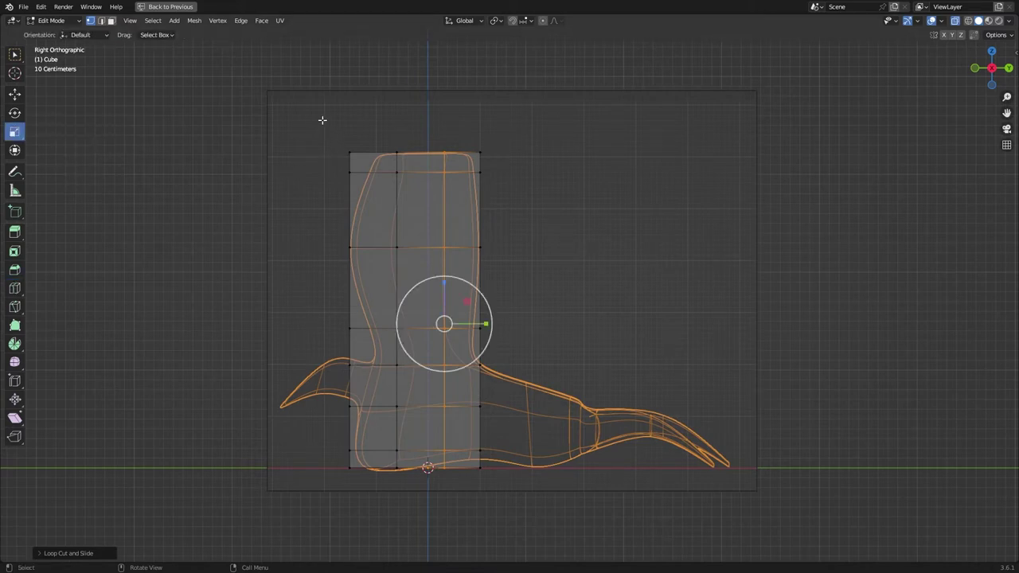
{"action": "left_click_drag", "start_coordinate": [314, 118], "coordinate": [549, 158]}
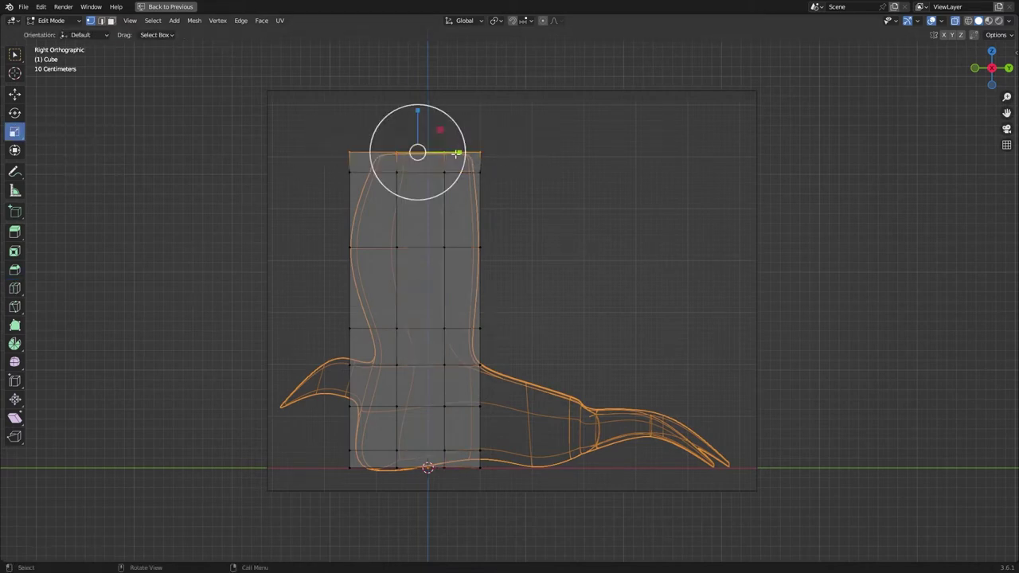
{"action": "left_click_drag", "start_coordinate": [458, 150], "coordinate": [460, 172]}
{"action": "left_click", "coordinate": [374, 171], "text": "alt"}
{"action": "left_click", "coordinate": [476, 328], "text": "alt"}
{"action": "left_click_drag", "start_coordinate": [462, 329], "coordinate": [451, 328]}
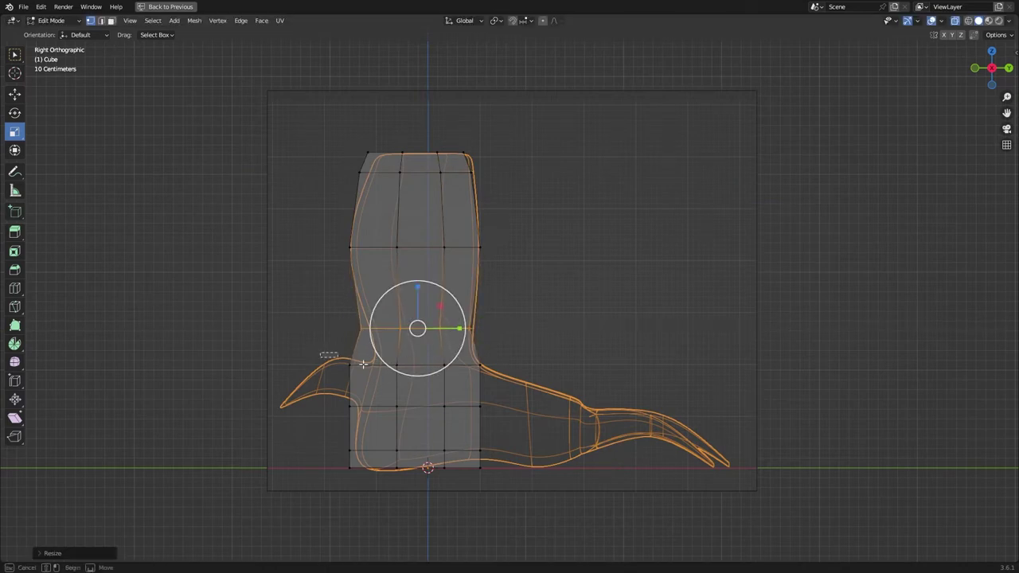
{"action": "left_click", "coordinate": [458, 378], "text": "alt"}
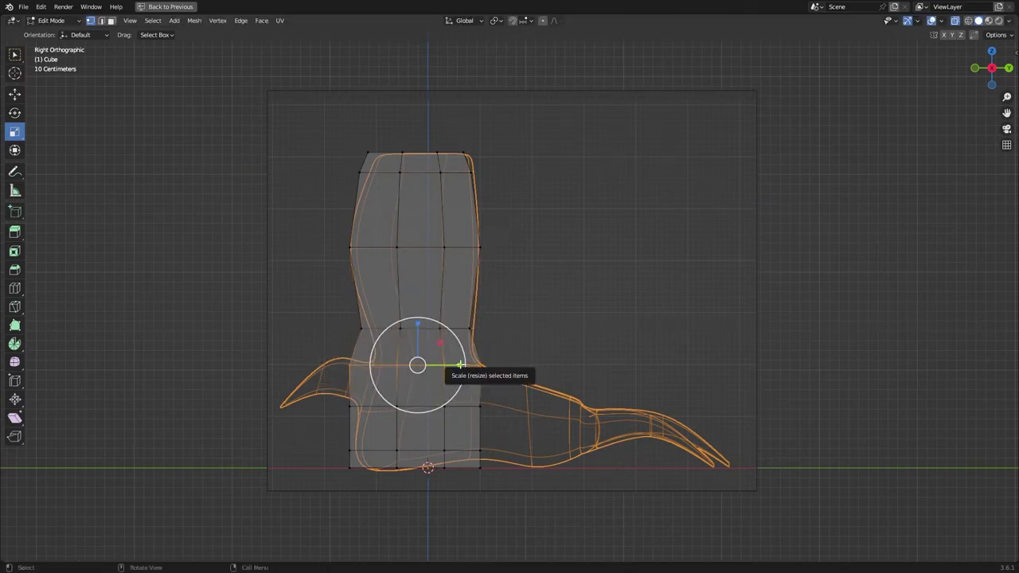
{"action": "left_click_drag", "start_coordinate": [459, 365], "coordinate": [450, 366]}
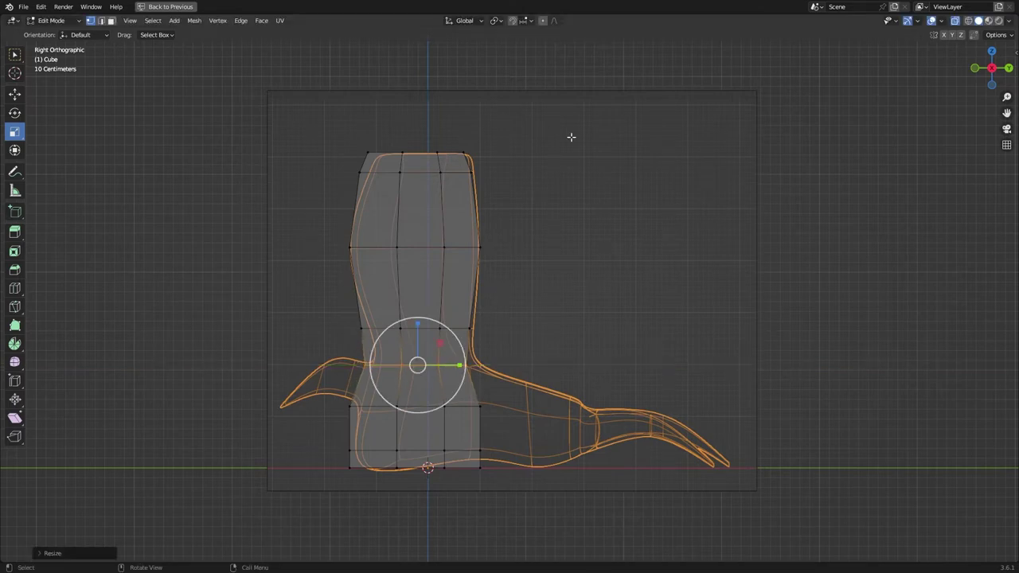
- Move the top two vertex rows forward along Y to line up with the reference leg's top
{"action": "left_click", "coordinate": [15, 94]}
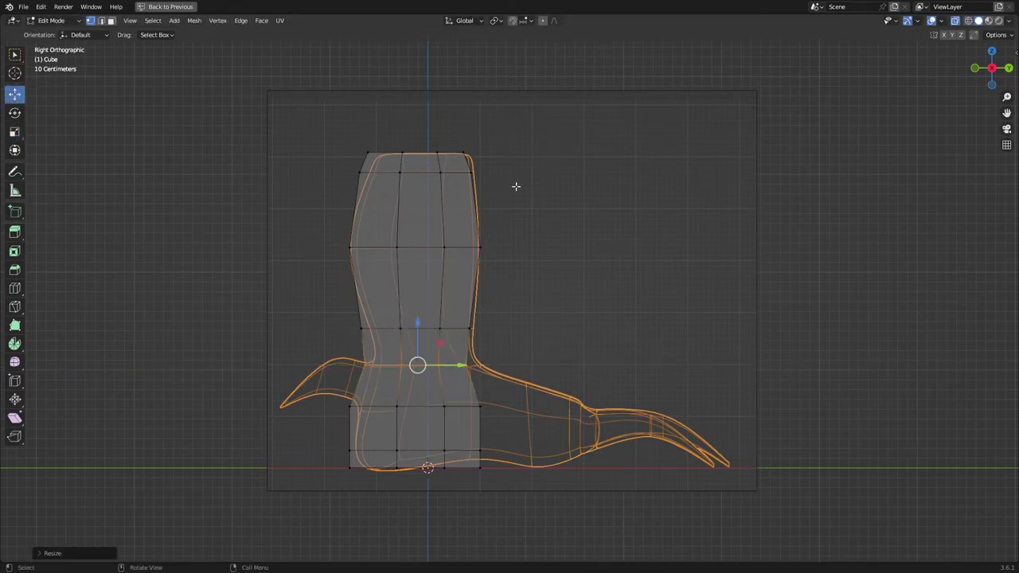
{"action": "left_click_drag", "start_coordinate": [336, 129], "coordinate": [470, 153]}
{"action": "left_click_drag", "start_coordinate": [517, 193], "coordinate": [323, 165]}
{"action": "left_click_drag", "start_coordinate": [472, 175], "coordinate": [478, 174]}
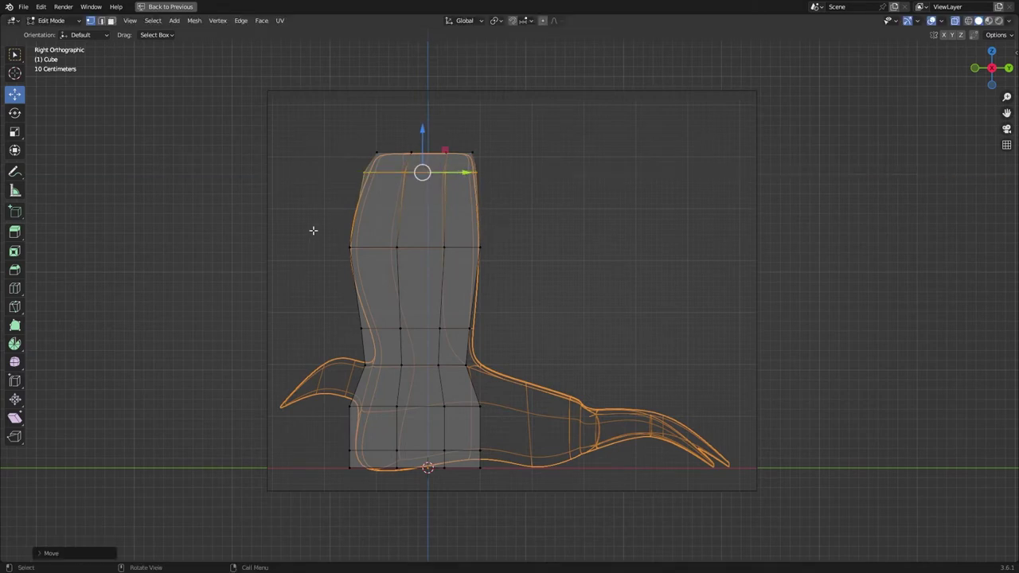
- Move the front and back vertices of the upper ankle row along Y onto the side reference's outline
{"action": "left_click", "coordinate": [475, 328]}
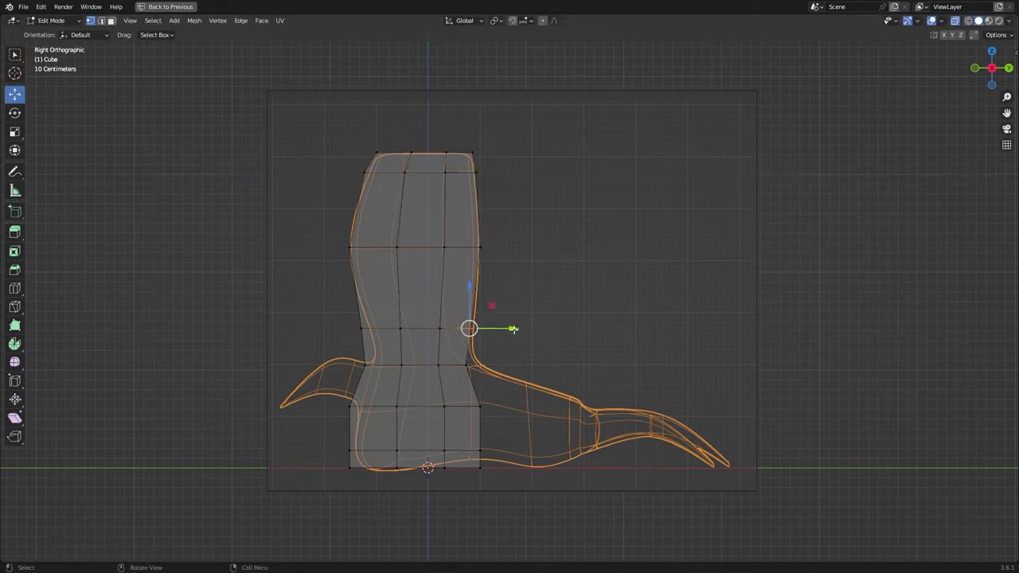
{"action": "left_click_drag", "start_coordinate": [518, 329], "coordinate": [515, 328]}
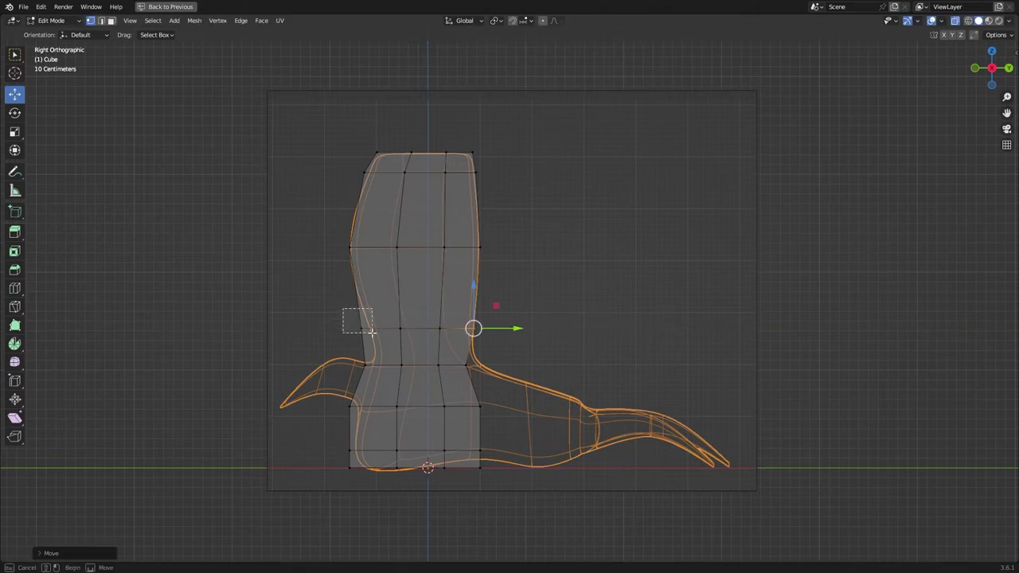
{"action": "left_click", "coordinate": [365, 331]}
{"action": "left_click_drag", "start_coordinate": [406, 328], "coordinate": [413, 329]}
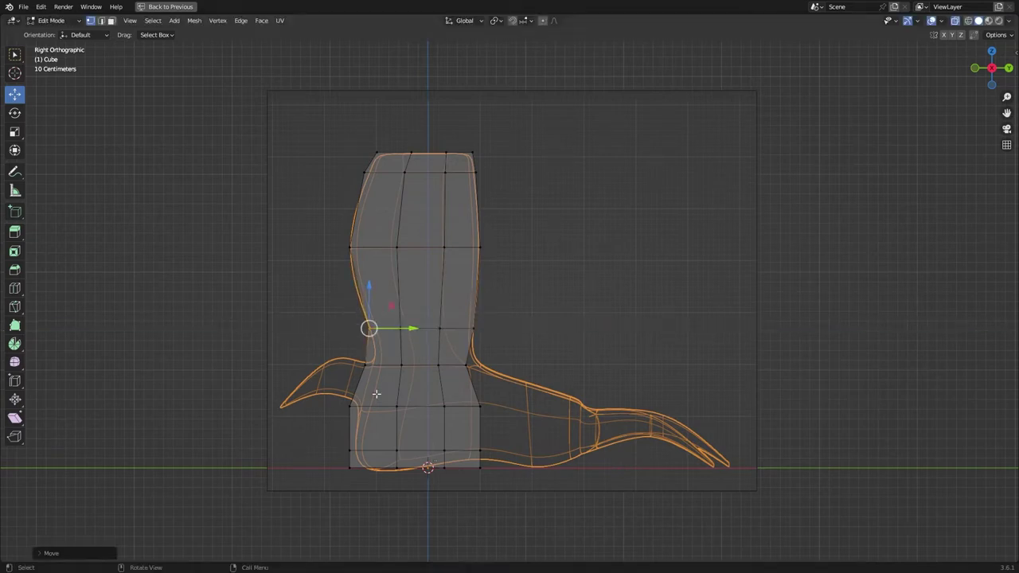
- Move the back vertices of the lower ankle and heel and the front lower ankle vertex along Y toward the reference outline
{"action": "left_click", "coordinate": [364, 365]}
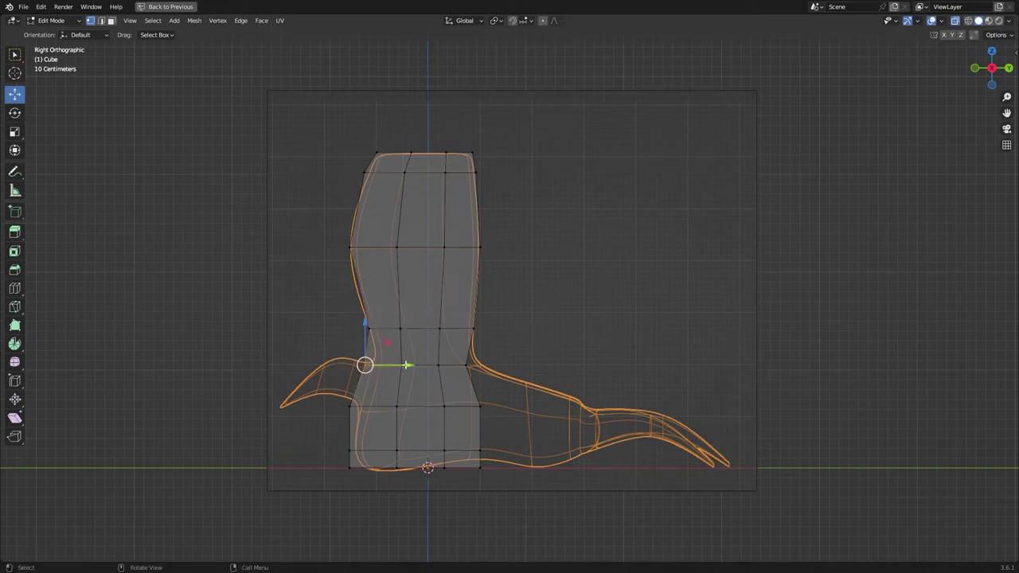
{"action": "left_click_drag", "start_coordinate": [406, 364], "coordinate": [414, 365]}
{"action": "left_click_drag", "start_coordinate": [324, 398], "coordinate": [404, 407]}
{"action": "left_click_drag", "start_coordinate": [331, 460], "coordinate": [403, 470]}
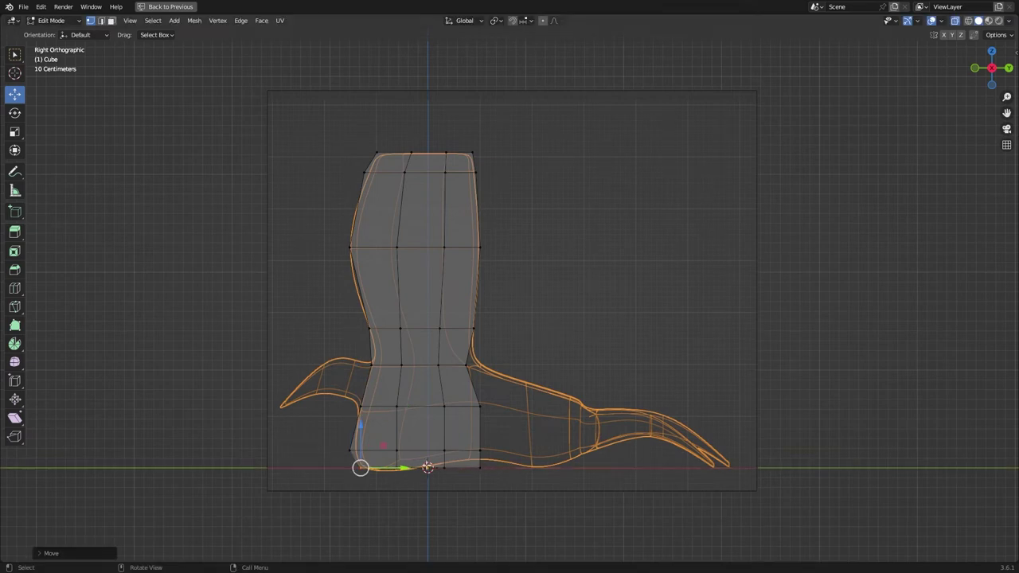
{"action": "left_click", "coordinate": [466, 364]}
{"action": "left_click_drag", "start_coordinate": [498, 366], "coordinate": [510, 366]}
- Move the foot's bottom vertices along Z so the sole follows the reference's lower outline
{"action": "mouse_move", "coordinate": [466, 434]}
{"action": "left_mouse_down"}
{"action": "mouse_move", "coordinate": [495, 469]}
{"action": "mouse_move", "coordinate": [479, 421]}
{"action": "left_mouse_up"}
{"action": "left_click_drag", "start_coordinate": [434, 464], "coordinate": [442, 471]}
{"action": "left_click_drag", "start_coordinate": [444, 429], "coordinate": [444, 428]}
{"action": "left_click_drag", "start_coordinate": [380, 457], "coordinate": [406, 478]}
{"action": "left_click_drag", "start_coordinate": [396, 430], "coordinate": [397, 427]}
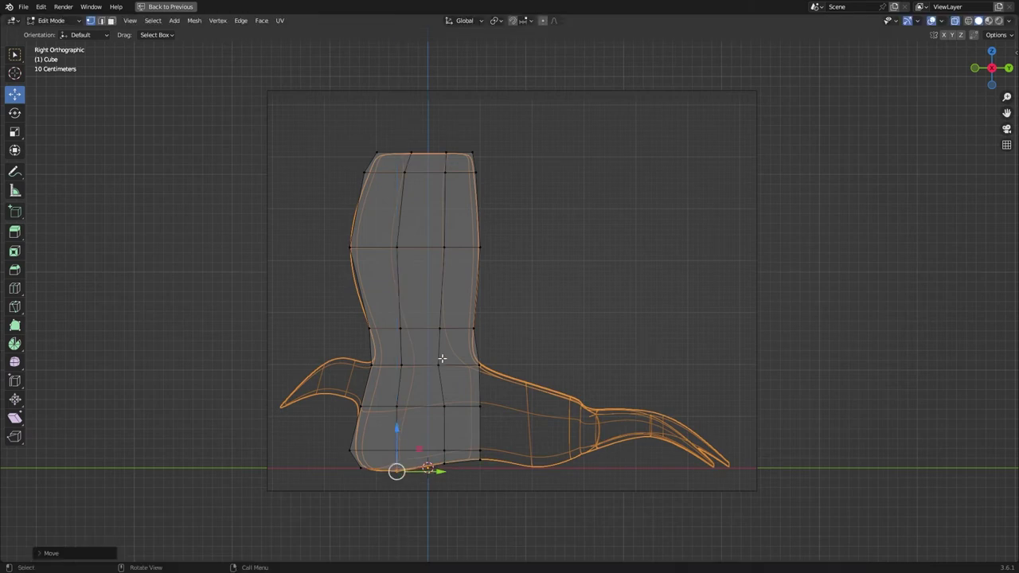
- Extrude the foot's front faces below the ankle about 0.5 m forward to the reference's first vertical toe line
{"action": "left_click_drag", "start_coordinate": [507, 494], "coordinate": [469, 356]}
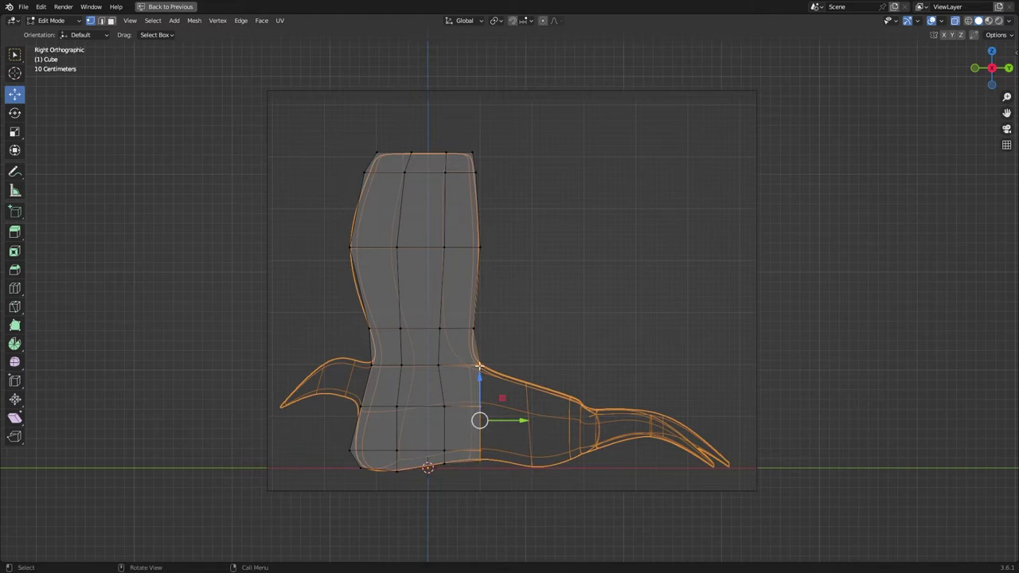
{"action": "left_click", "coordinate": [14, 232]}
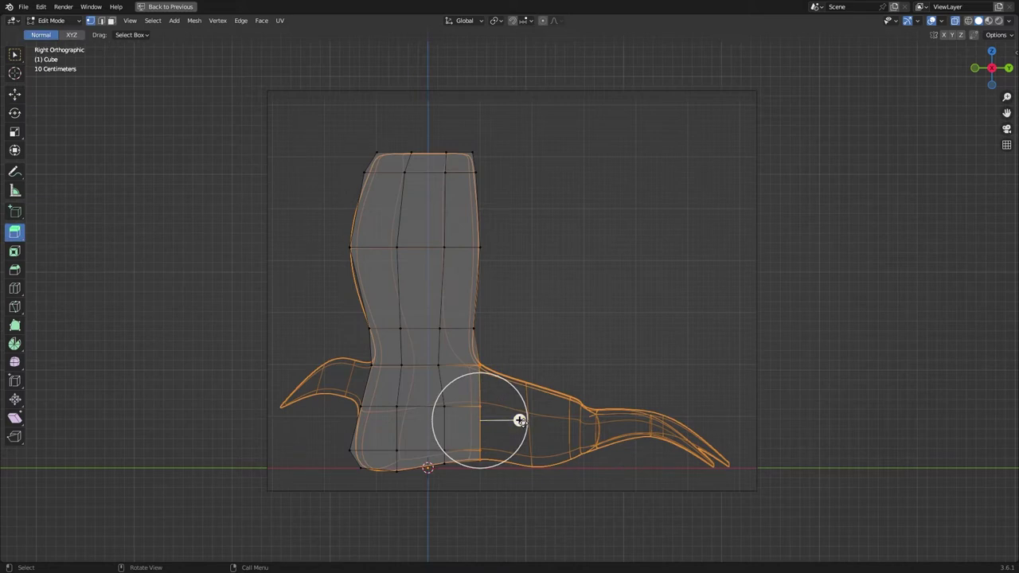
{"action": "left_click_drag", "start_coordinate": [521, 420], "coordinate": [575, 419]}
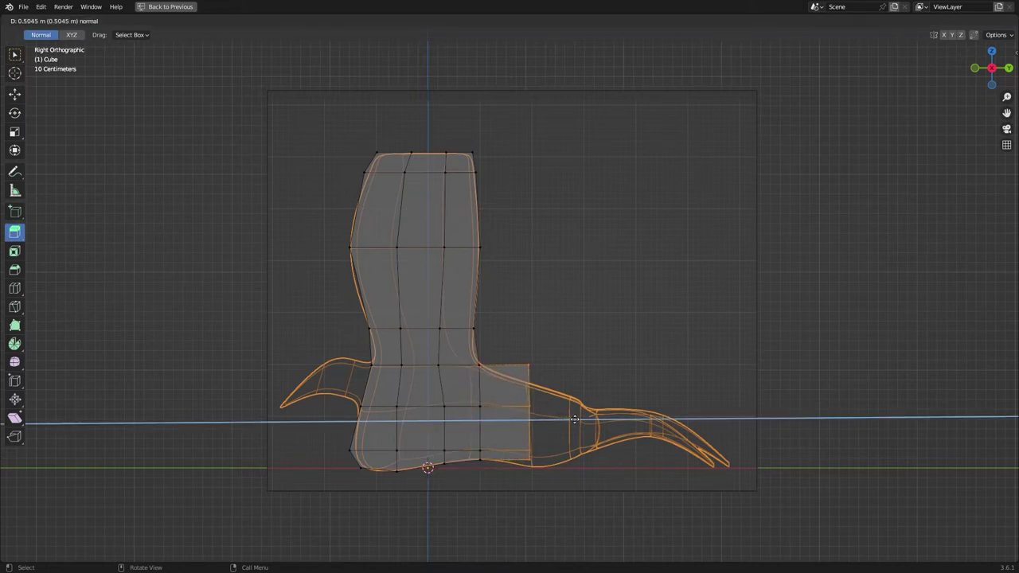
{"action": "right_click", "coordinate": [575, 420]}
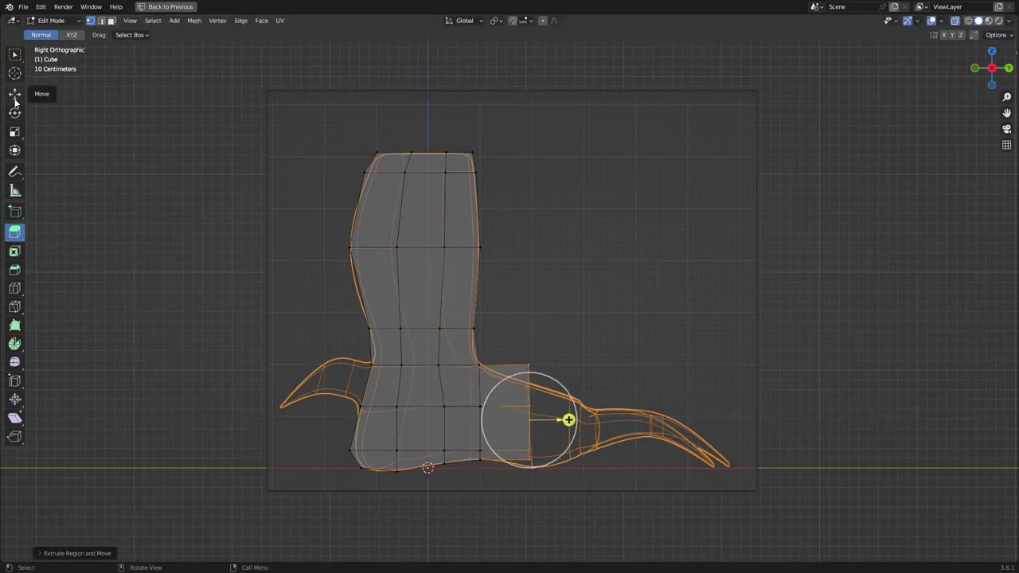
- Move the extruded end's vertices along Z to match the reference's top slope and sole
{"action": "left_click", "coordinate": [14, 94]}
{"action": "left_click_drag", "start_coordinate": [527, 378], "coordinate": [532, 341]}
{"action": "right_click", "coordinate": [542, 388]}
{"action": "scroll", "coordinate": [664, 351], "scroll_direction": "up", "scroll_amount": 3}
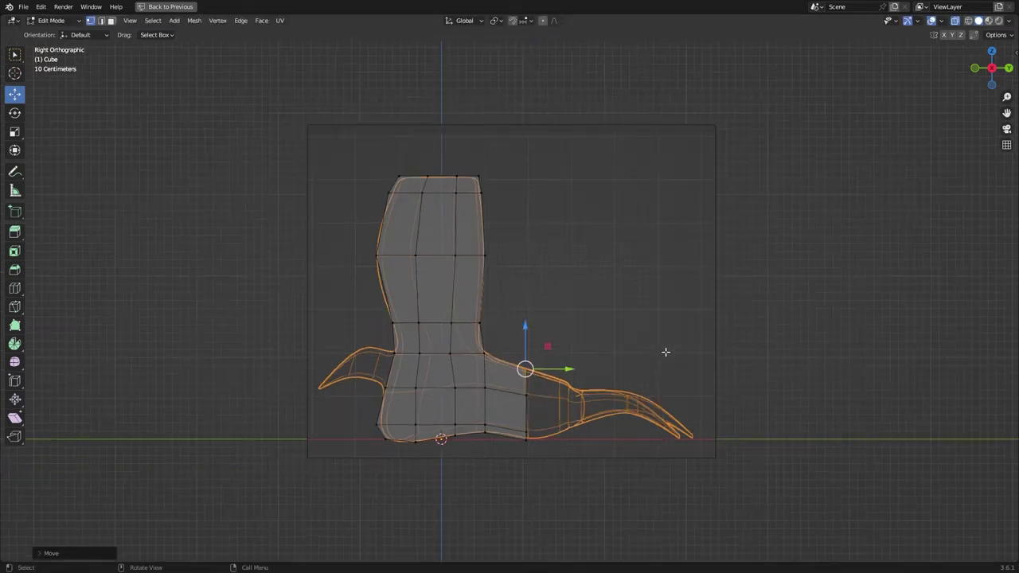
{"action": "middle_click_drag", "start_coordinate": [663, 351], "coordinate": [625, 132], "text": "shift"}
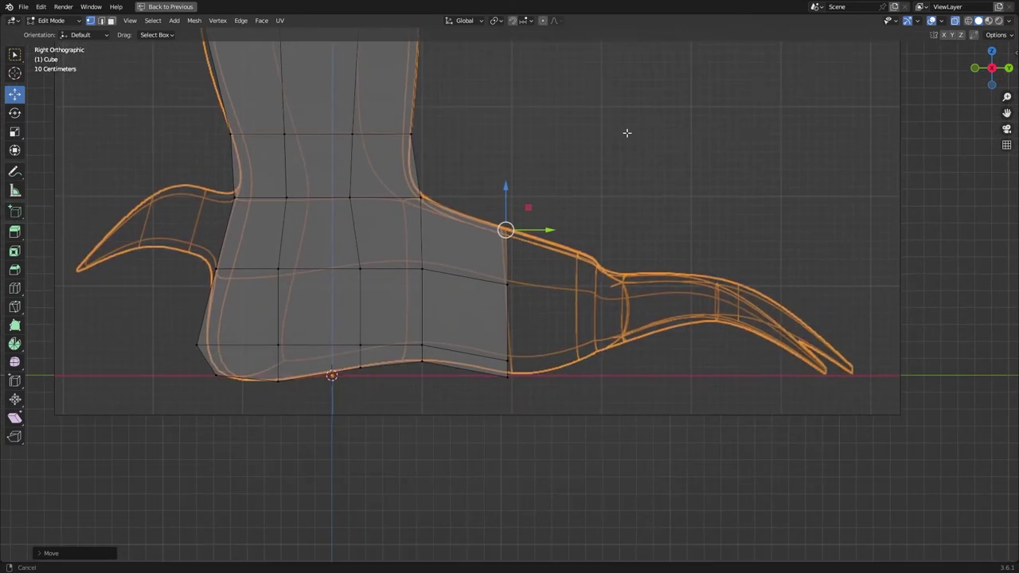
{"action": "left_click_drag", "start_coordinate": [501, 341], "coordinate": [519, 359]}
{"action": "left_click_drag", "start_coordinate": [508, 322], "coordinate": [508, 328]}
- Extrude the foot's front end to the next vertical reference line and align its top and bottom vertices with the outline
{"action": "left_click_drag", "start_coordinate": [487, 159], "coordinate": [529, 412]}
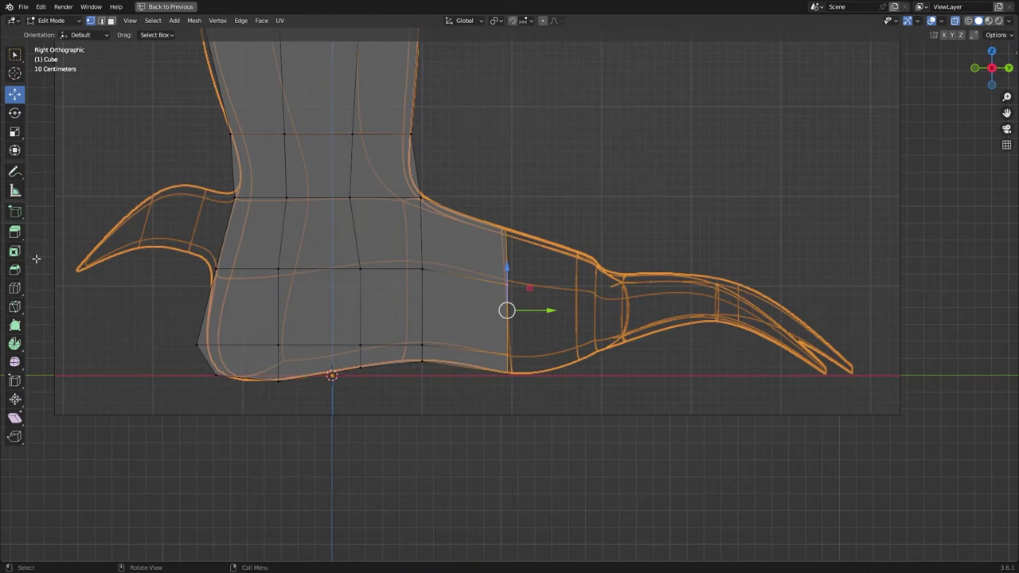
{"action": "left_click", "coordinate": [15, 232]}
{"action": "left_click_drag", "start_coordinate": [546, 310], "coordinate": [616, 311]}
{"action": "key", "text": "shift+space"}
{"action": "key", "text": "g"}
{"action": "left_click", "coordinate": [575, 229]}
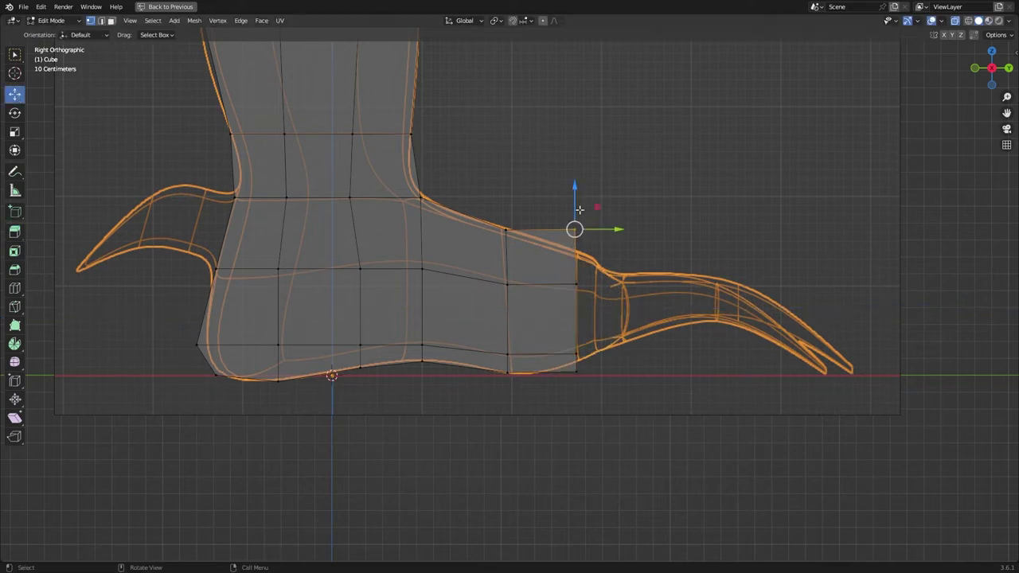
{"action": "left_click_drag", "start_coordinate": [576, 229], "coordinate": [576, 253]}
{"action": "left_click", "coordinate": [575, 372]}
- Extrude the foot's front end in two short sections up to where the reference's front claw begins
{"action": "left_click_drag", "start_coordinate": [556, 213], "coordinate": [580, 386]}
{"action": "left_click", "coordinate": [14, 231]}
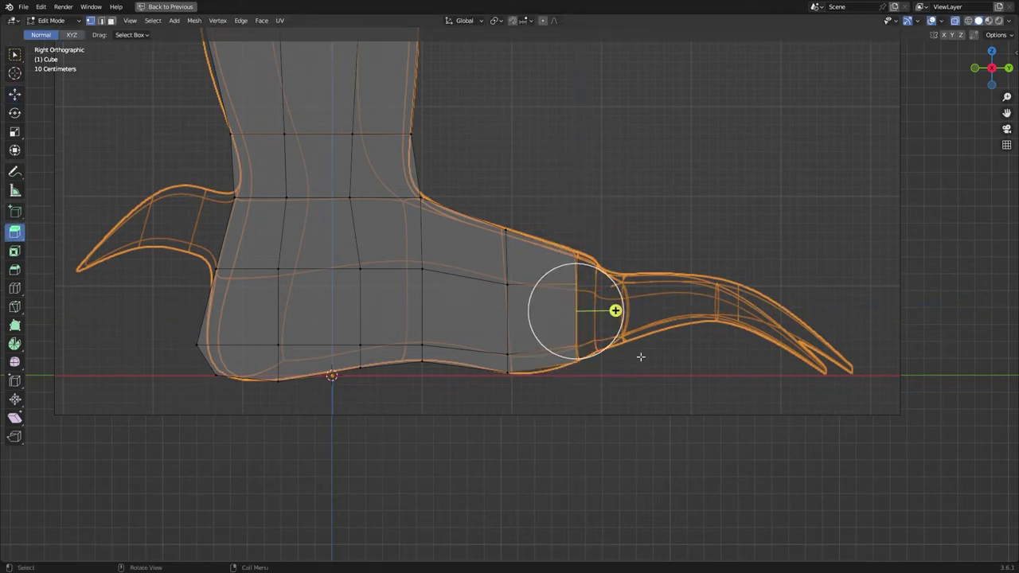
{"action": "left_click_drag", "start_coordinate": [615, 311], "coordinate": [661, 315]}
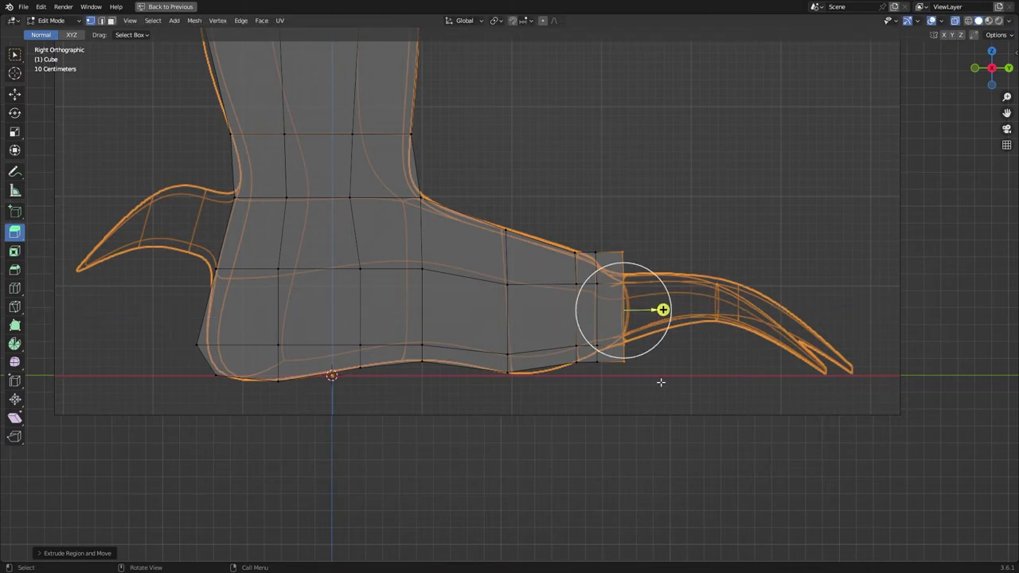
- Move the top and lower vertices of the two short end sections along Z onto the reference outline at the claw base
{"action": "scroll", "coordinate": [647, 371], "scroll_direction": "up", "scroll_amount": 3}
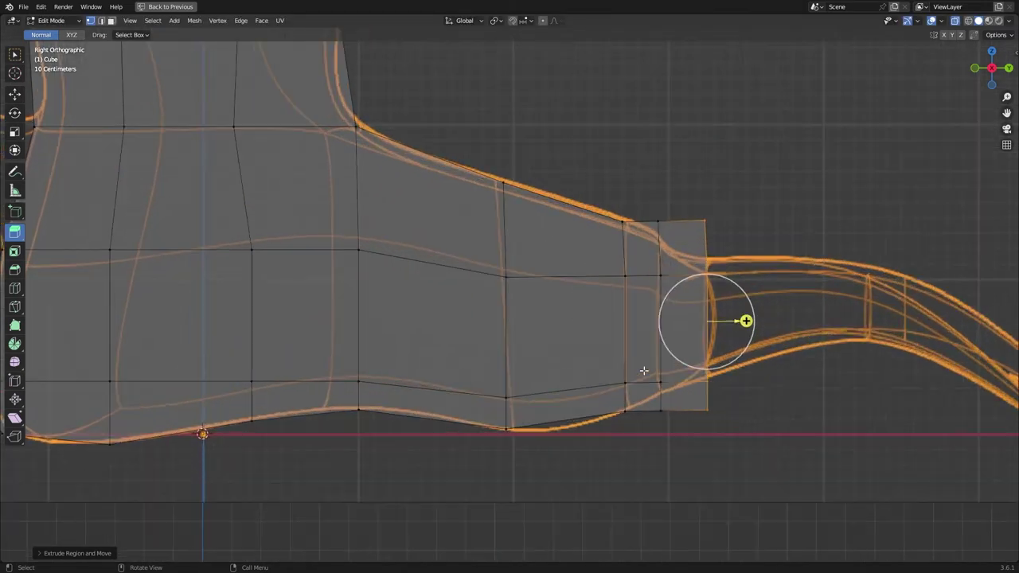
{"action": "middle_click_drag", "start_coordinate": [839, 384], "coordinate": [637, 362], "text": "shift"}
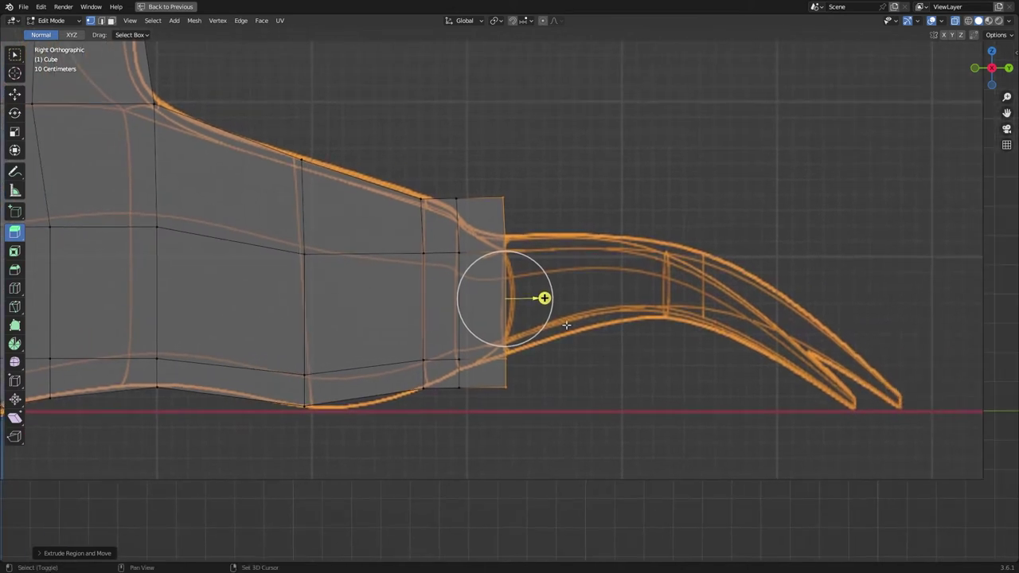
{"action": "left_click", "coordinate": [16, 94]}
{"action": "left_click_drag", "start_coordinate": [440, 160], "coordinate": [471, 206]}
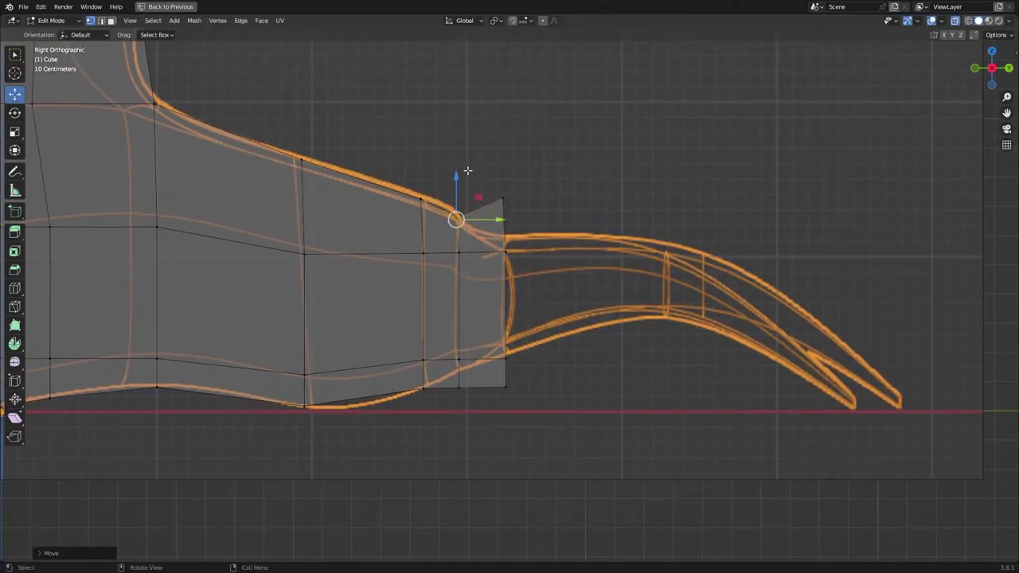
{"action": "left_click_drag", "start_coordinate": [503, 163], "coordinate": [509, 239]}
{"action": "left_click", "coordinate": [459, 358]}
{"action": "left_click_drag", "start_coordinate": [459, 345], "coordinate": [459, 374]}
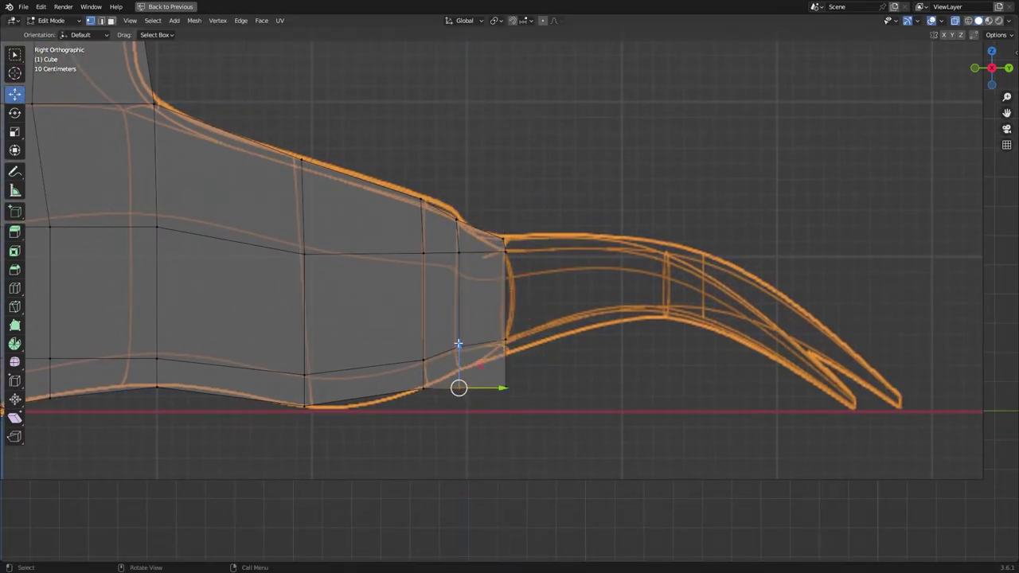
{"action": "left_click", "coordinate": [508, 340]}
{"action": "scroll", "coordinate": [648, 209], "scroll_direction": "down", "scroll_amount": 4}
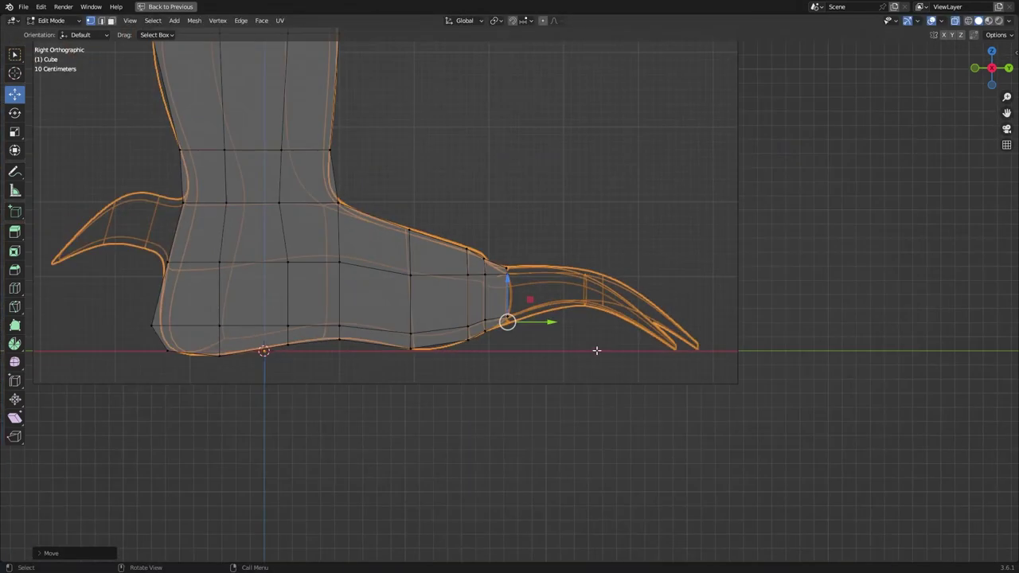
- Restore the full layout, return to Object Mode and add a Subdivision Surface modifier to the foot mesh
{"action": "key", "text": "ctrl+alt+space"}
{"action": "scroll", "coordinate": [582, 209], "scroll_direction": "down", "scroll_amount": 4}
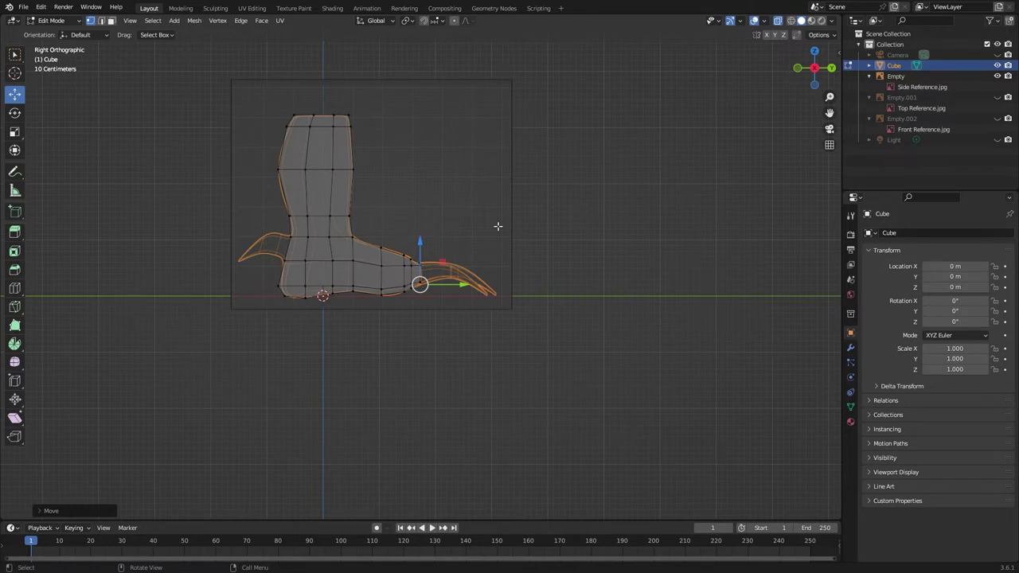
{"action": "left_click", "coordinate": [46, 20]}
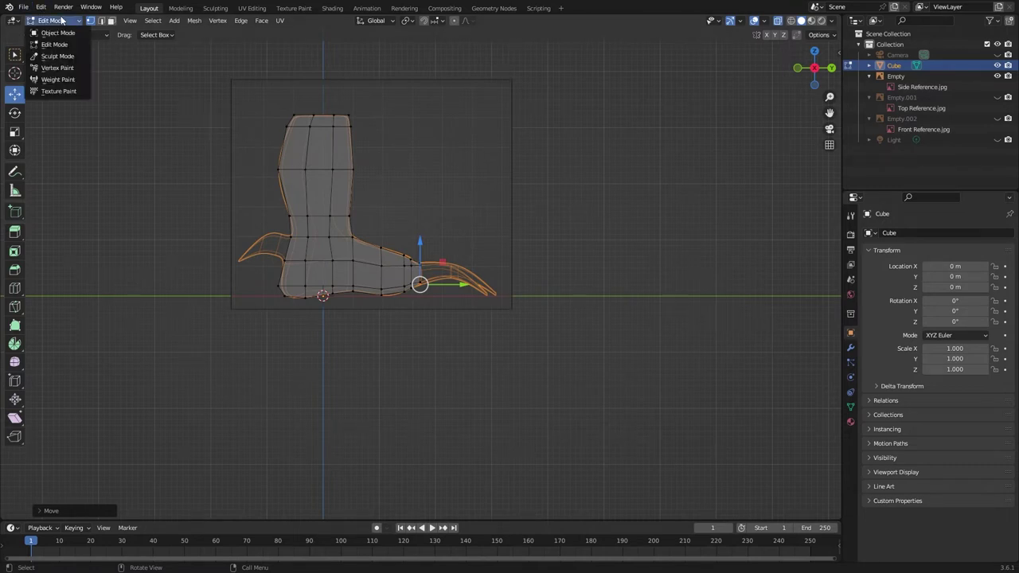
{"action": "left_click", "coordinate": [56, 31]}
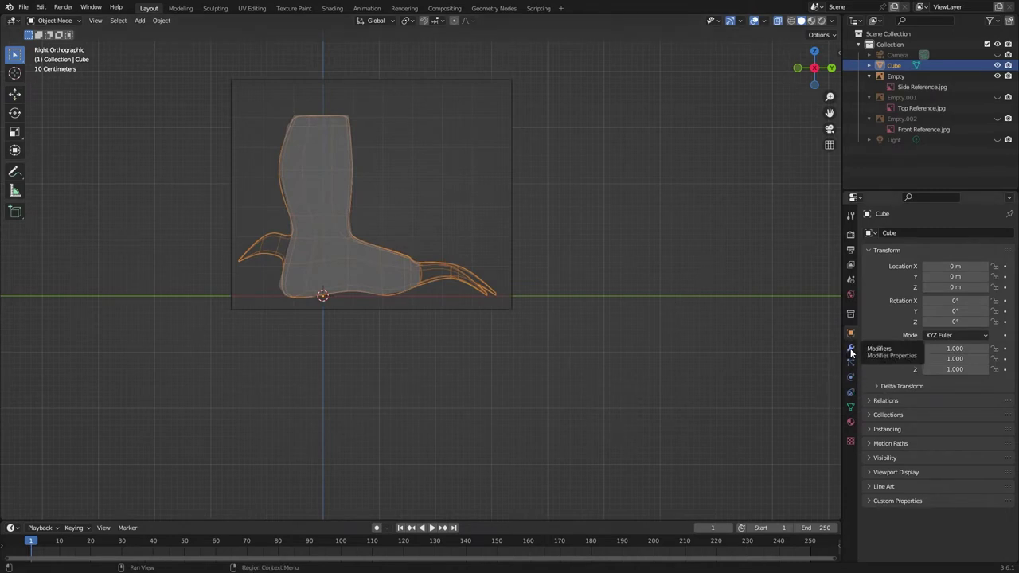
{"action": "left_click", "coordinate": [851, 351]}
{"action": "left_click", "coordinate": [918, 232]}
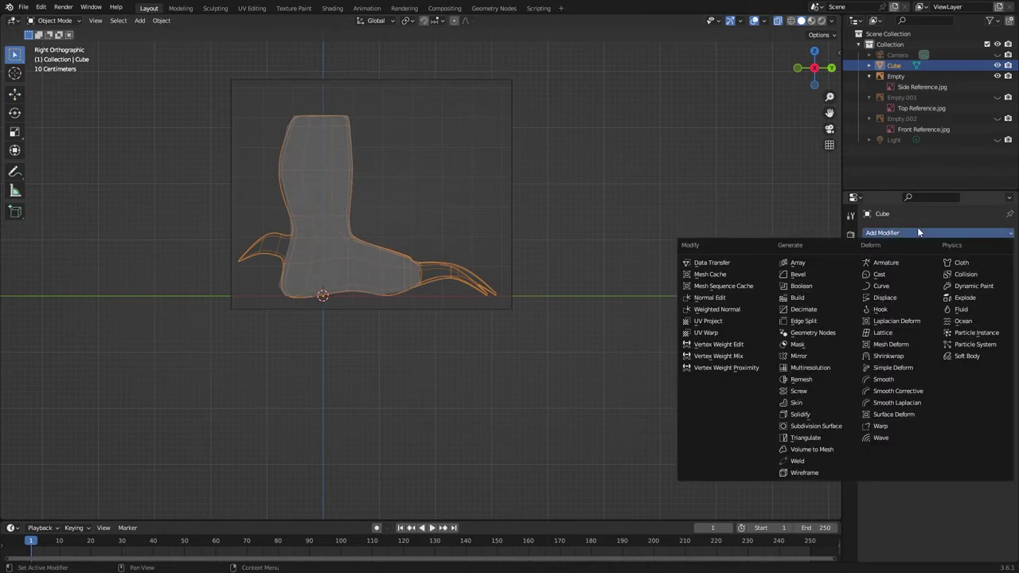
{"action": "left_click", "coordinate": [826, 426]}
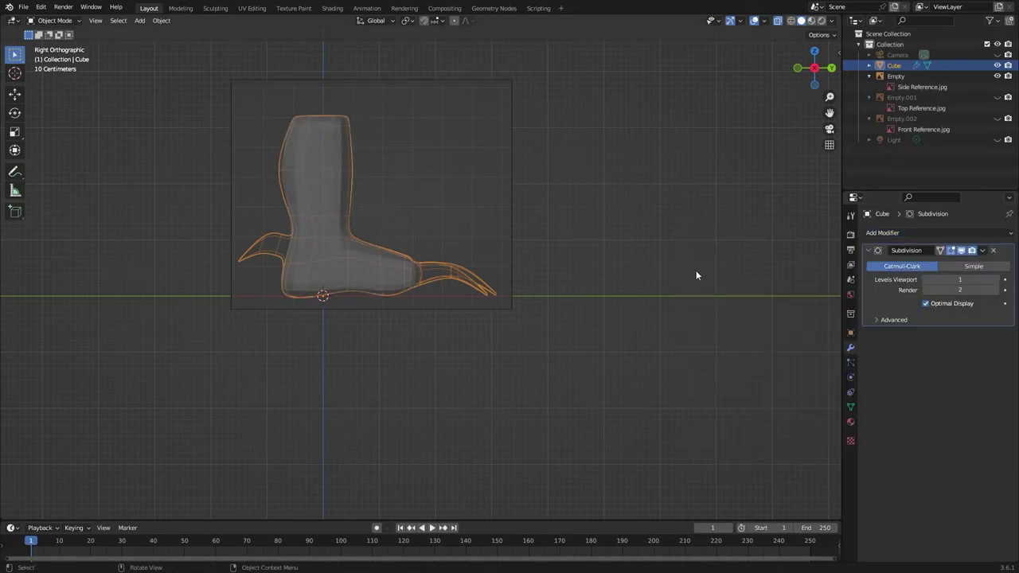
- Set the Subdivision modifier's viewport and render levels to 3 and view the smoothed foot from the front
{"action": "middle_click_drag", "start_coordinate": [696, 275], "coordinate": [722, 300]}
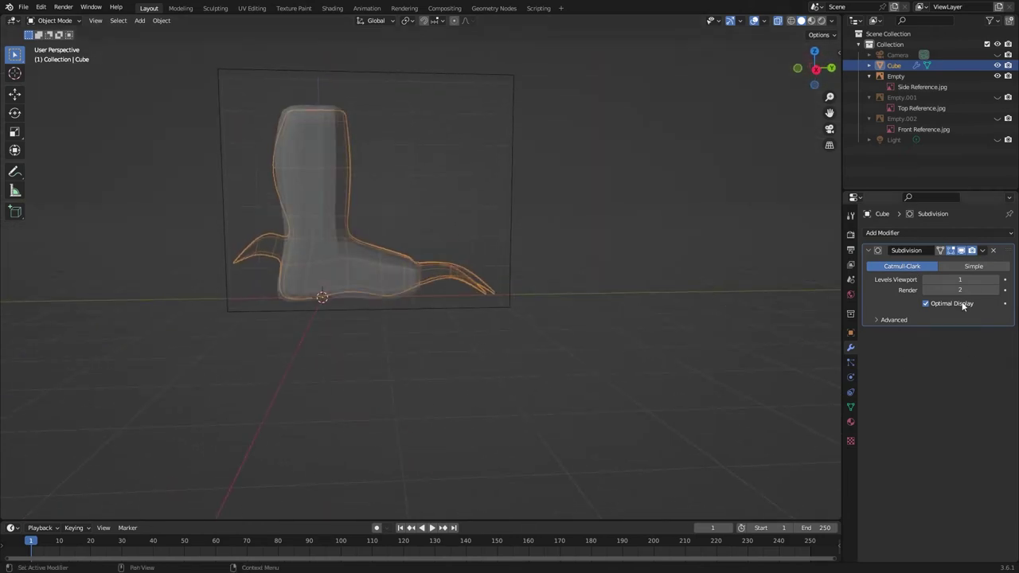
{"action": "left_click", "coordinate": [997, 280]}
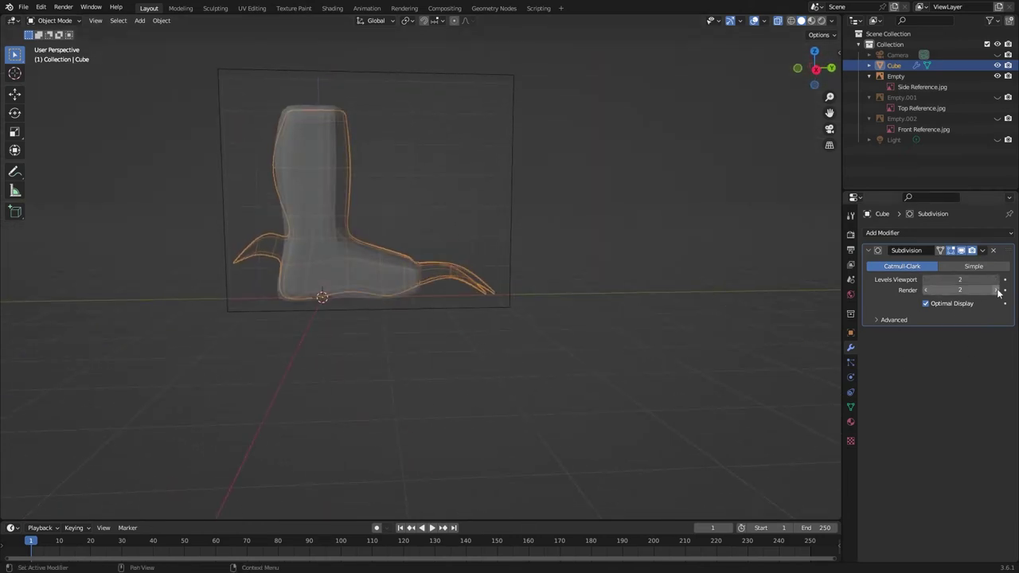
{"action": "left_click", "coordinate": [996, 279]}
{"action": "middle_click_drag", "start_coordinate": [554, 239], "coordinate": [437, 254]}
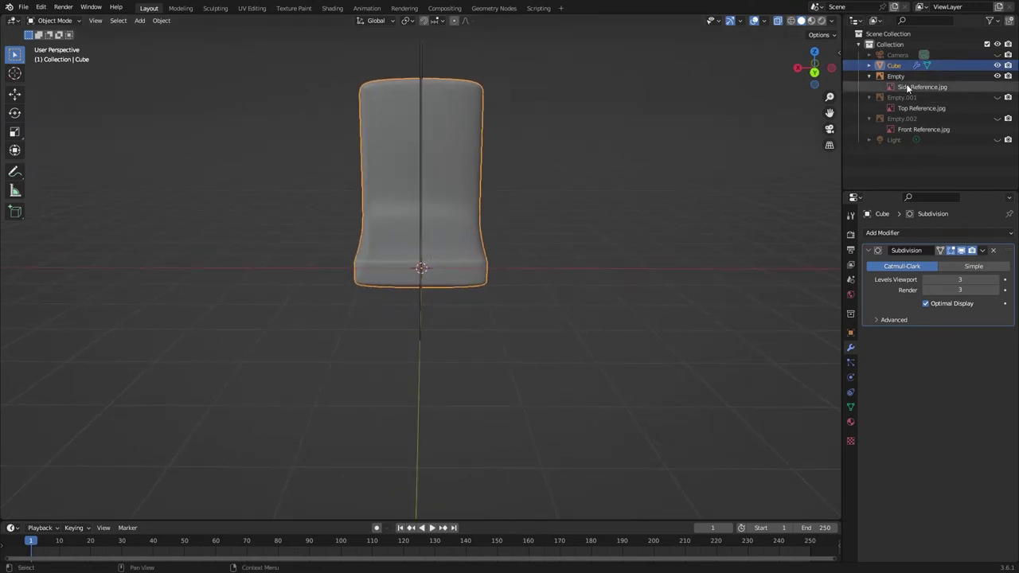
- Turn off perspective display for the Side Reference.jpg image and check it in perspective and right orthographic views
{"action": "left_click", "coordinate": [921, 129]}
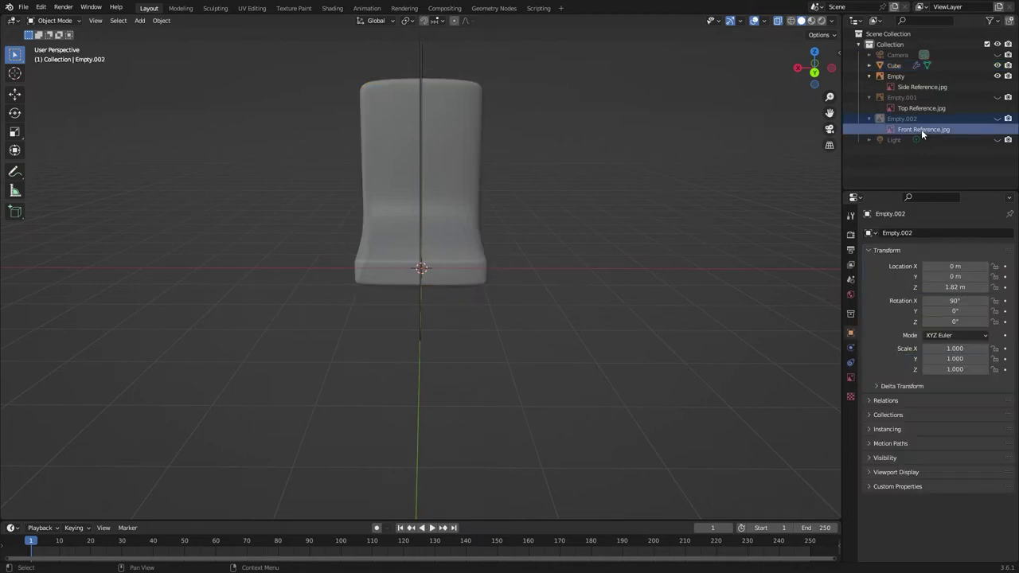
{"action": "left_click", "coordinate": [920, 87]}
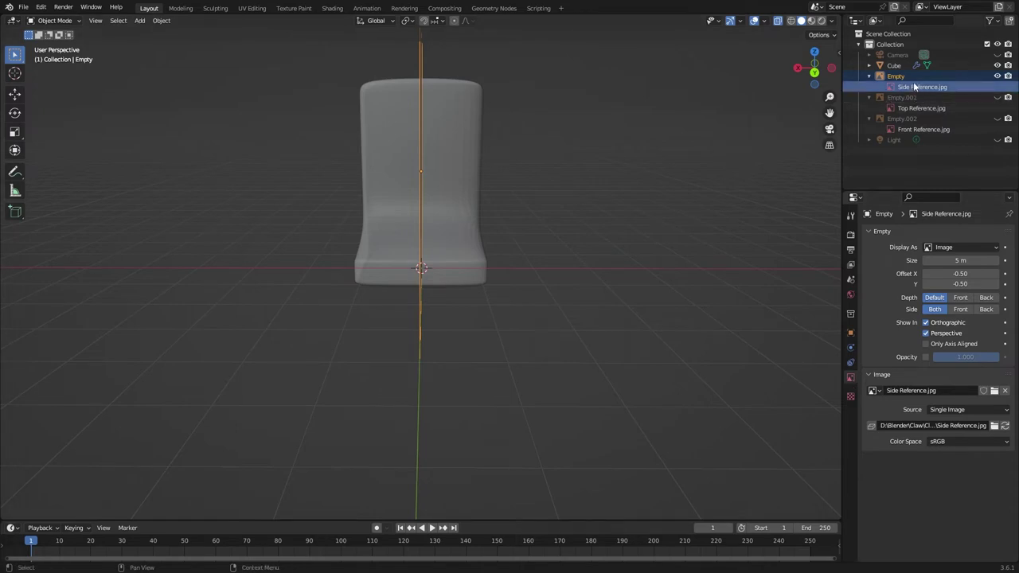
{"action": "left_click", "coordinate": [928, 333]}
{"action": "middle_click_drag", "start_coordinate": [643, 287], "coordinate": [671, 255]}
{"action": "key", "text": "KP_3"}
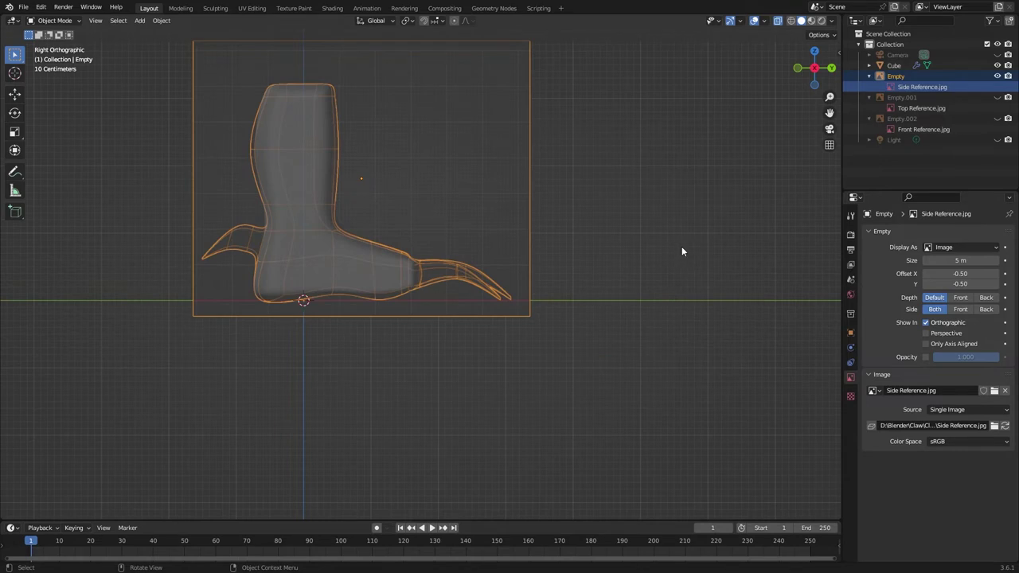
- Turn off perspective display for the Top Reference.jpg and Front Reference.jpg images
{"action": "left_click", "coordinate": [934, 107]}
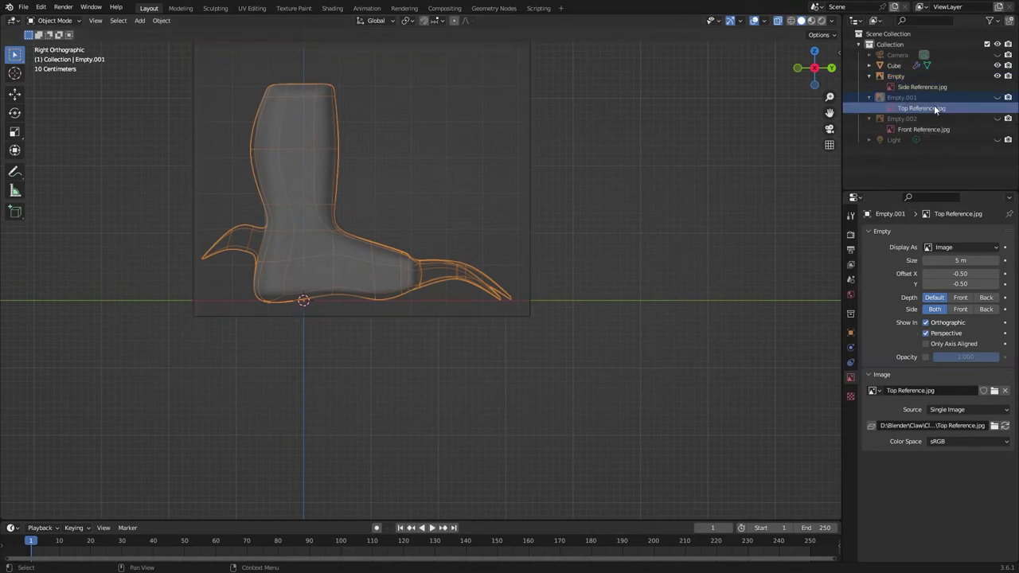
{"action": "left_click", "coordinate": [925, 334]}
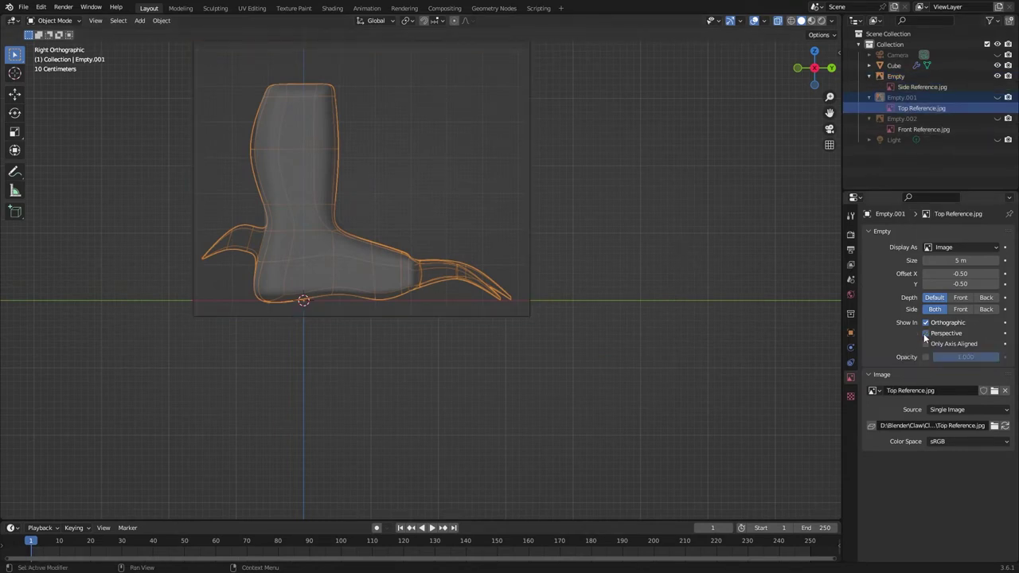
{"action": "left_click", "coordinate": [923, 129]}
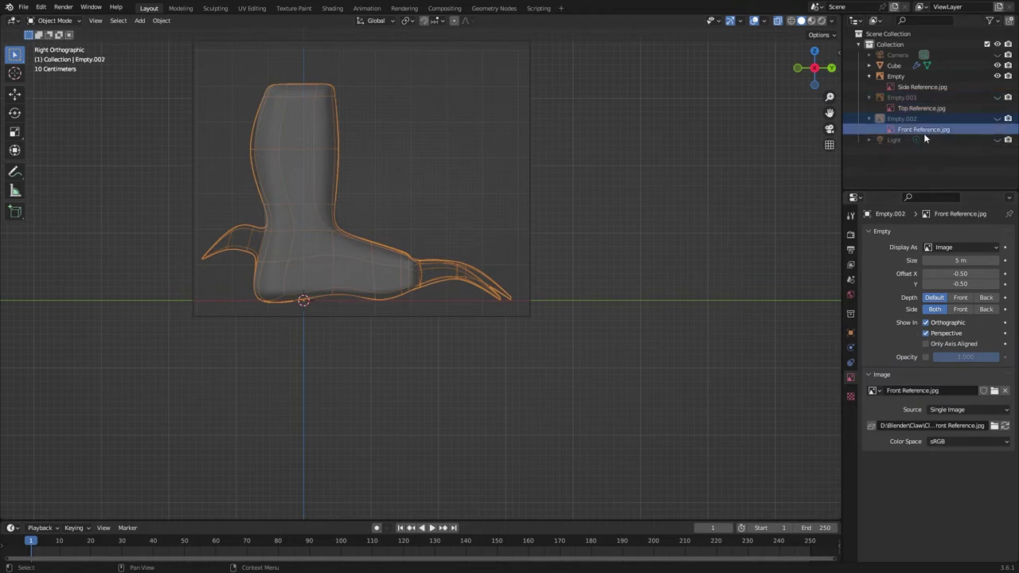
{"action": "left_click", "coordinate": [925, 333]}
- Unhide the top and front reference images and check them in top, perspective and front orthographic views
{"action": "middle_click_drag", "start_coordinate": [699, 223], "coordinate": [675, 268]}
{"action": "key", "text": "KP_7"}
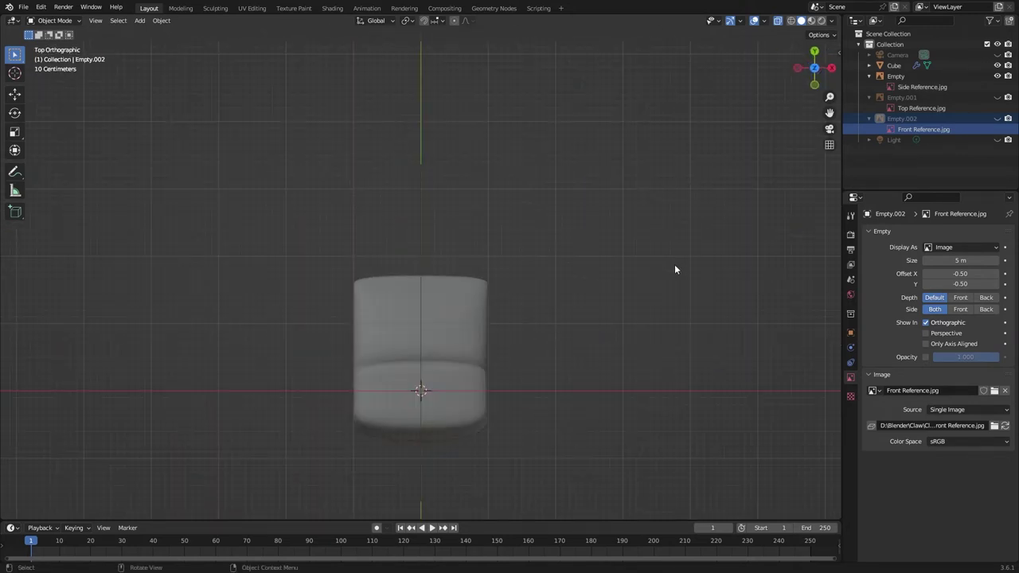
{"action": "left_click", "coordinate": [997, 97]}
{"action": "left_click", "coordinate": [997, 118]}
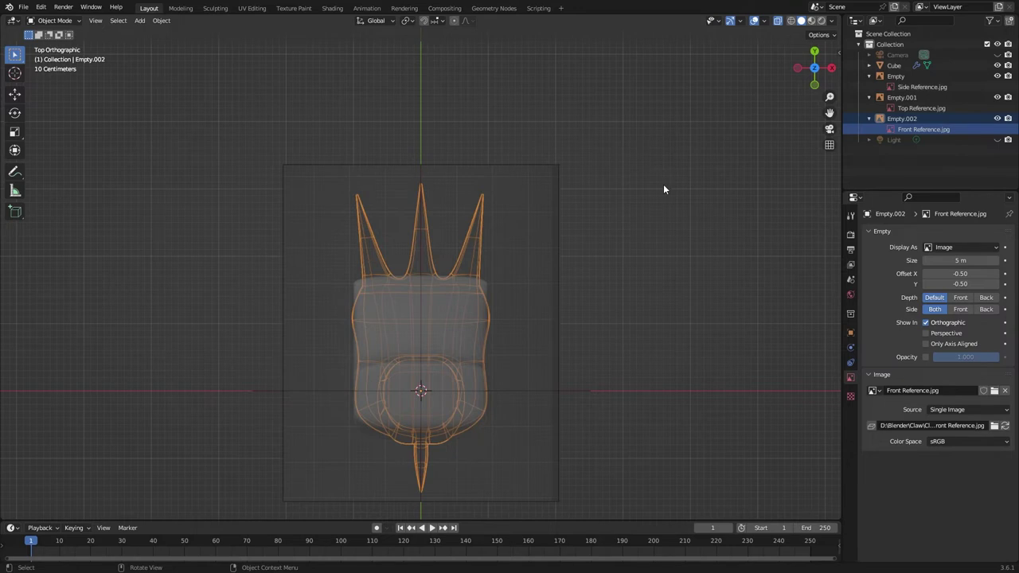
{"action": "middle_click_drag", "start_coordinate": [663, 183], "coordinate": [573, 315]}
{"action": "key", "text": "KP_1"}
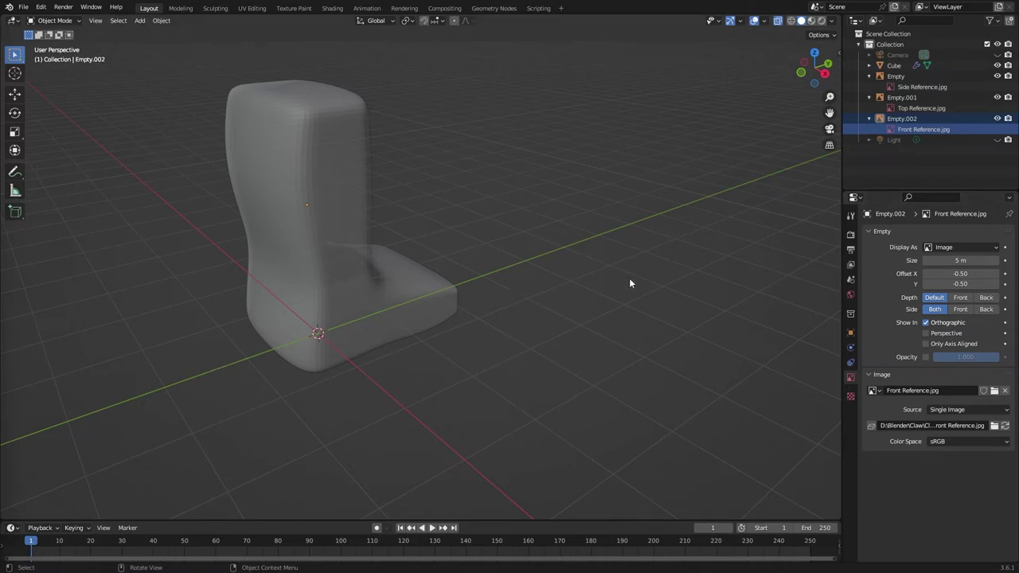
{"action": "key", "text": "KP_1"}
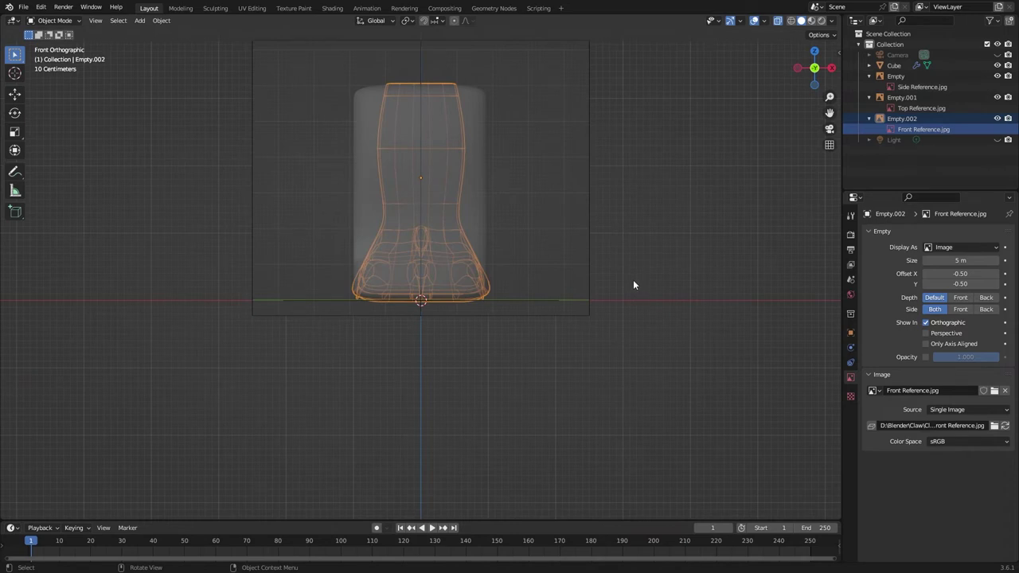
- Open the Cube foot mesh in Edit Mode in a framed front view and enable X-axis mirror editing
{"action": "key", "text": "KP_Decimal"}
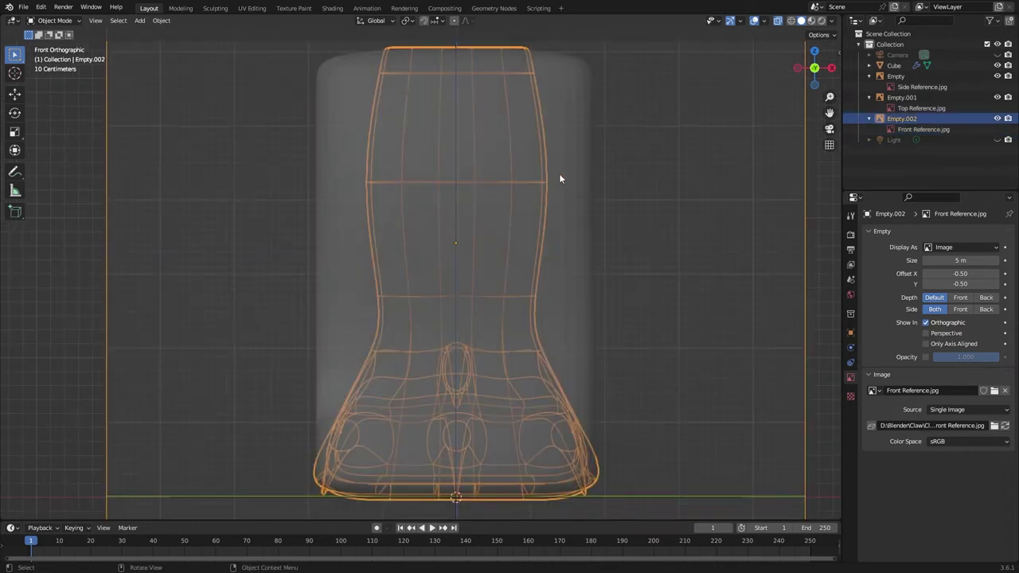
{"action": "left_click", "coordinate": [885, 65]}
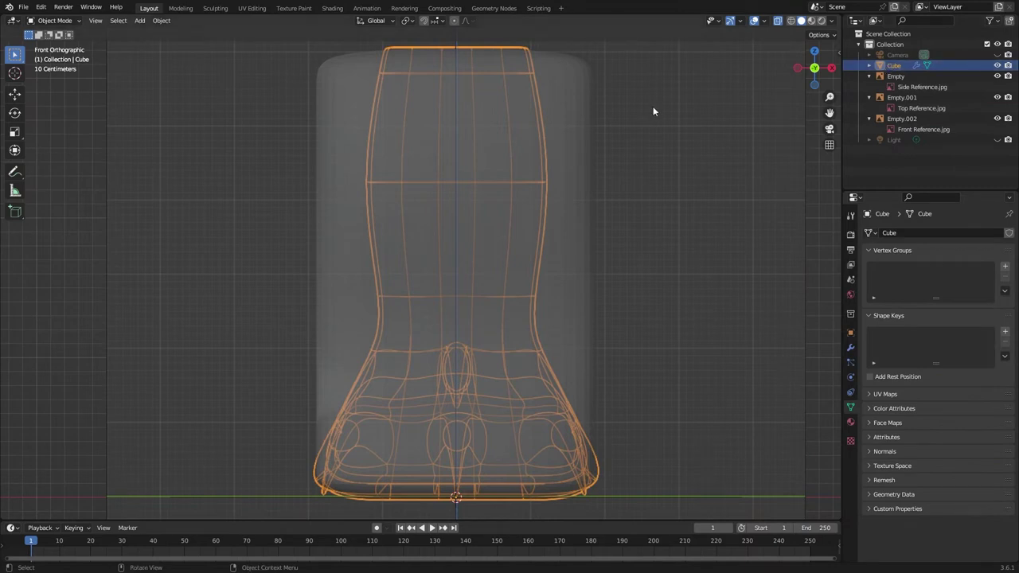
{"action": "left_click", "coordinate": [68, 21]}
{"action": "left_click", "coordinate": [61, 40]}
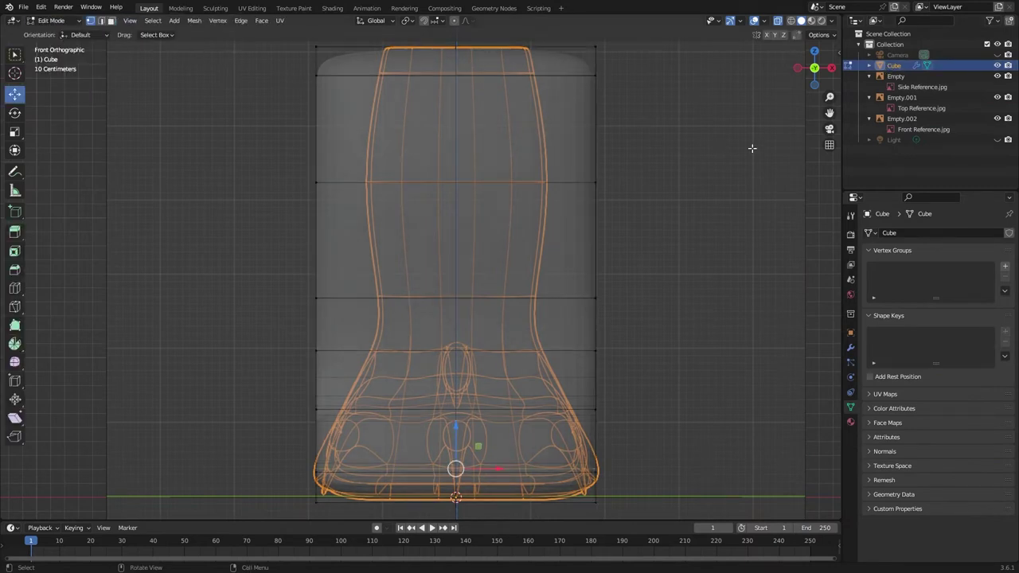
{"action": "left_click", "coordinate": [767, 35]}
- Move the side vertices of the leg's upper four rows inward along X onto the front reference outline
{"action": "left_click_drag", "start_coordinate": [619, 104], "coordinate": [570, 38]}
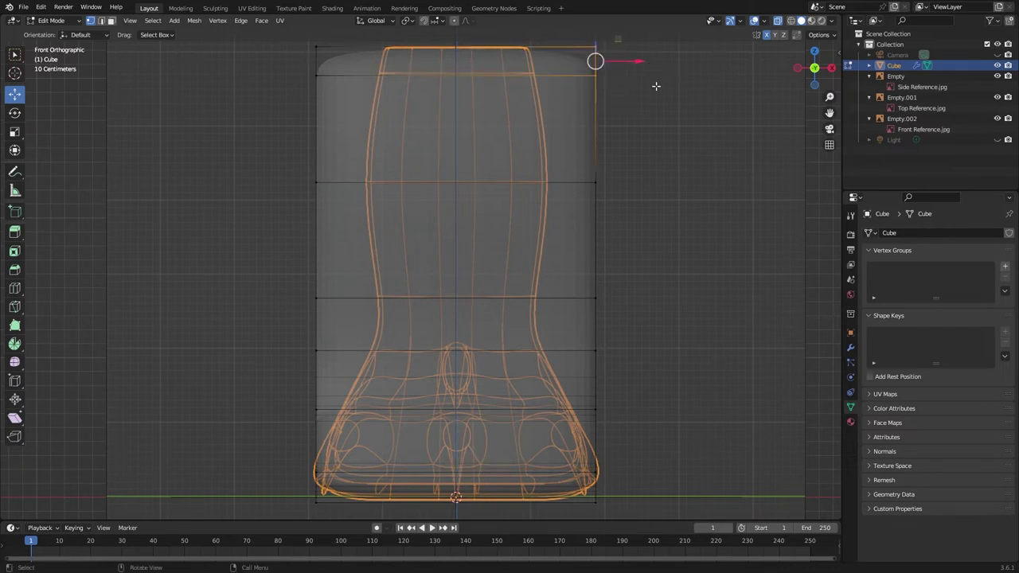
{"action": "left_click_drag", "start_coordinate": [638, 60], "coordinate": [578, 61]}
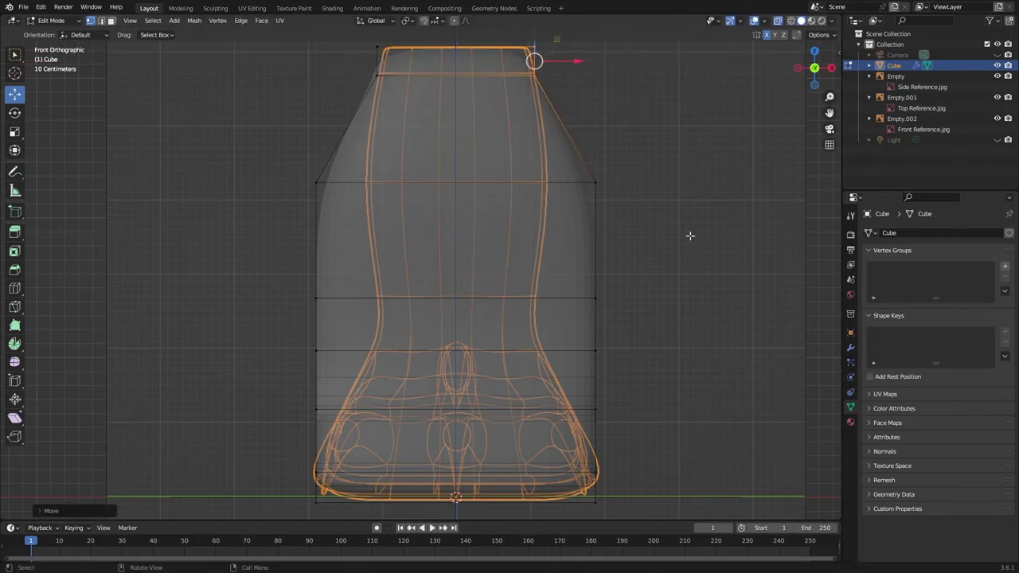
{"action": "left_click", "coordinate": [596, 182]}
{"action": "left_click_drag", "start_coordinate": [638, 182], "coordinate": [589, 183]}
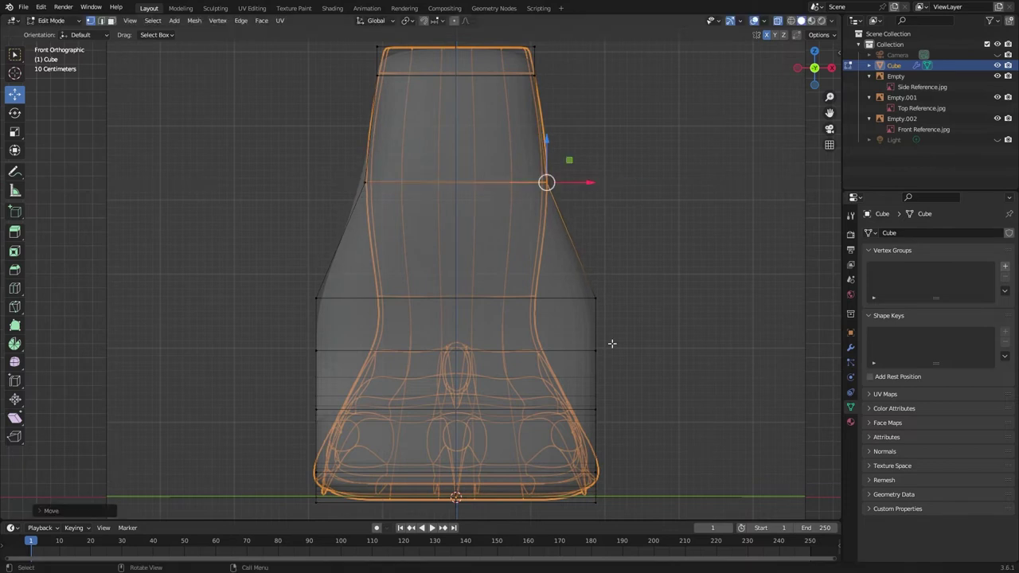
{"action": "left_click", "coordinate": [596, 295]}
{"action": "left_click_drag", "start_coordinate": [641, 296], "coordinate": [582, 298]}
- Move the side vertices of the two rows below the ankle inward along X towards the flared front reference outline
{"action": "left_click", "coordinate": [595, 351]}
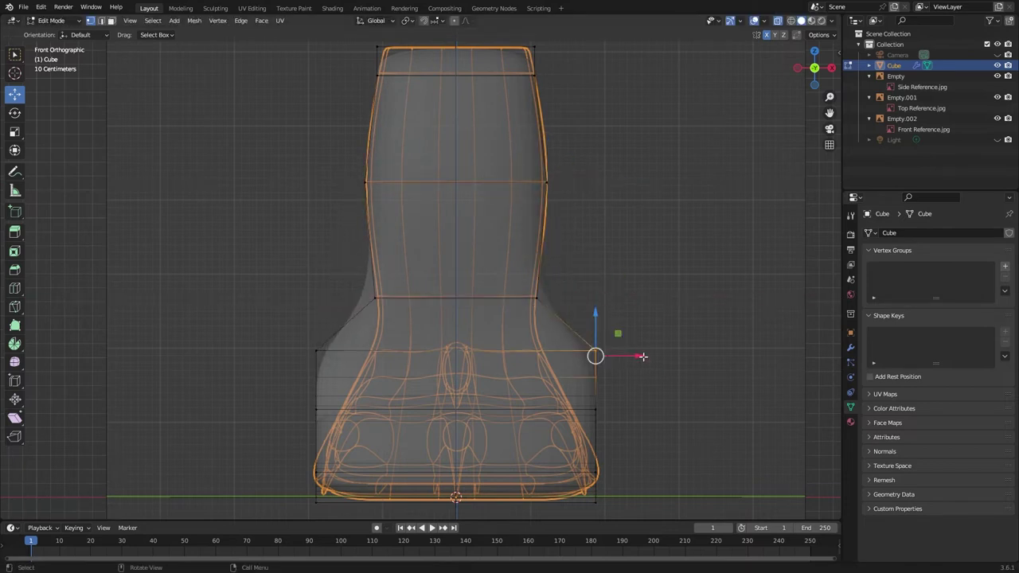
{"action": "left_click_drag", "start_coordinate": [640, 351], "coordinate": [590, 355]}
{"action": "left_click", "coordinate": [595, 411]}
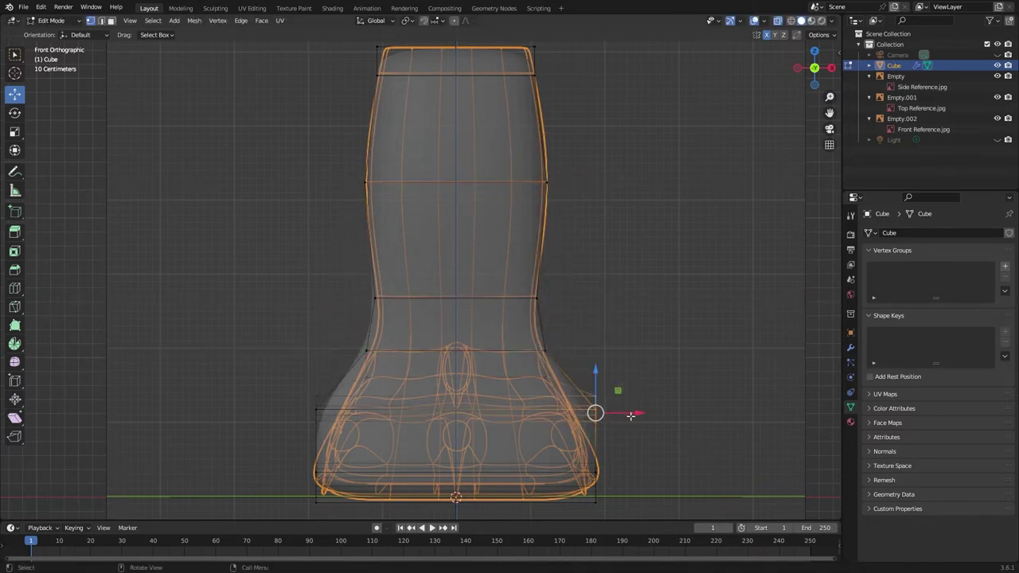
{"action": "left_click_drag", "start_coordinate": [637, 412], "coordinate": [614, 413]}
{"action": "middle_click_drag", "start_coordinate": [614, 413], "coordinate": [433, 353]}
{"action": "scroll", "coordinate": [432, 352], "scroll_direction": "down", "scroll_amount": 3}
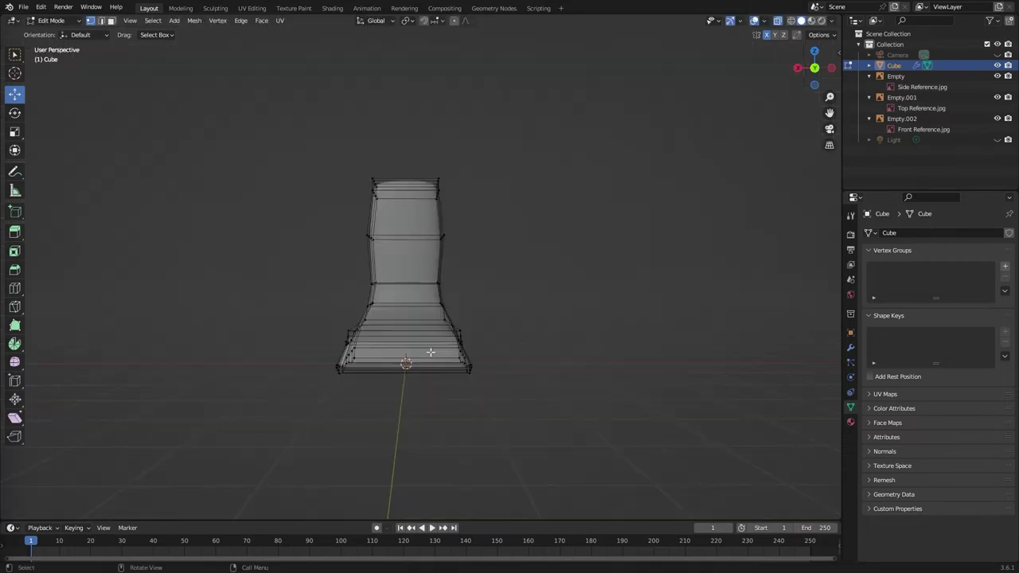
{"action": "key", "text": "a"}
- Add a lengthwise loop cut with 4 cuts across the foot's width in front view, then clear the selection
{"action": "key", "text": "KP_1"}
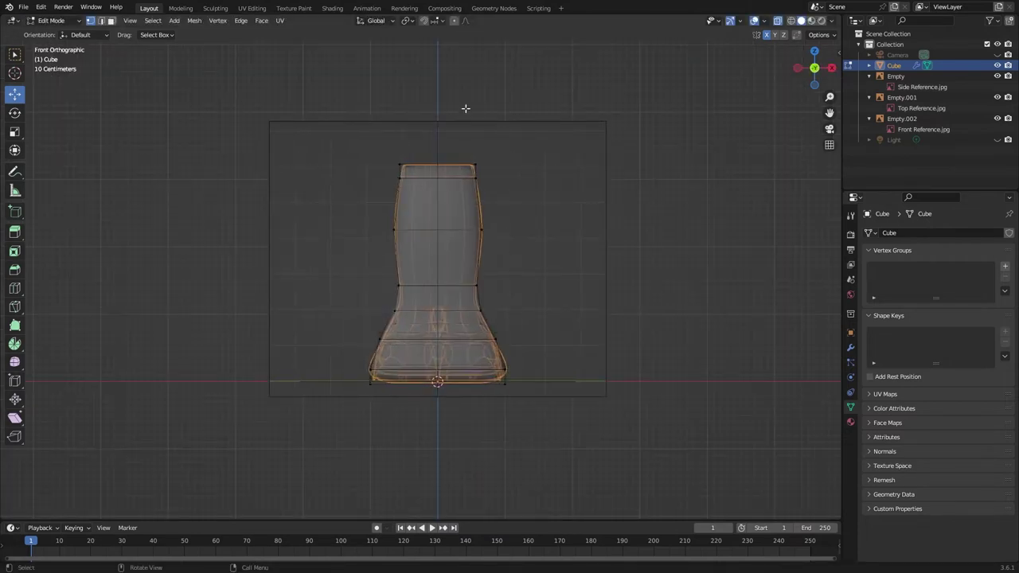
{"action": "scroll", "coordinate": [478, 226], "scroll_direction": "up", "scroll_amount": 3}
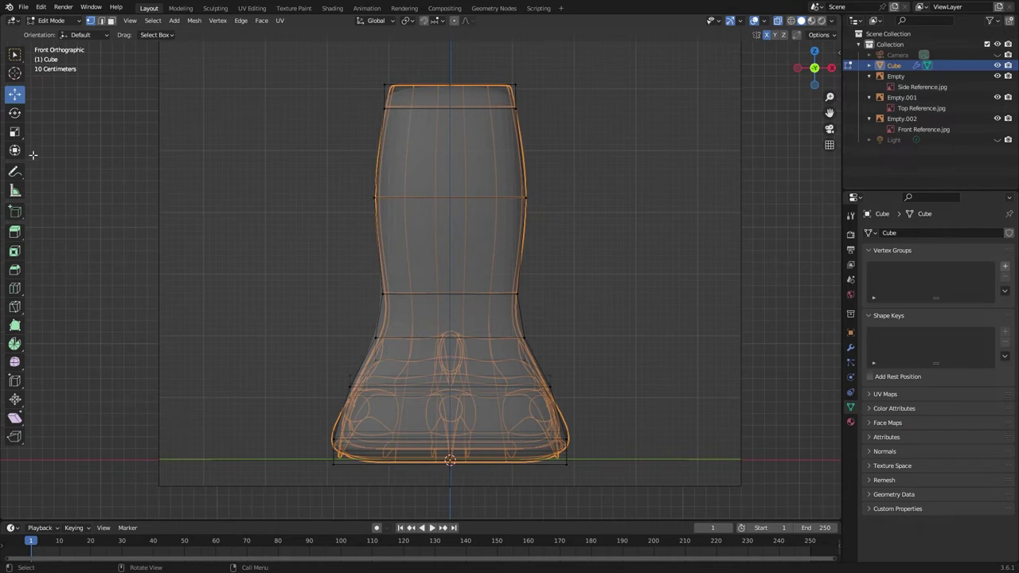
{"action": "left_click", "coordinate": [15, 290]}
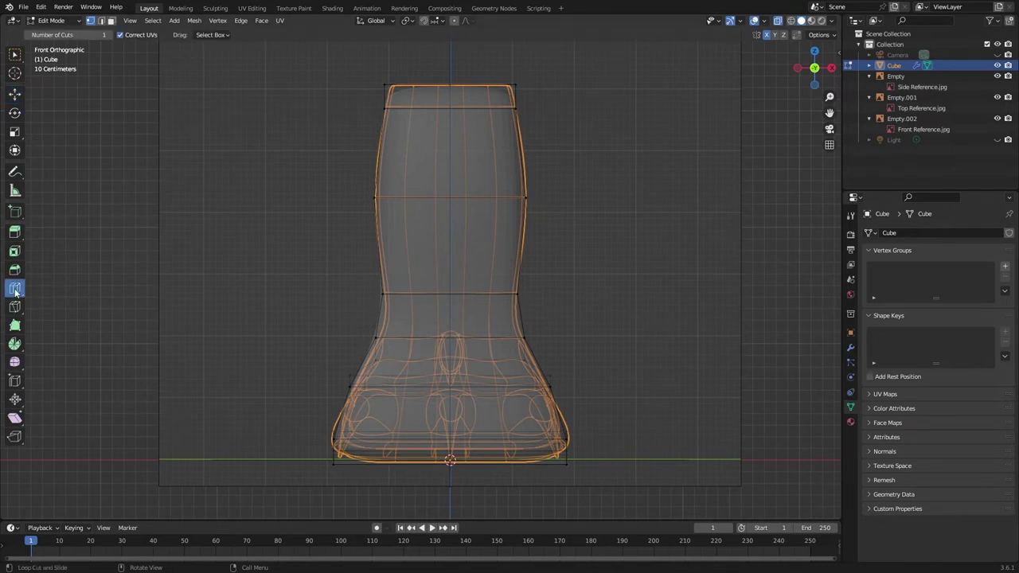
{"action": "left_click", "coordinate": [455, 199]}
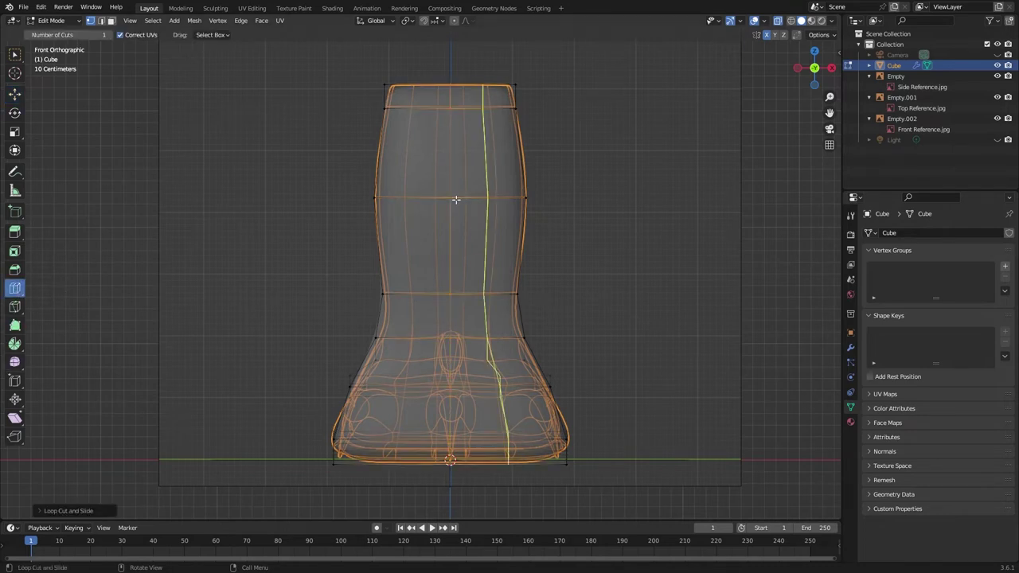
{"action": "left_click", "coordinate": [39, 511]}
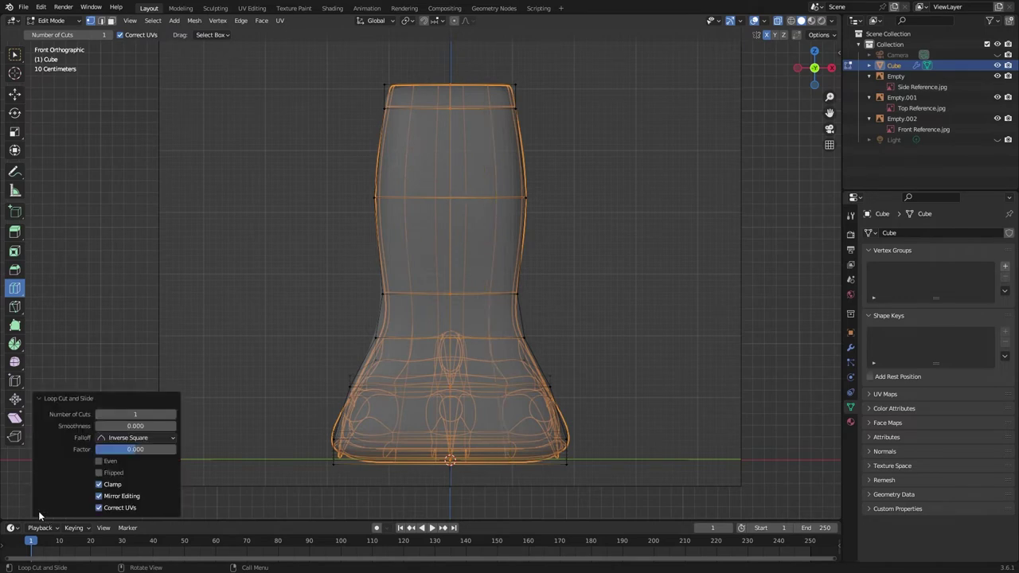
{"action": "left_click", "coordinate": [140, 414]}
{"action": "type", "text": "9"}
{"action": "key", "text": "Return"}
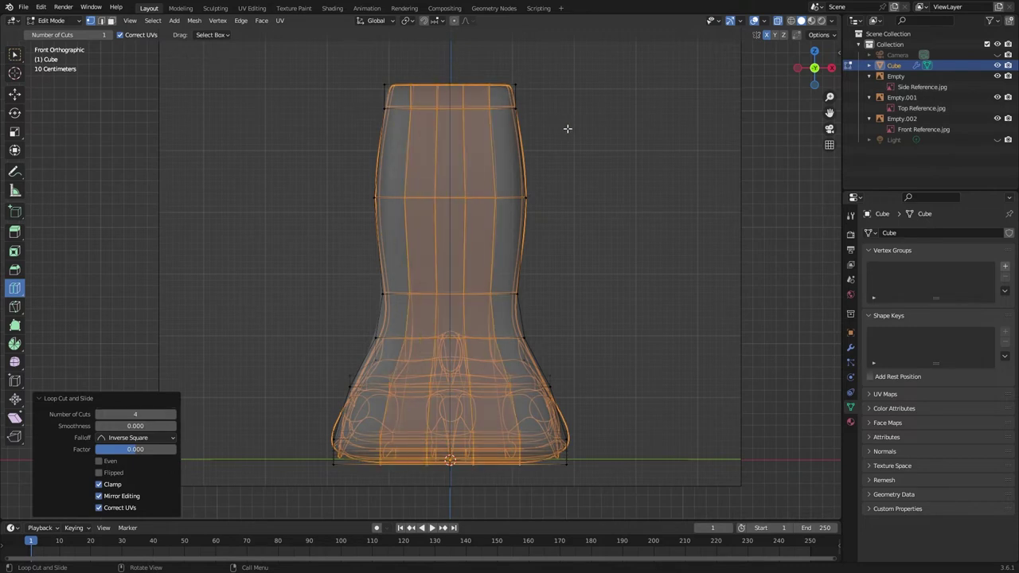
{"action": "left_click", "coordinate": [15, 53]}
{"action": "left_click", "coordinate": [628, 269]}
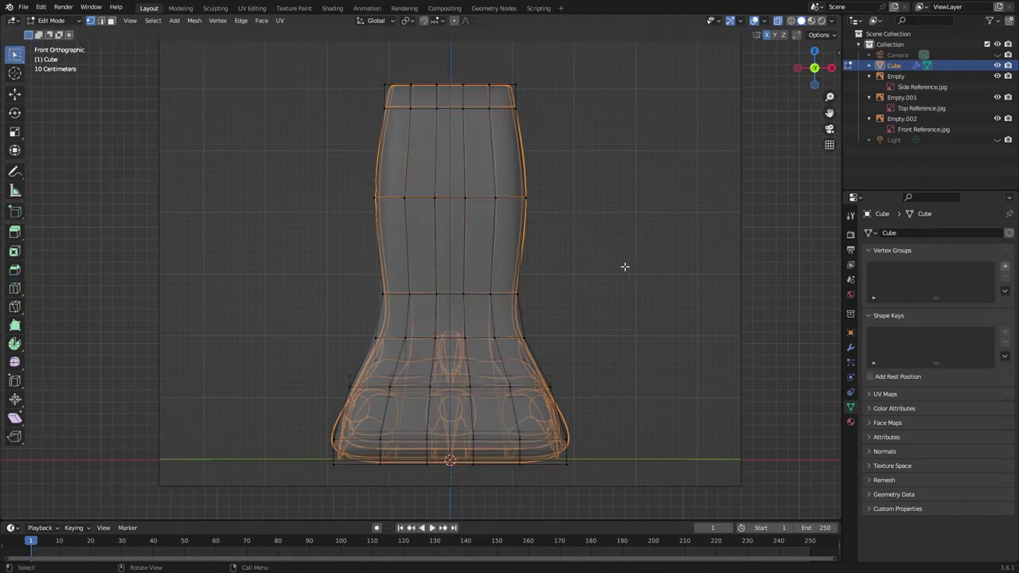
- Turn off X-ray and extrude the first, third and fifth faces of the foot's front end about 0.75 m along the side-reference claws
{"action": "middle_click_drag", "start_coordinate": [626, 268], "coordinate": [559, 347]}
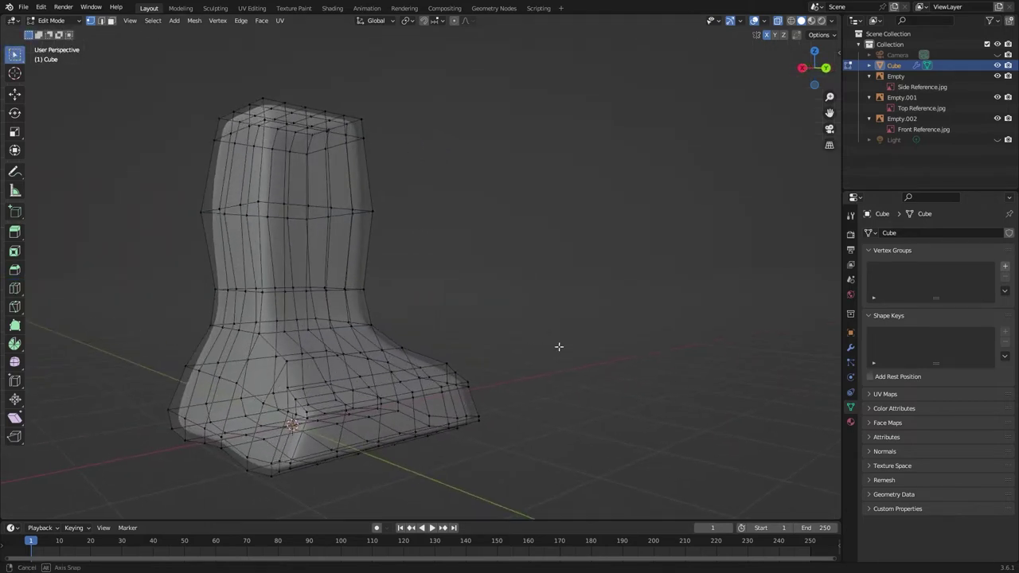
{"action": "key", "text": "alt+z"}
{"action": "key", "text": "3"}
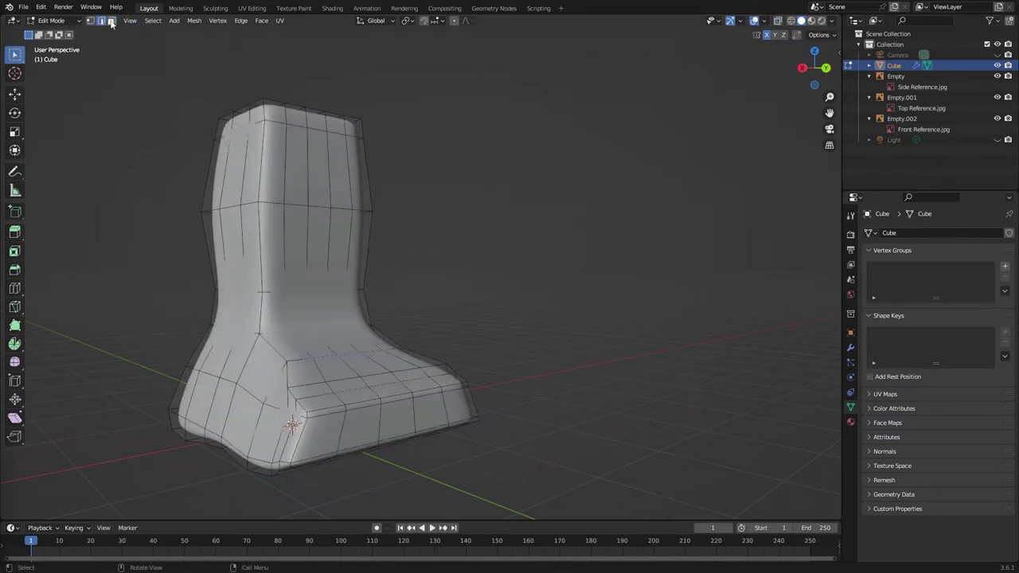
{"action": "left_click", "coordinate": [320, 430]}
{"action": "left_click", "coordinate": [398, 418], "text": "shift"}
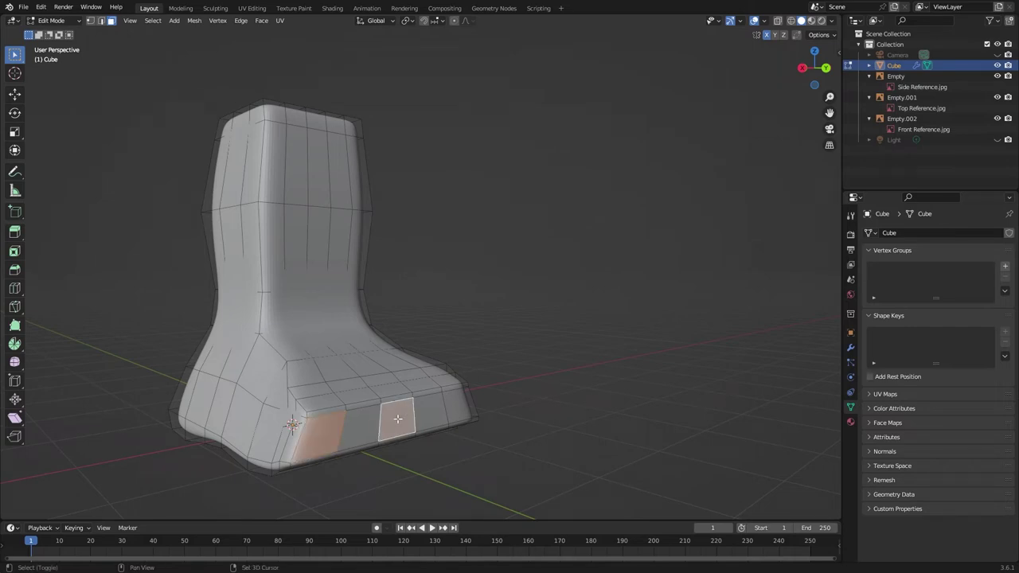
{"action": "left_click", "coordinate": [455, 404], "text": "shift"}
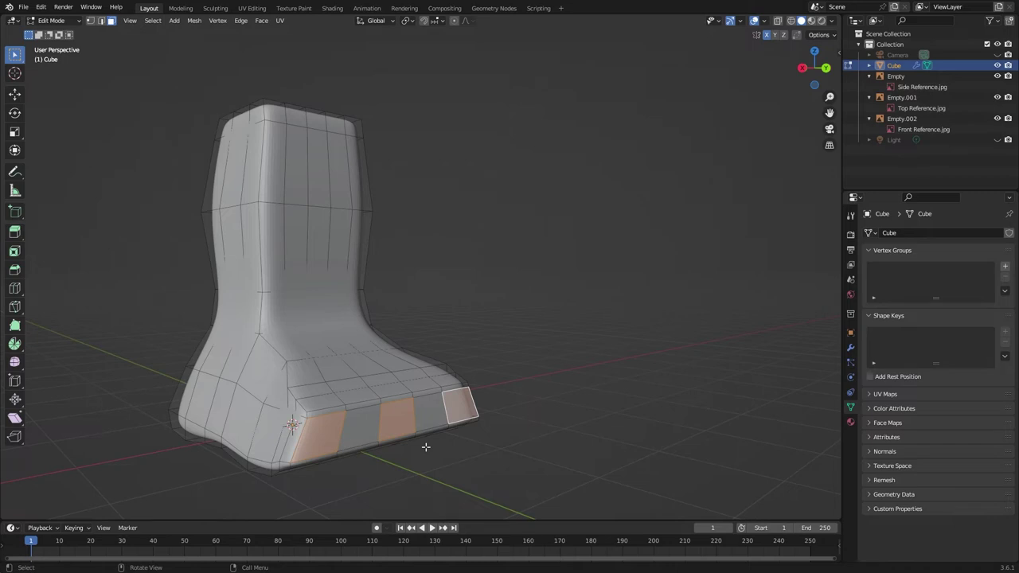
{"action": "key", "text": "KP_3"}
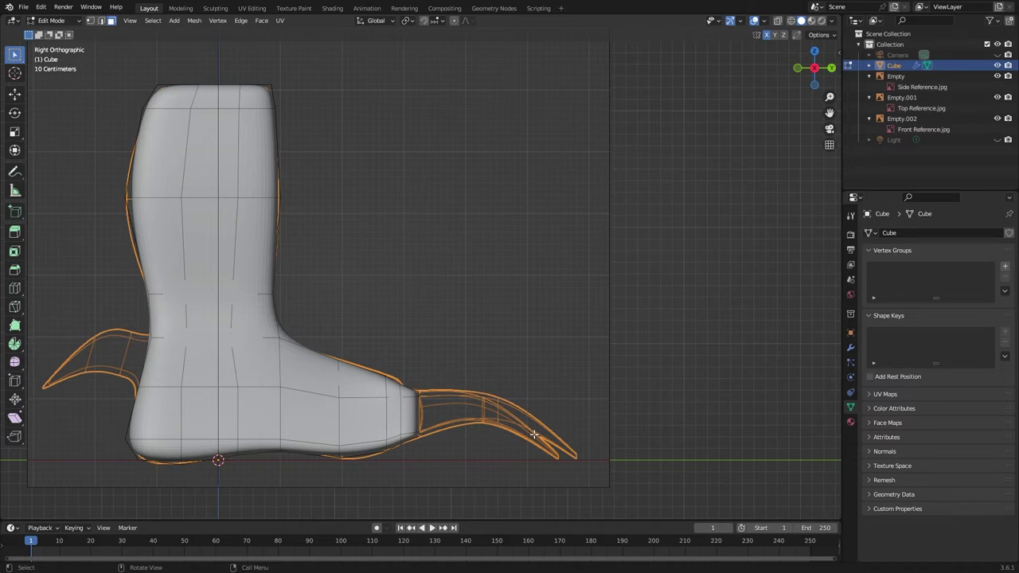
{"action": "left_click", "coordinate": [17, 232]}
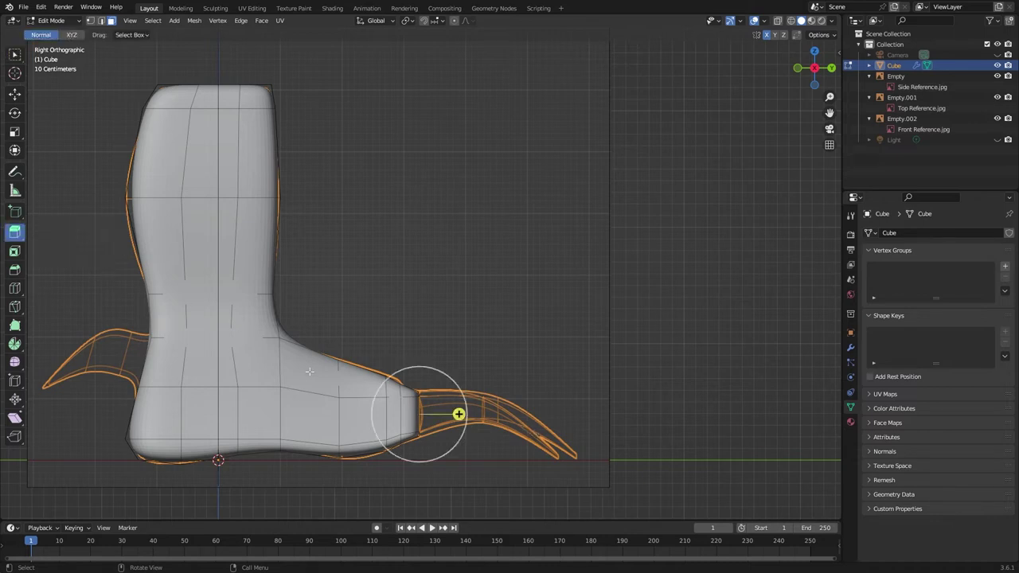
{"action": "left_click_drag", "start_coordinate": [459, 414], "coordinate": [627, 415]}
{"action": "middle_click_drag", "start_coordinate": [627, 416], "coordinate": [553, 350]}
{"action": "scroll", "coordinate": [552, 350], "scroll_direction": "down", "scroll_amount": 3}
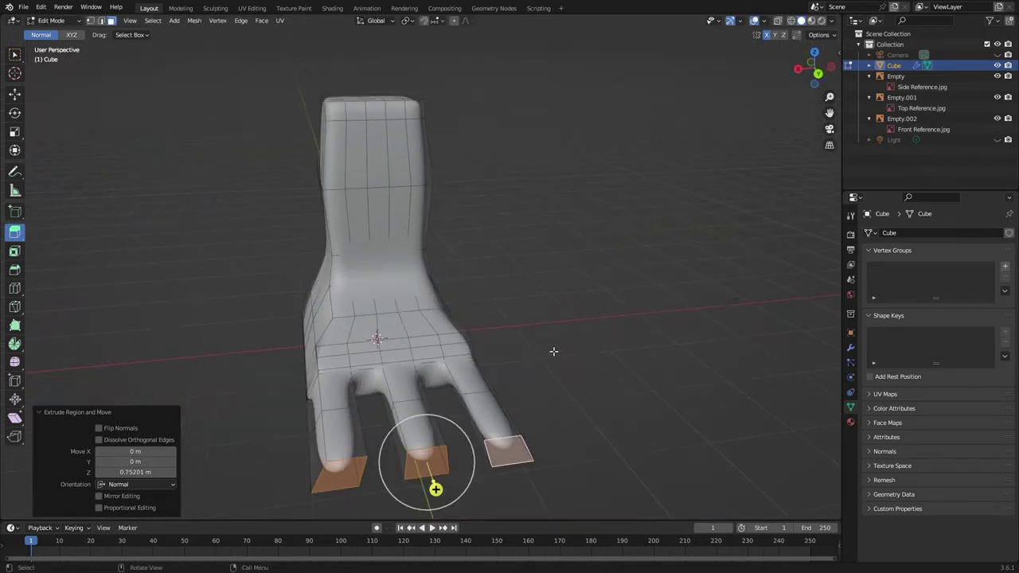
{"action": "key", "text": "alt+a"}
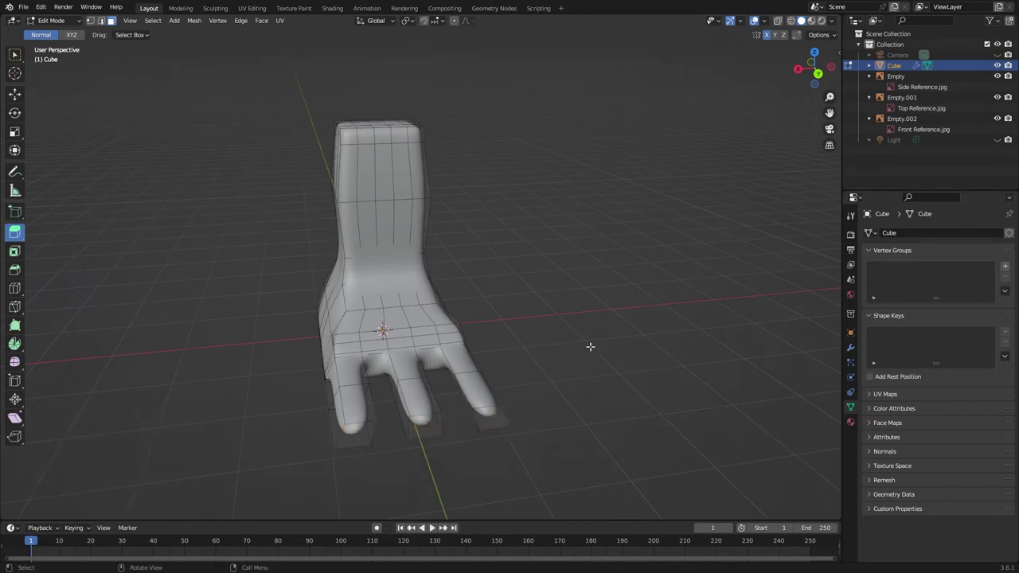
- Scale the end face of one outer claw to 0.01 with mirror editing, tapering both outer claws to points
{"action": "left_click", "coordinate": [353, 436]}
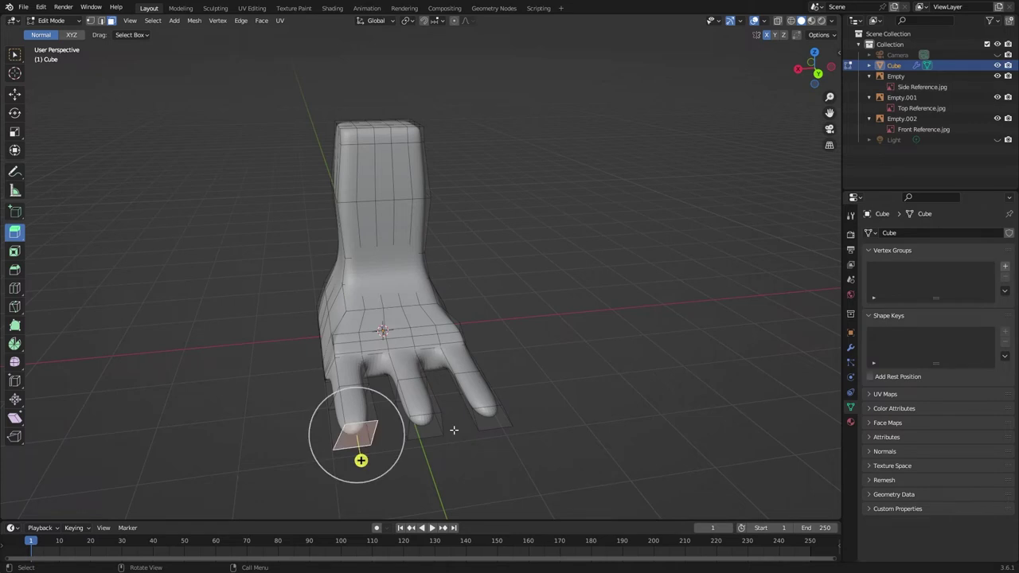
{"action": "type", "text": "s"}
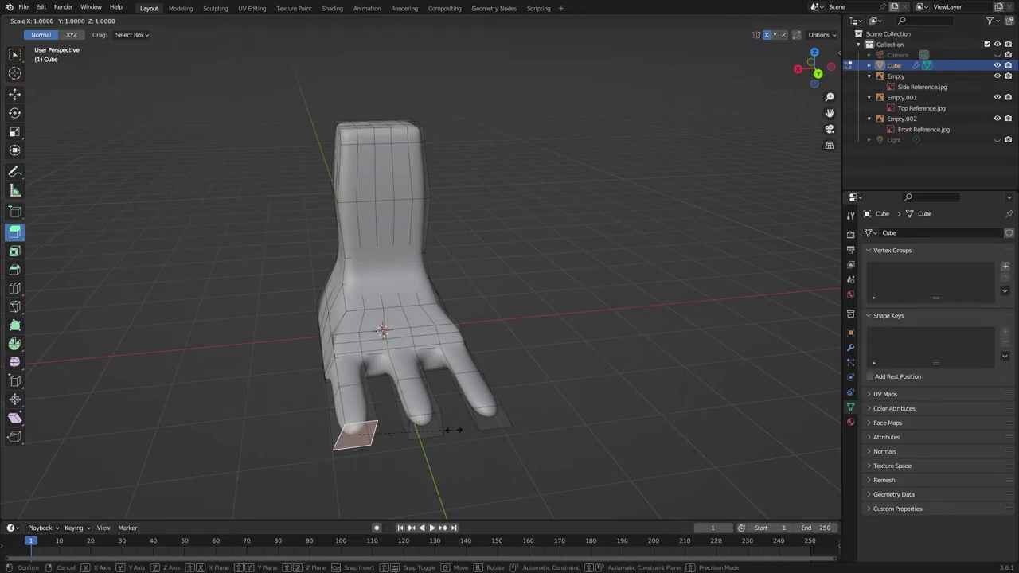
{"action": "type", "text": ".01"}
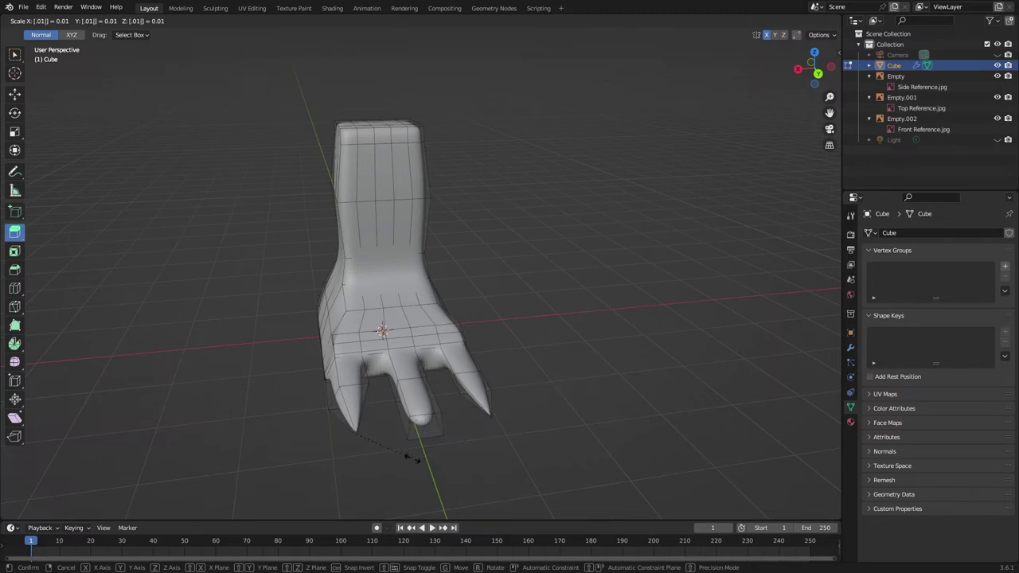
{"action": "left_click", "coordinate": [360, 460]}
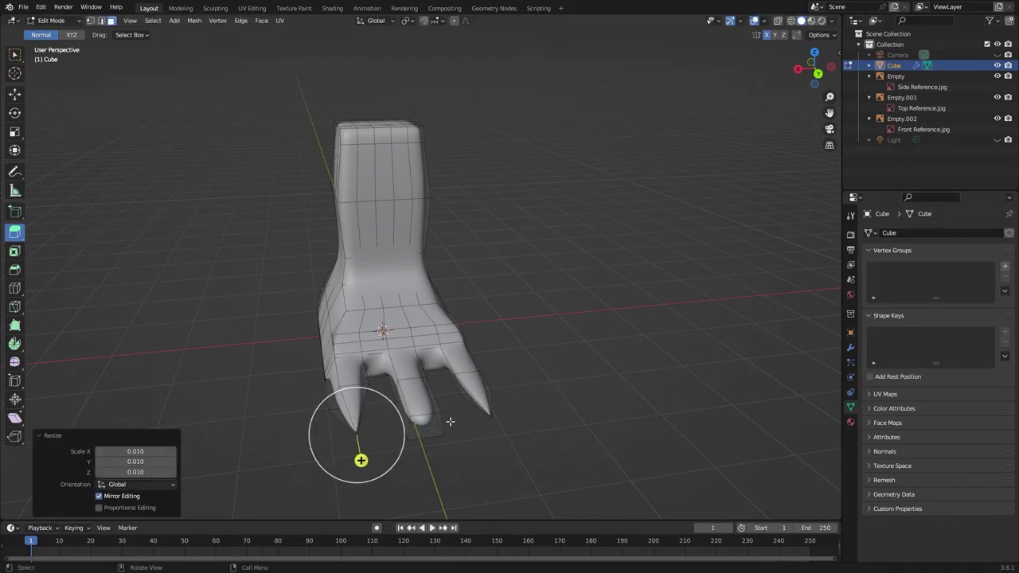
- Scale the end face of the middle claw to 0.01 to taper it to a point
{"action": "left_click", "coordinate": [426, 422]}
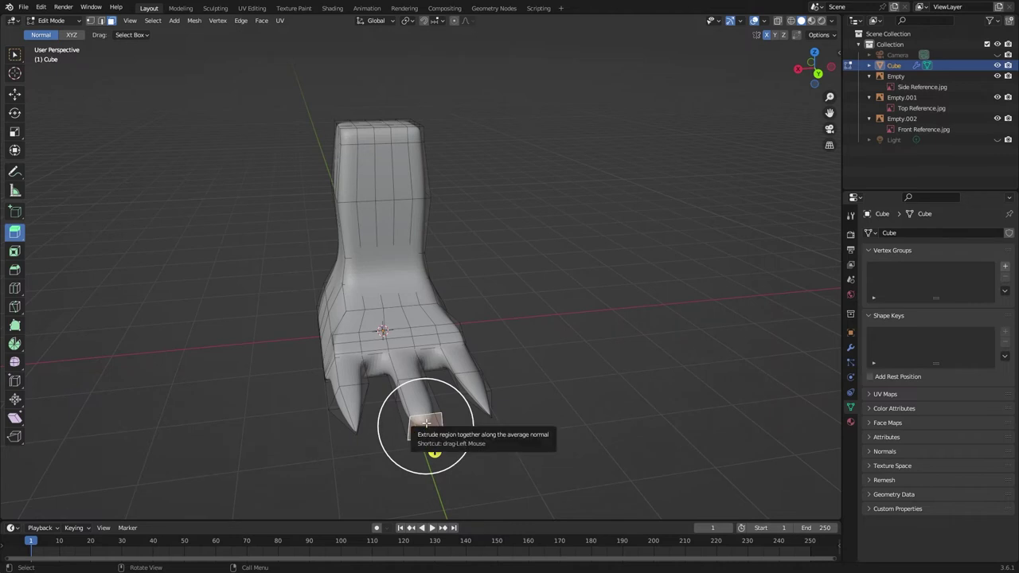
{"action": "type", "text": "es.01"}
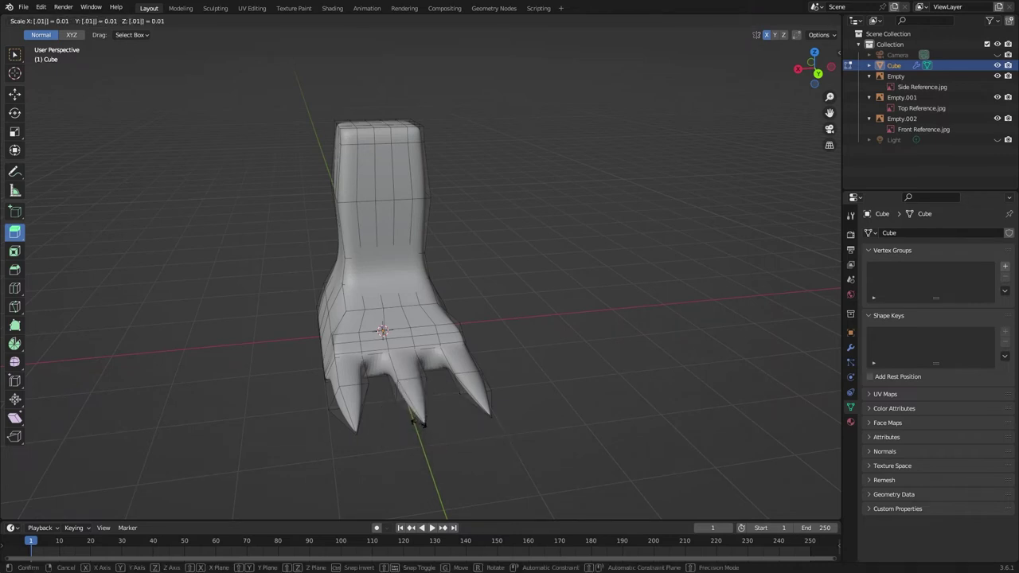
{"action": "left_click", "coordinate": [422, 425]}
- In top view with X-ray on, select one outer claw's vertices and rotate them outward to match the top reference, mirrored on the other side
{"action": "middle_click_drag", "start_coordinate": [432, 448], "coordinate": [406, 464]}
{"action": "key", "text": "KP_7"}
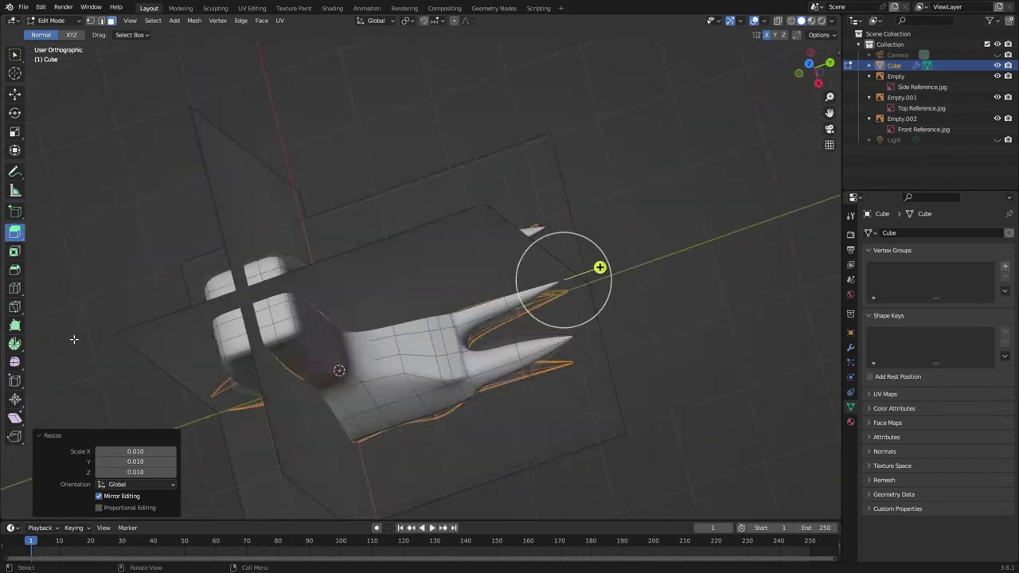
{"action": "key", "text": "shift+space"}
{"action": "key", "text": "r"}
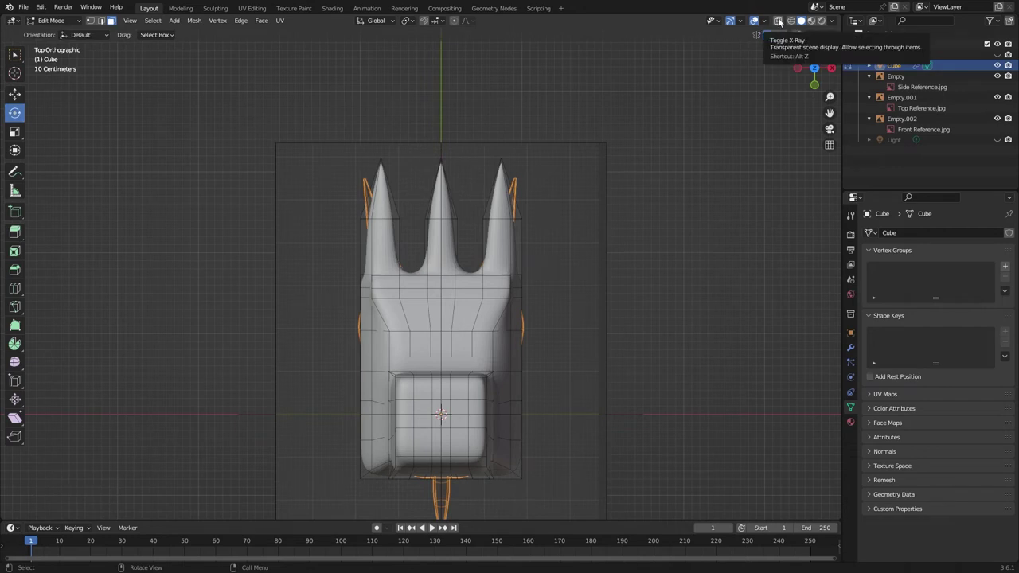
{"action": "left_click", "coordinate": [780, 20]}
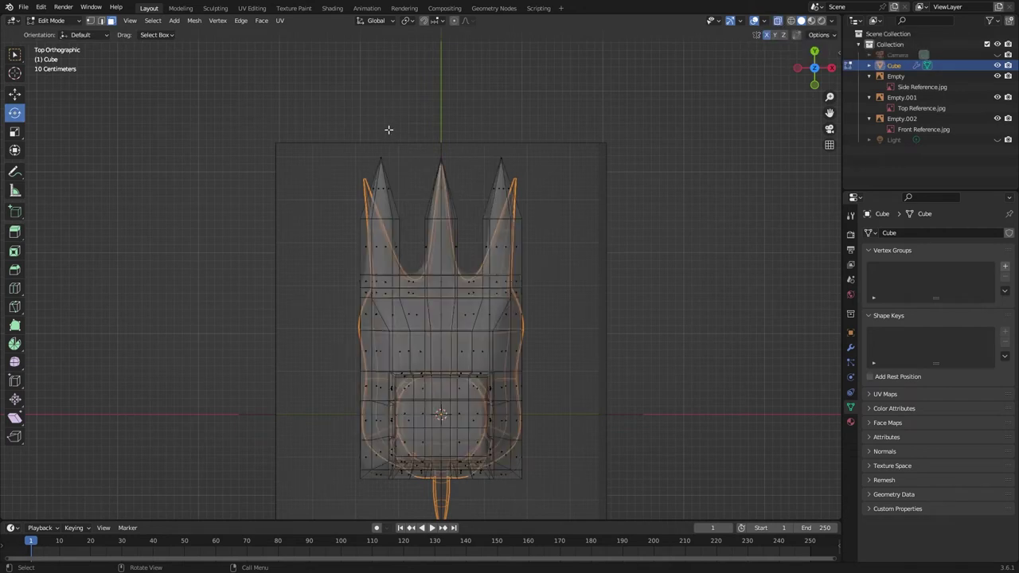
{"action": "left_click", "coordinate": [90, 21]}
{"action": "left_click_drag", "start_coordinate": [310, 110], "coordinate": [405, 280]}
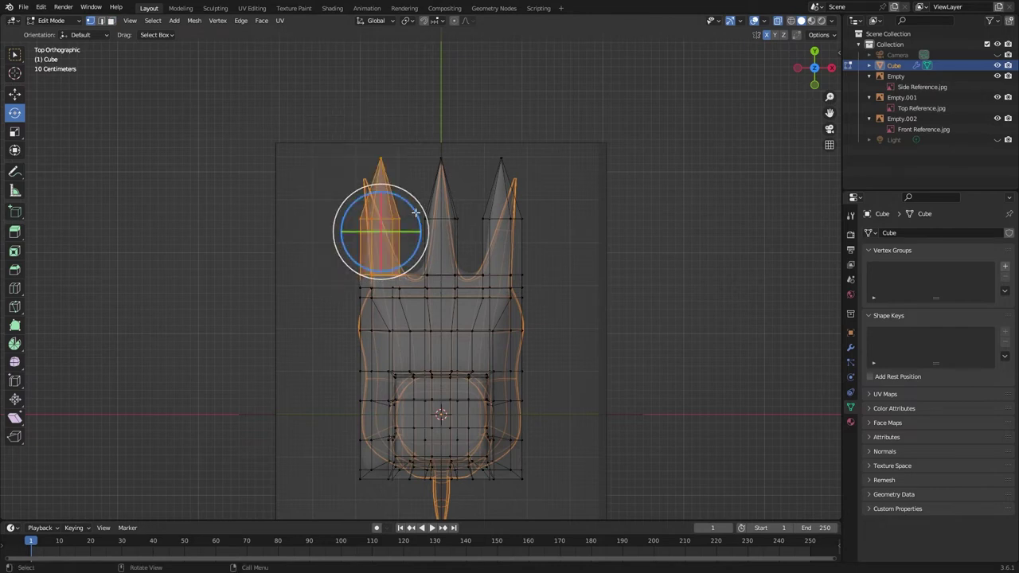
{"action": "left_click_drag", "start_coordinate": [416, 212], "coordinate": [411, 193]}
- Narrow the outer claws' mid-length vertices along X by scaling, then select the mid-length vertices of the middle claw
{"action": "left_click_drag", "start_coordinate": [469, 203], "coordinate": [534, 240]}
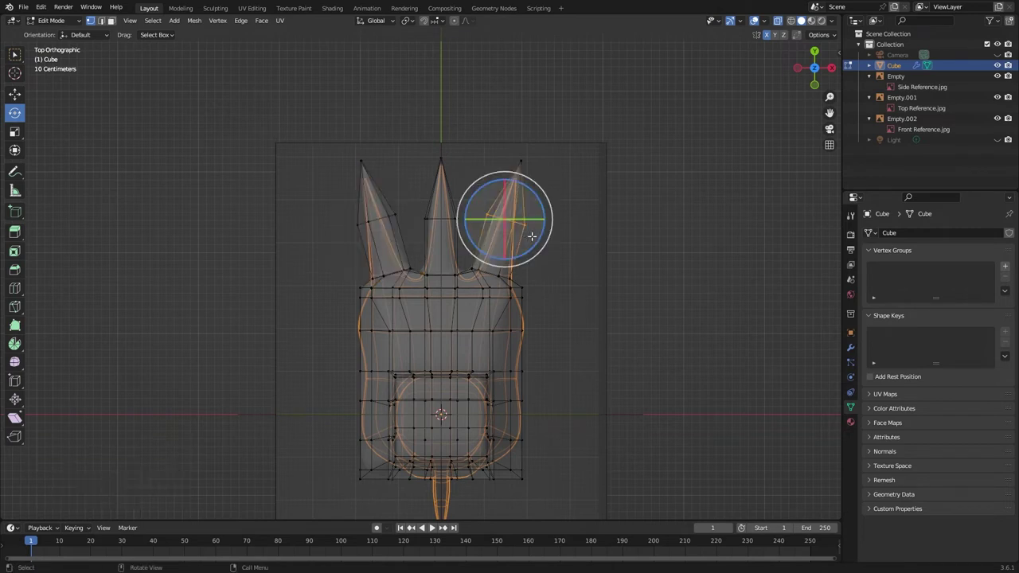
{"action": "left_click", "coordinate": [14, 131]}
{"action": "left_click_drag", "start_coordinate": [546, 219], "coordinate": [529, 218]}
{"action": "left_click_drag", "start_coordinate": [414, 206], "coordinate": [470, 218]}
- In right side view, select the tip vertices of all three claws and lower them about 0.377 m along Z to the reference tips
{"action": "middle_click_drag", "start_coordinate": [676, 230], "coordinate": [556, 118]}
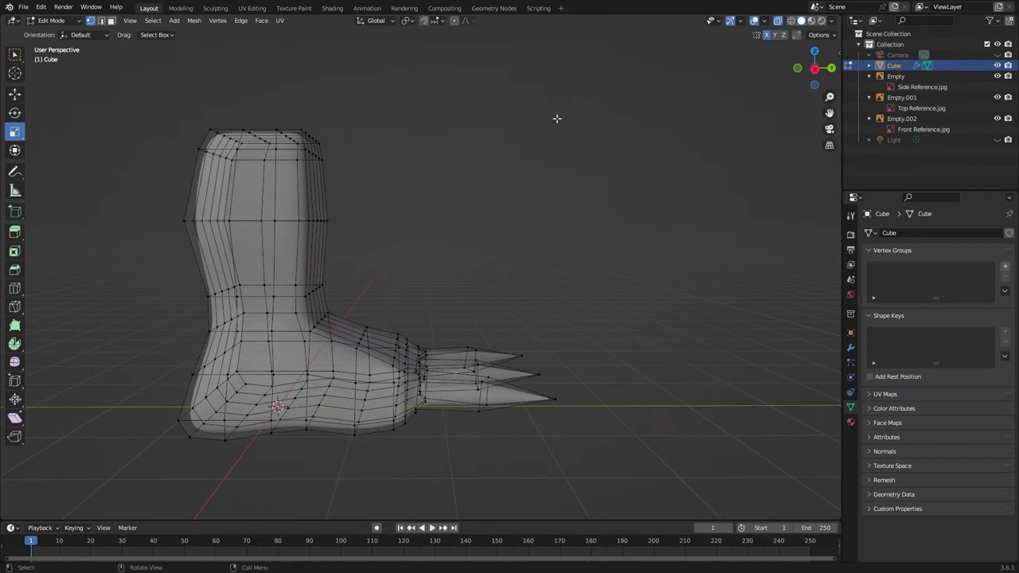
{"action": "key", "text": "KP_3"}
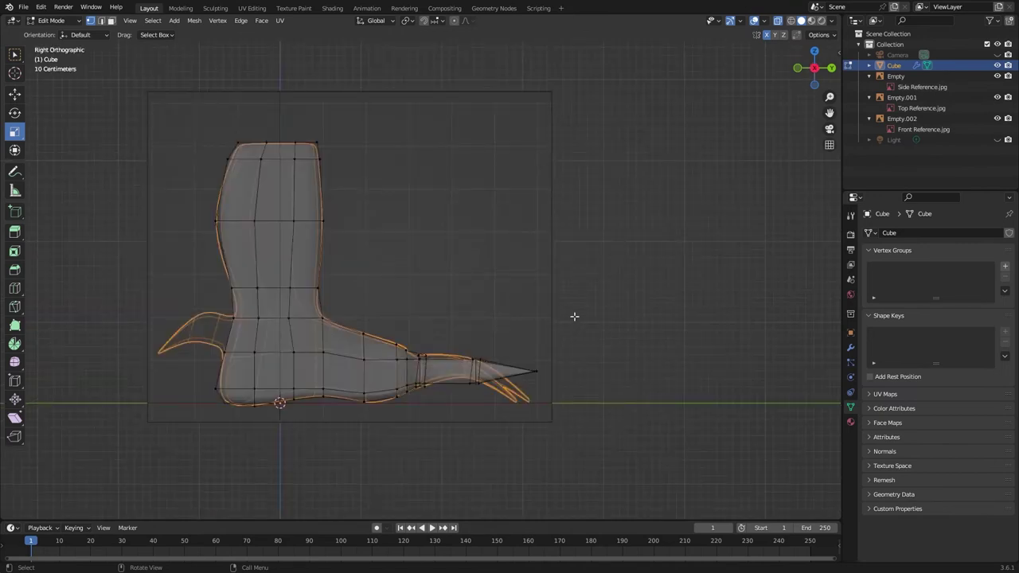
{"action": "scroll", "coordinate": [597, 388], "scroll_direction": "up", "scroll_amount": 5}
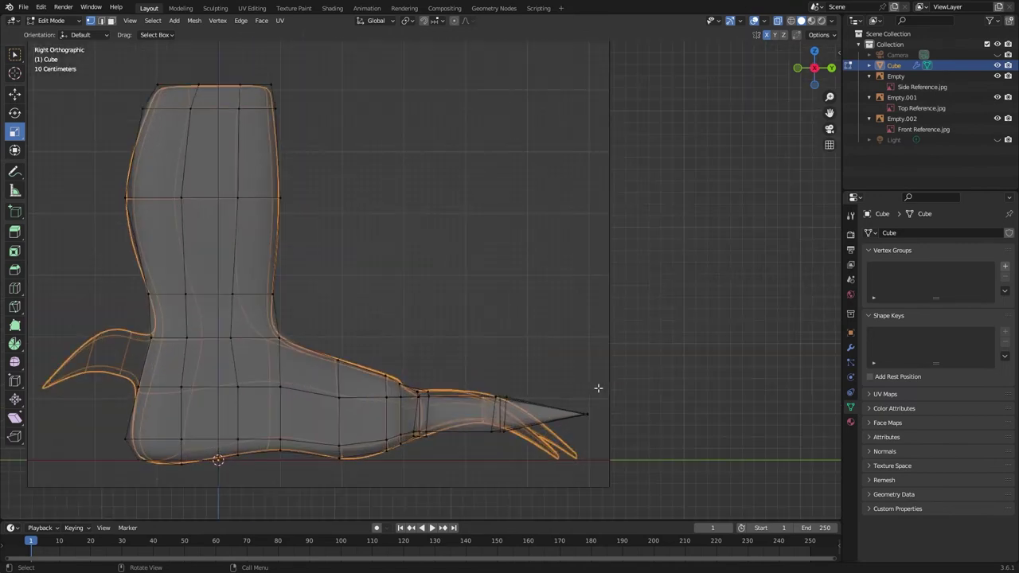
{"action": "middle_click_drag", "start_coordinate": [597, 388], "coordinate": [475, 125], "text": "shift"}
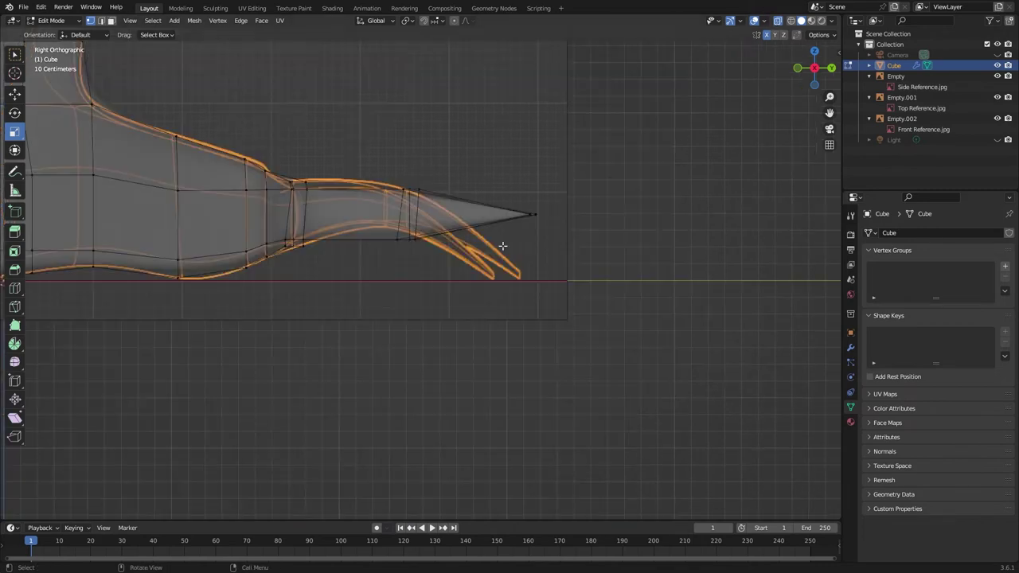
{"action": "left_click_drag", "start_coordinate": [475, 141], "coordinate": [568, 262]}
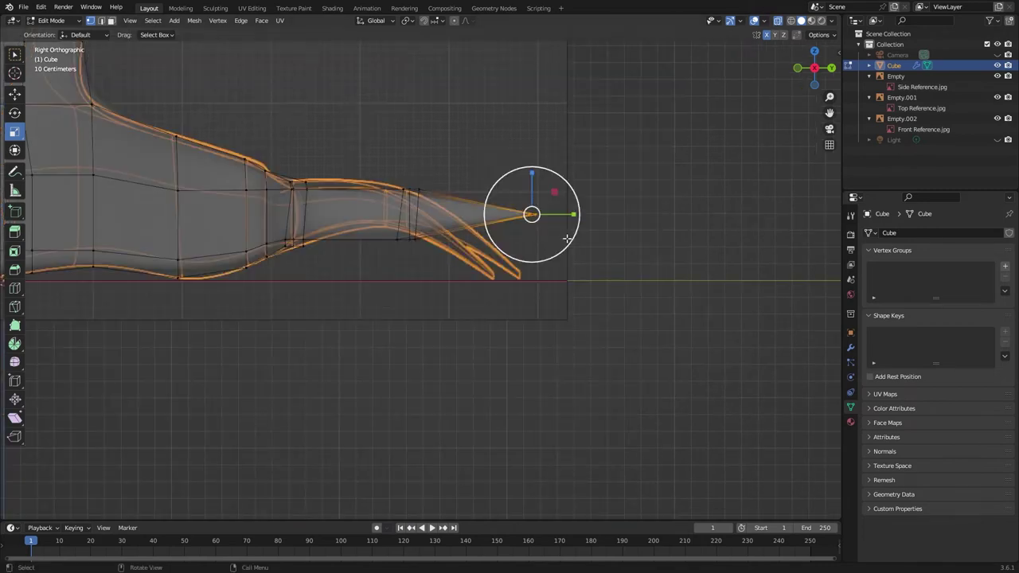
{"action": "left_click", "coordinate": [15, 94]}
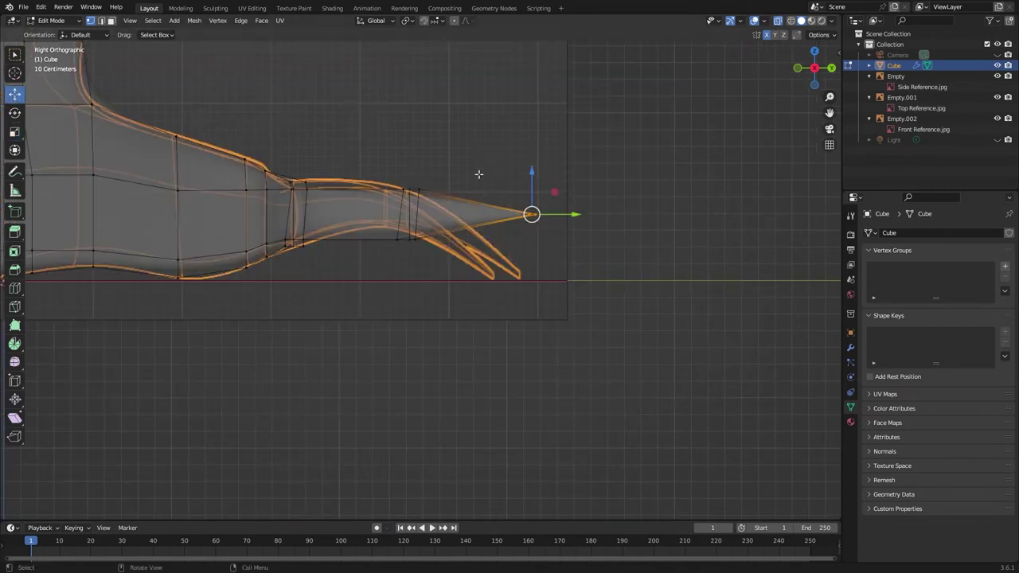
{"action": "left_click_drag", "start_coordinate": [531, 172], "coordinate": [542, 236]}
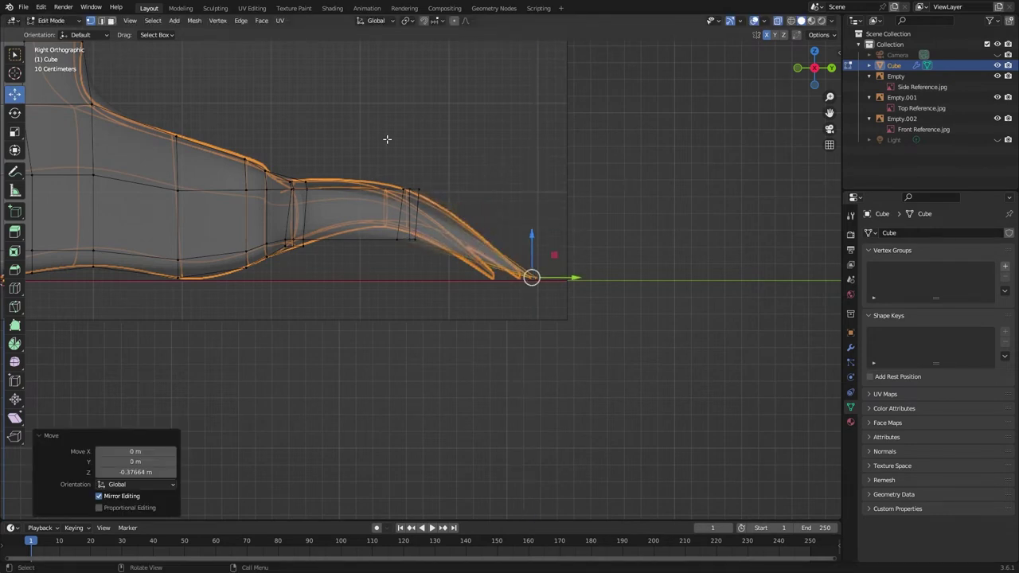
- Move the mid-length vertices of all claws about -0.104 m along Y and 0.123 m up along Z to arch the claws
{"action": "left_click_drag", "start_coordinate": [360, 126], "coordinate": [438, 276]}
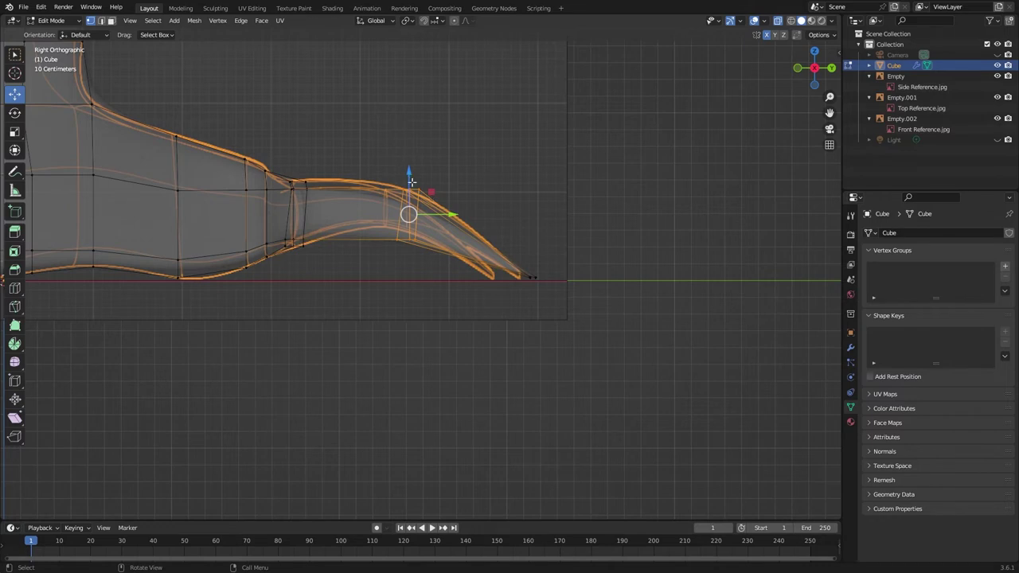
{"action": "left_click_drag", "start_coordinate": [451, 215], "coordinate": [431, 213]}
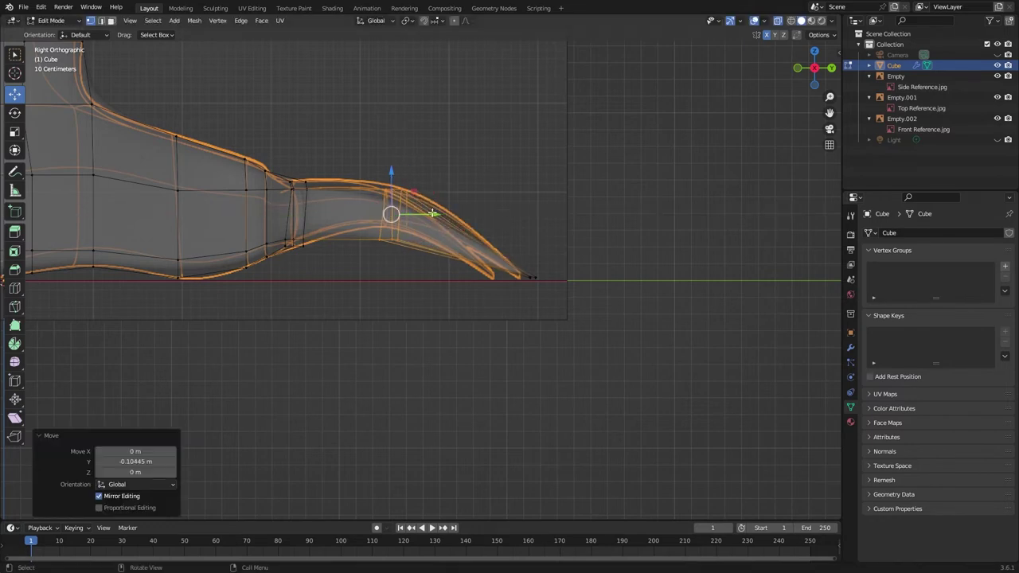
{"action": "left_click_drag", "start_coordinate": [392, 170], "coordinate": [393, 147]}
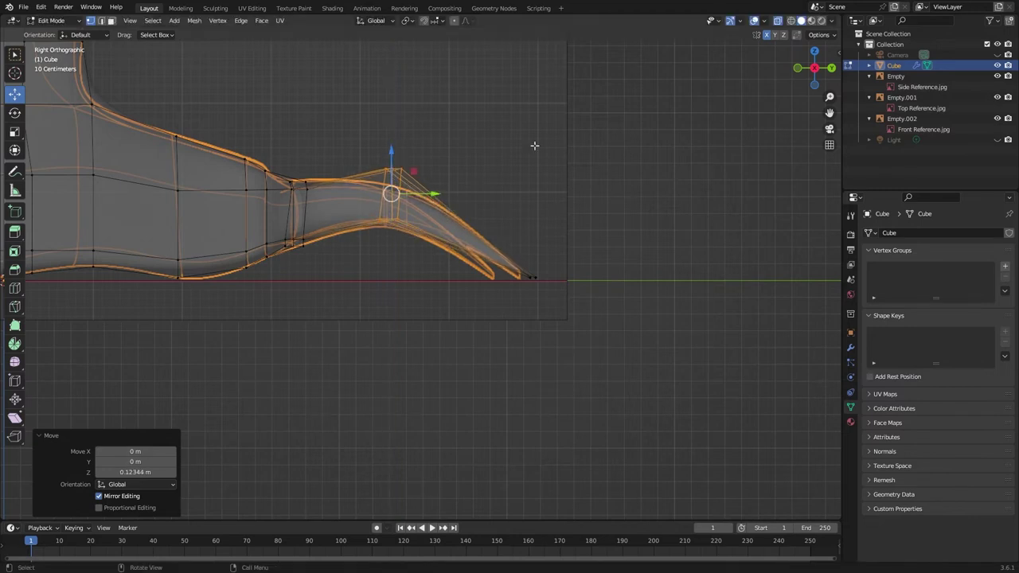
- Turn off X-ray and open the modifier settings of the claw foot
{"action": "middle_click_drag", "start_coordinate": [705, 168], "coordinate": [589, 208]}
{"action": "left_click", "coordinate": [14, 130]}
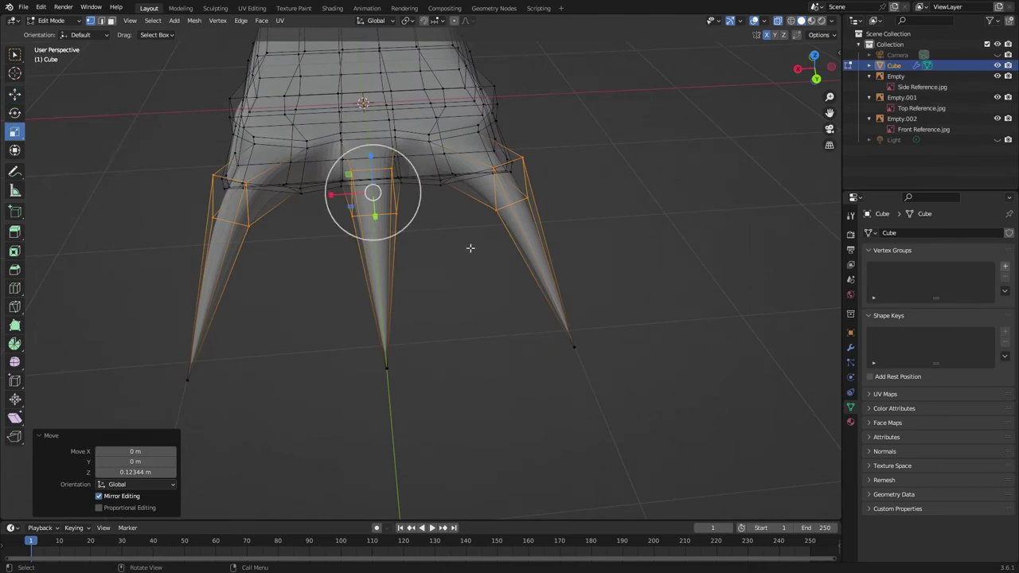
{"action": "left_click", "coordinate": [779, 21]}
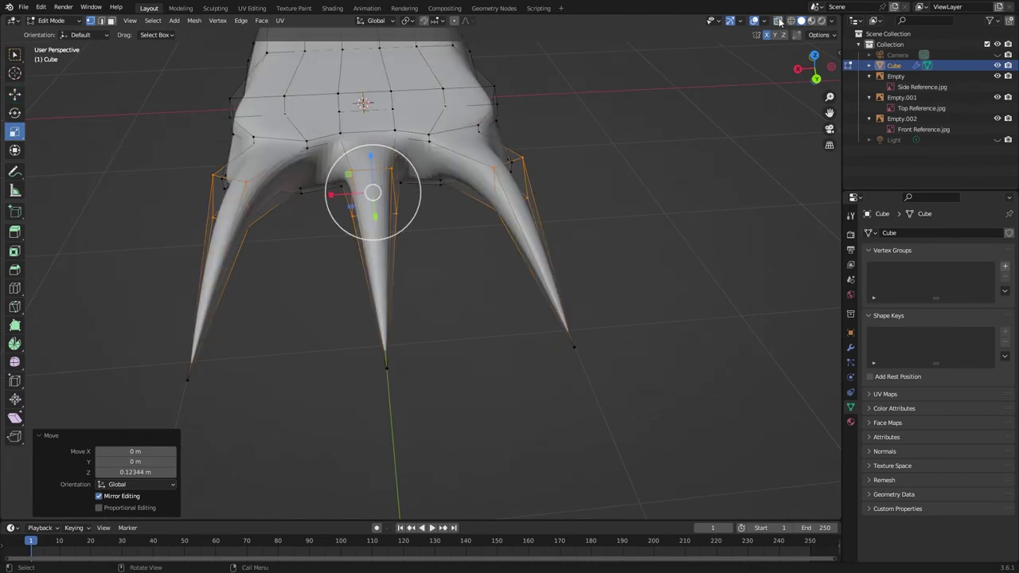
{"action": "left_click", "coordinate": [850, 348]}
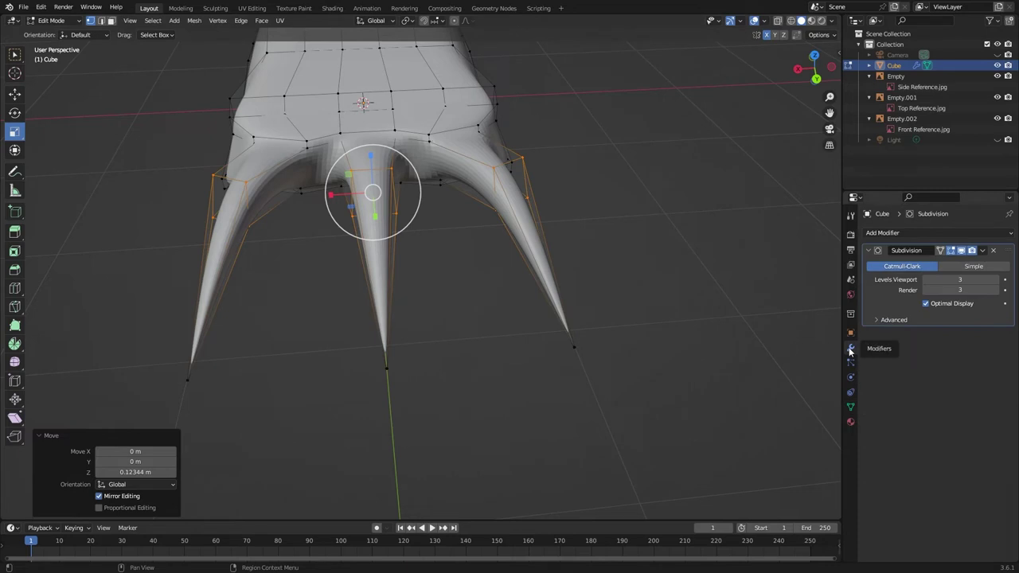
- Toggle the Subdivision modifier's viewport and Edit Mode display off and back on to compare the mesh
{"action": "left_click", "coordinate": [963, 251]}
{"action": "left_click", "coordinate": [965, 251]}
{"action": "left_click", "coordinate": [954, 251]}
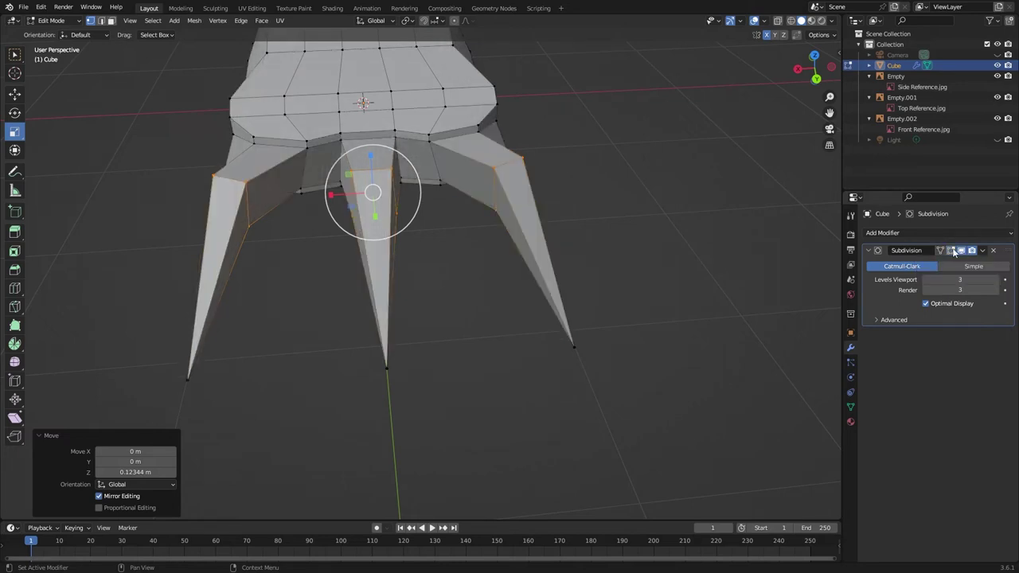
{"action": "left_click", "coordinate": [954, 251]}
{"action": "left_click", "coordinate": [954, 252]}
{"action": "left_click", "coordinate": [954, 252]}
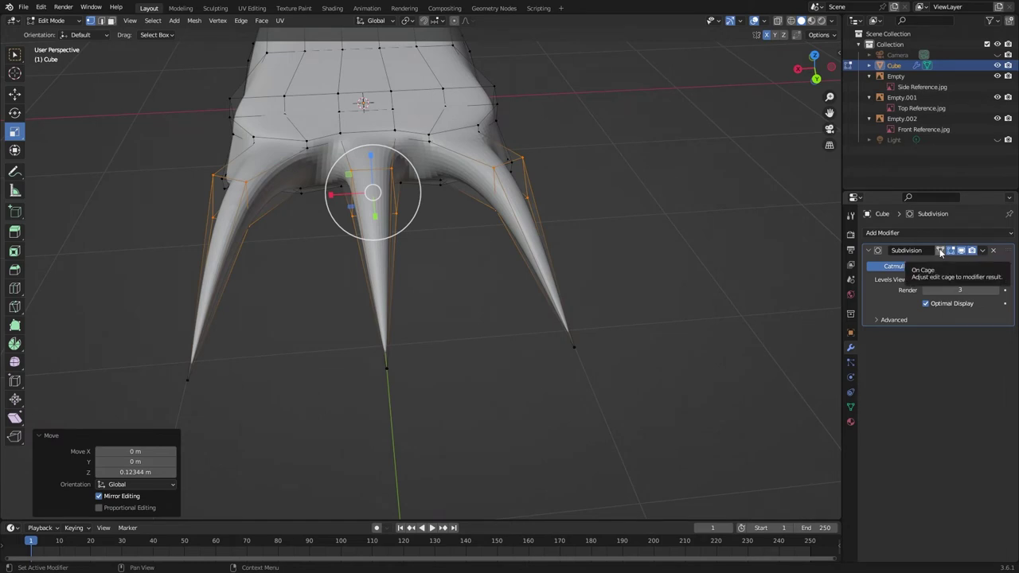
- Enable On Cage for the Subdivision modifier, then switch to face selection and inspect the smoothed foot and claws
{"action": "left_click", "coordinate": [940, 251]}
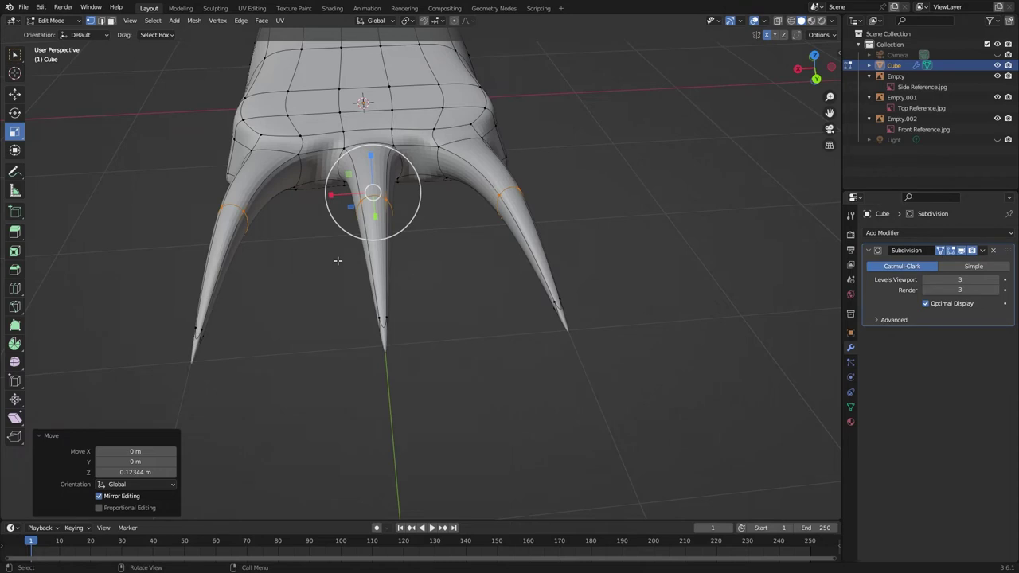
{"action": "left_click", "coordinate": [112, 21]}
{"action": "middle_click_drag", "start_coordinate": [477, 239], "coordinate": [424, 264]}
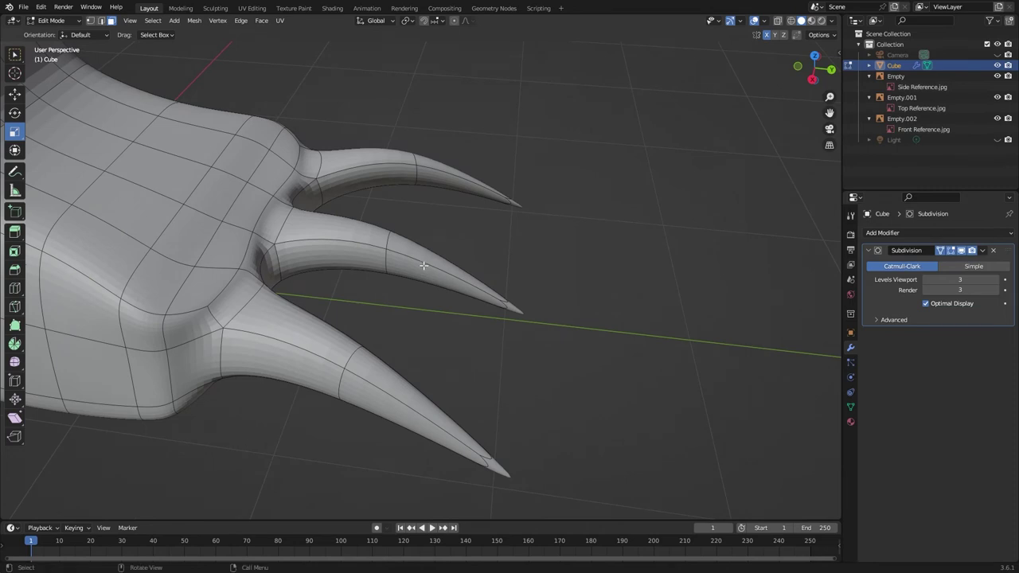
{"action": "scroll", "coordinate": [424, 265], "scroll_direction": "down", "scroll_amount": 4}
{"action": "middle_click_drag", "start_coordinate": [609, 263], "coordinate": [665, 250]}
{"action": "mouse_move", "coordinate": [387, 178]}
{"action": "middle_mouse_down"}
{"action": "mouse_move", "coordinate": [379, 241]}
{"action": "mouse_move", "coordinate": [400, 241]}
{"action": "mouse_move", "coordinate": [392, 195]}
{"action": "middle_mouse_up"}
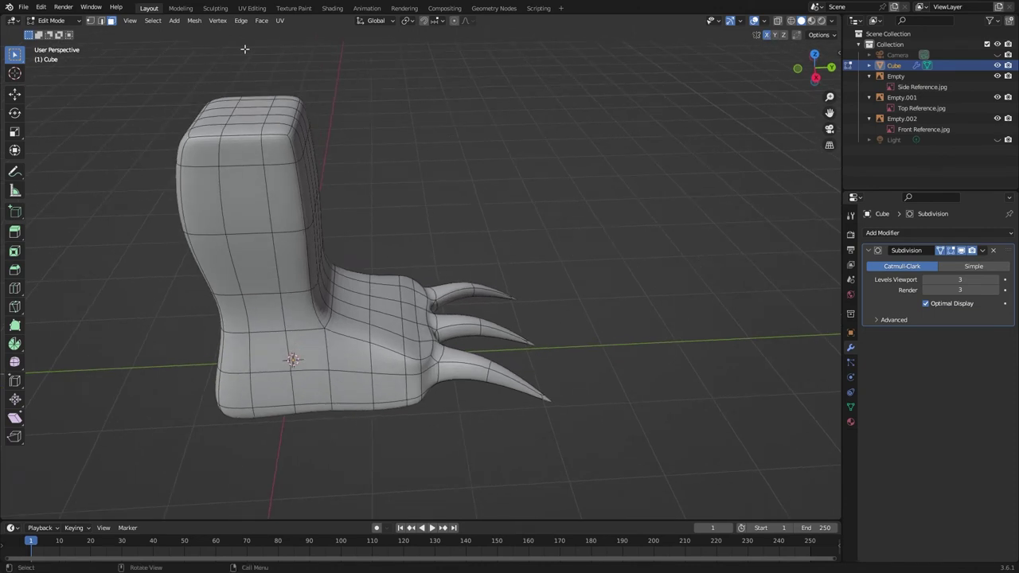
- Select the front corner edge path of the leg from its top to the ankle and move it about -0.189 m along Y
{"action": "left_click", "coordinate": [102, 21]}
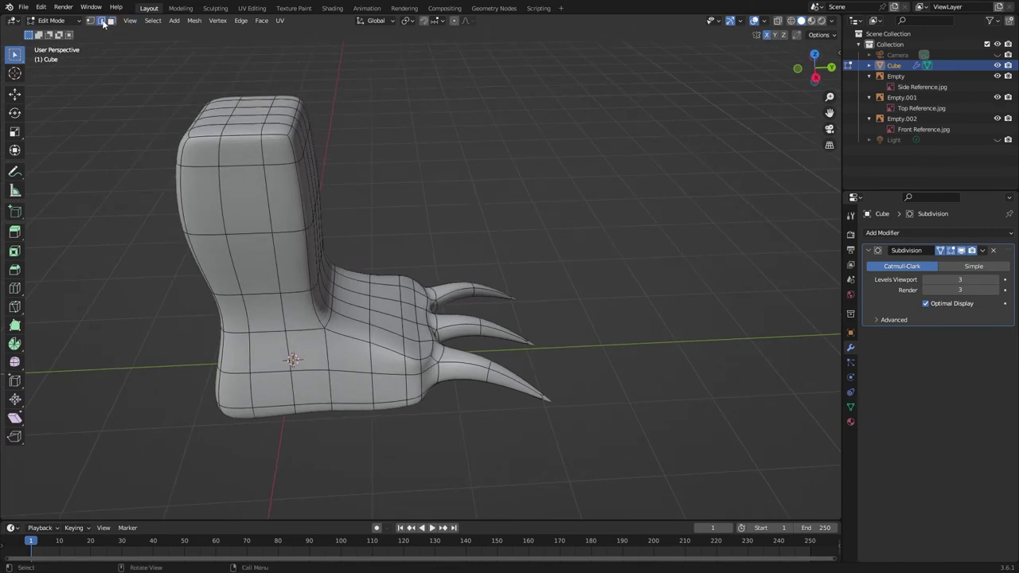
{"action": "left_click", "coordinate": [291, 145]}
{"action": "left_click", "coordinate": [313, 312], "text": "ctrl"}
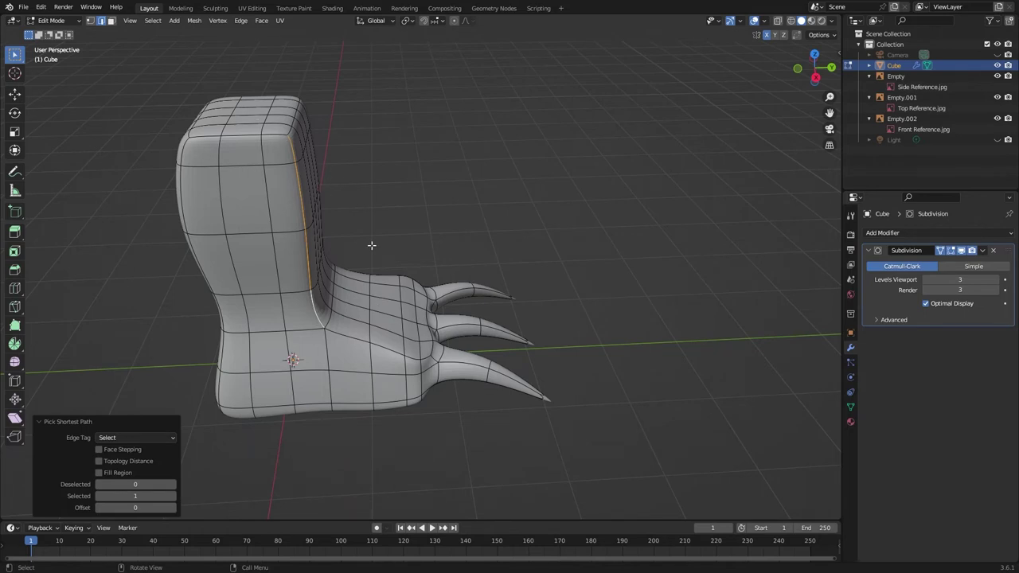
{"action": "left_click", "coordinate": [15, 94]}
{"action": "mouse_move", "coordinate": [341, 239]}
{"action": "left_mouse_down"}
{"action": "mouse_move", "coordinate": [327, 243]}
{"action": "mouse_move", "coordinate": [333, 252]}
{"action": "left_mouse_up"}
- Select the rear corner edge path from the leg's top down to the heel and move it about 0.3 m along Y
{"action": "middle_click_drag", "start_coordinate": [332, 252], "coordinate": [265, 131]}
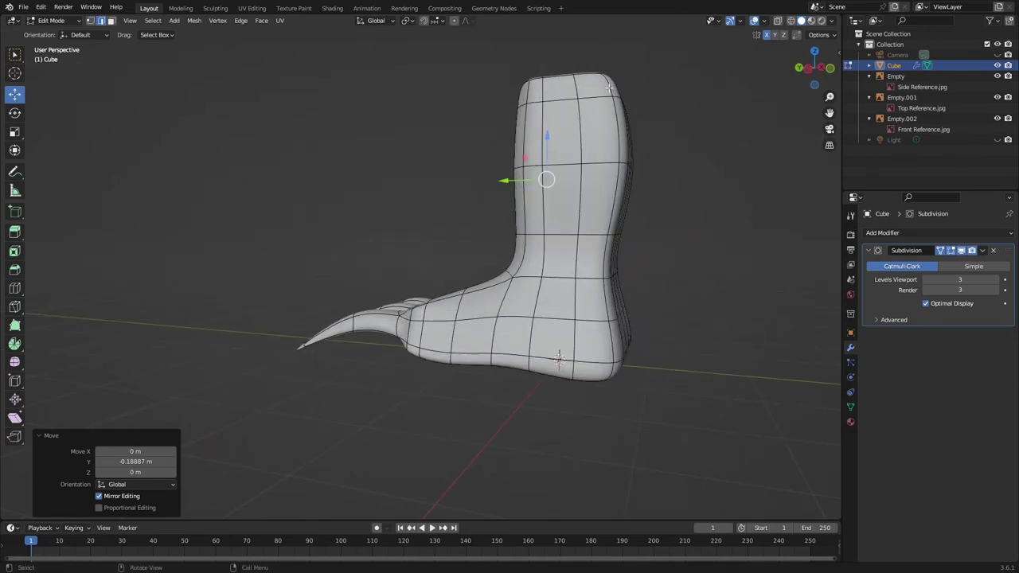
{"action": "left_click", "coordinate": [610, 78]}
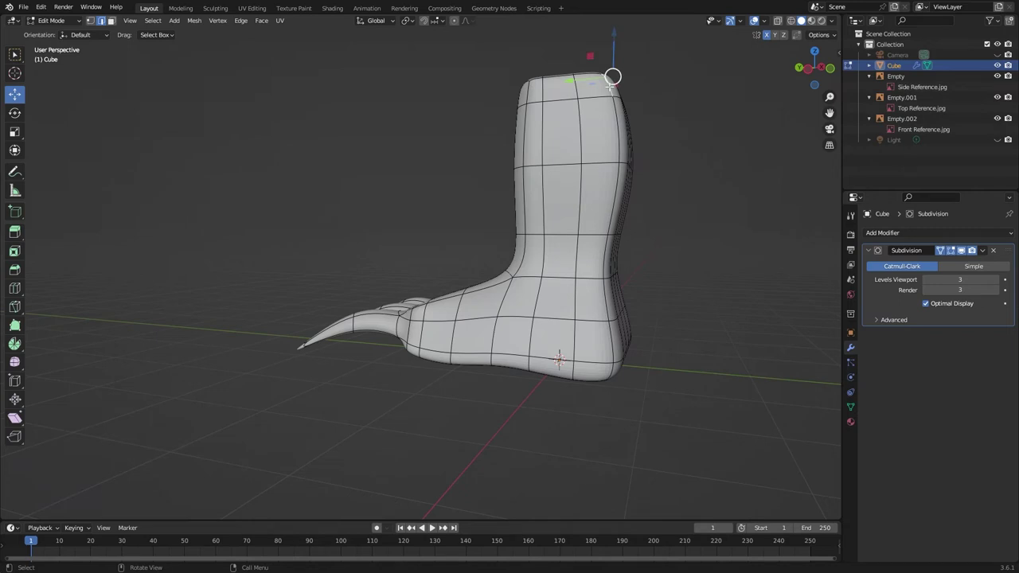
{"action": "left_click", "coordinate": [611, 370], "text": "ctrl"}
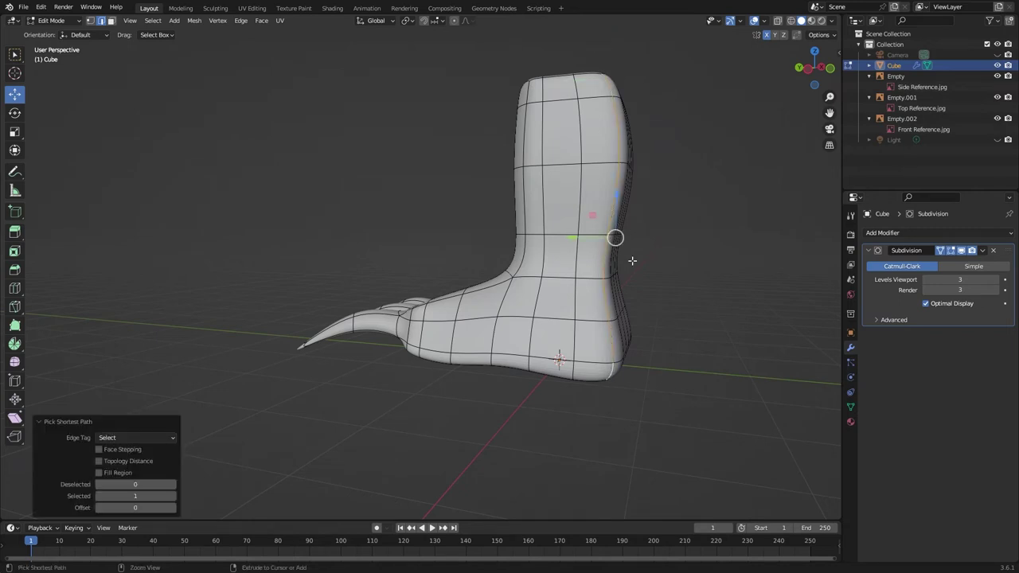
{"action": "mouse_move", "coordinate": [632, 261]}
{"action": "middle_mouse_down"}
{"action": "mouse_move", "coordinate": [683, 235]}
{"action": "mouse_move", "coordinate": [673, 217]}
{"action": "mouse_move", "coordinate": [623, 292]}
{"action": "mouse_move", "coordinate": [657, 263]}
{"action": "mouse_move", "coordinate": [647, 253]}
{"action": "mouse_move", "coordinate": [632, 262]}
{"action": "middle_mouse_up"}
{"action": "left_click_drag", "start_coordinate": [558, 320], "coordinate": [534, 297]}
- Select the vertical edge loop just in front of the rear corner and move it about 0.087 m along Y
{"action": "middle_click_drag", "start_coordinate": [534, 297], "coordinate": [578, 139]}
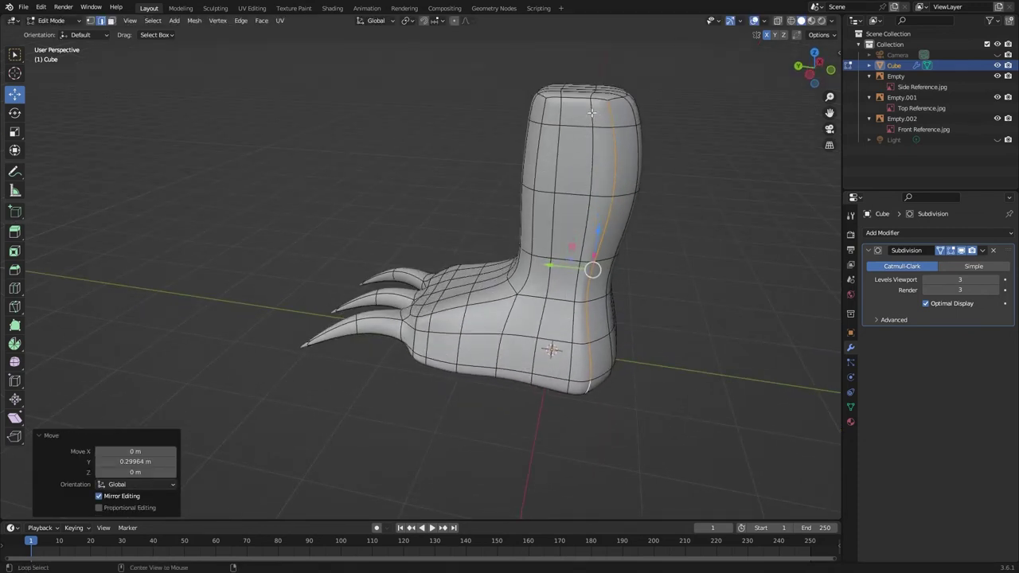
{"action": "left_click", "coordinate": [590, 112], "text": "alt"}
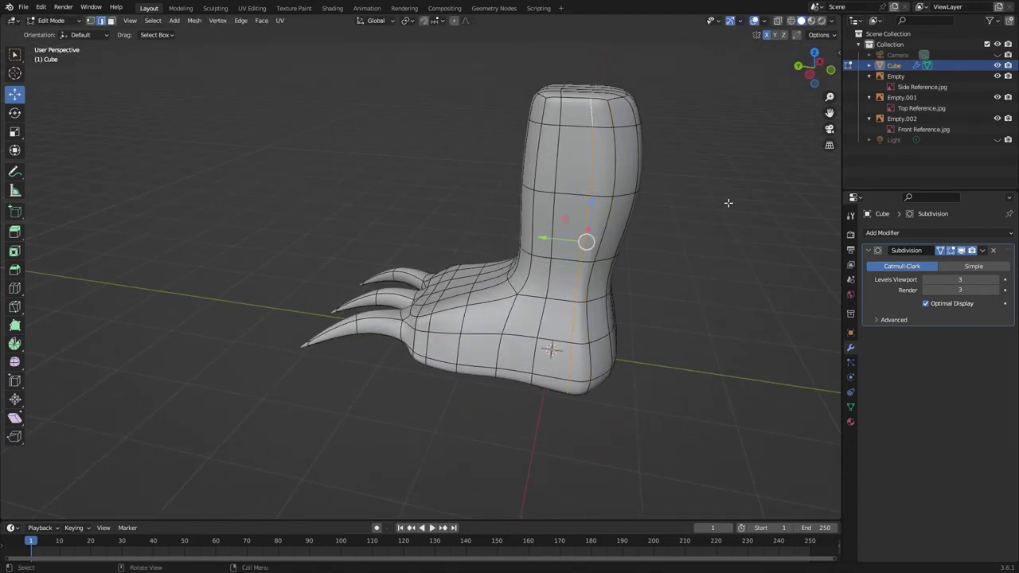
{"action": "middle_click_drag", "start_coordinate": [729, 204], "coordinate": [621, 222]}
{"action": "left_click_drag", "start_coordinate": [531, 231], "coordinate": [525, 229]}
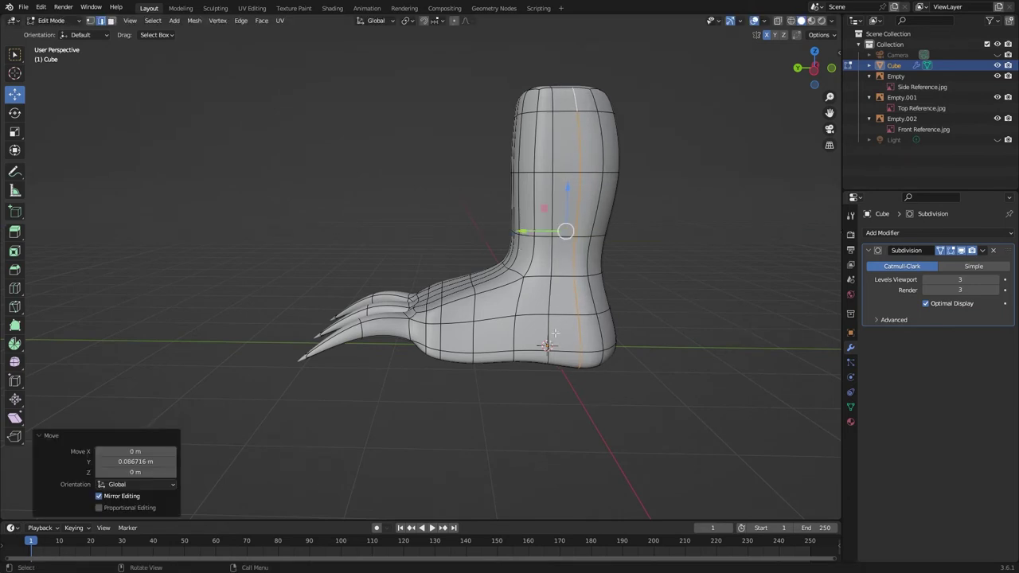
- Select the next vertical edge loop forward on the leg's side and move it about -0.154 m along Y
{"action": "left_click", "coordinate": [548, 325], "text": "alt"}
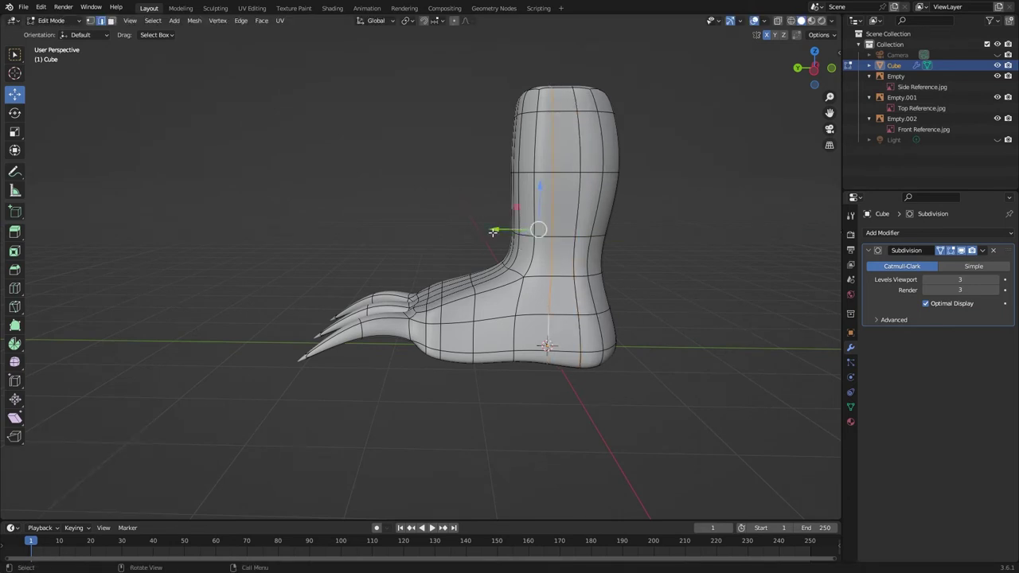
{"action": "left_click_drag", "start_coordinate": [494, 229], "coordinate": [498, 229]}
{"action": "middle_click_drag", "start_coordinate": [409, 172], "coordinate": [319, 137]}
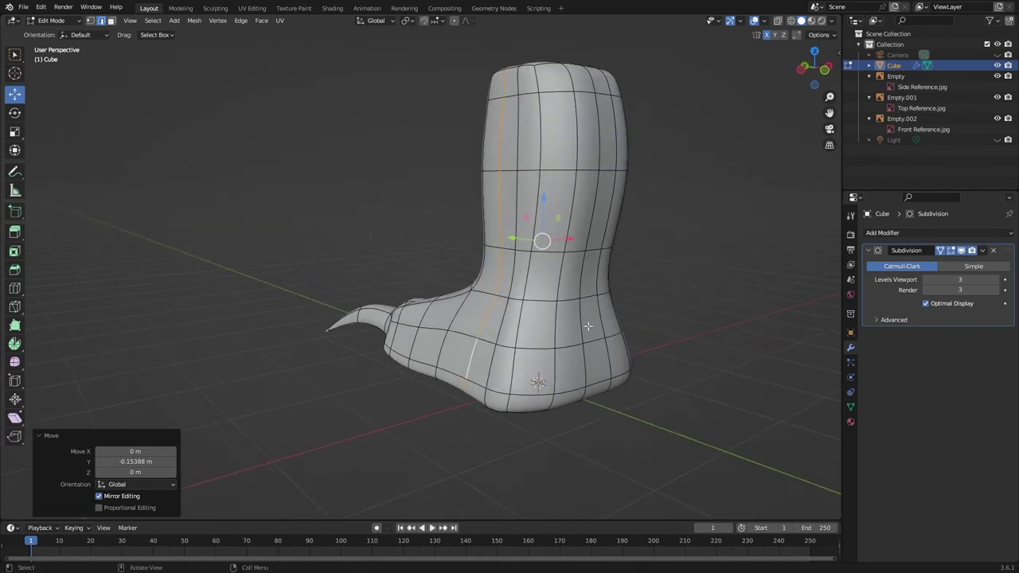
- Select the middle face at the back of the ankle and extrude it about 0.445 m along its normal as the rear claw
{"action": "left_click", "coordinate": [110, 21]}
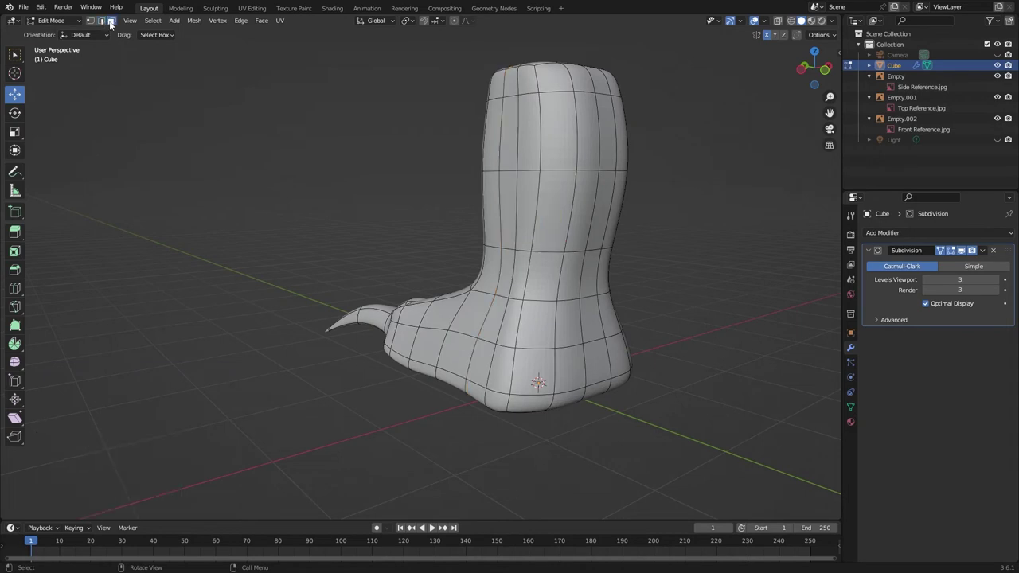
{"action": "left_click", "coordinate": [587, 318]}
{"action": "middle_click_drag", "start_coordinate": [588, 318], "coordinate": [634, 347]}
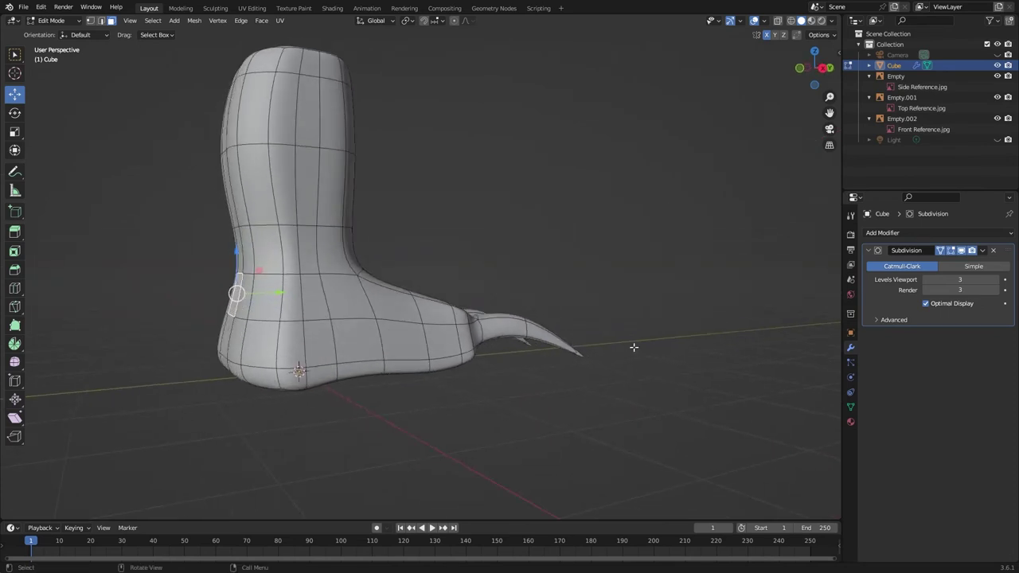
{"action": "key", "text": "KP_3"}
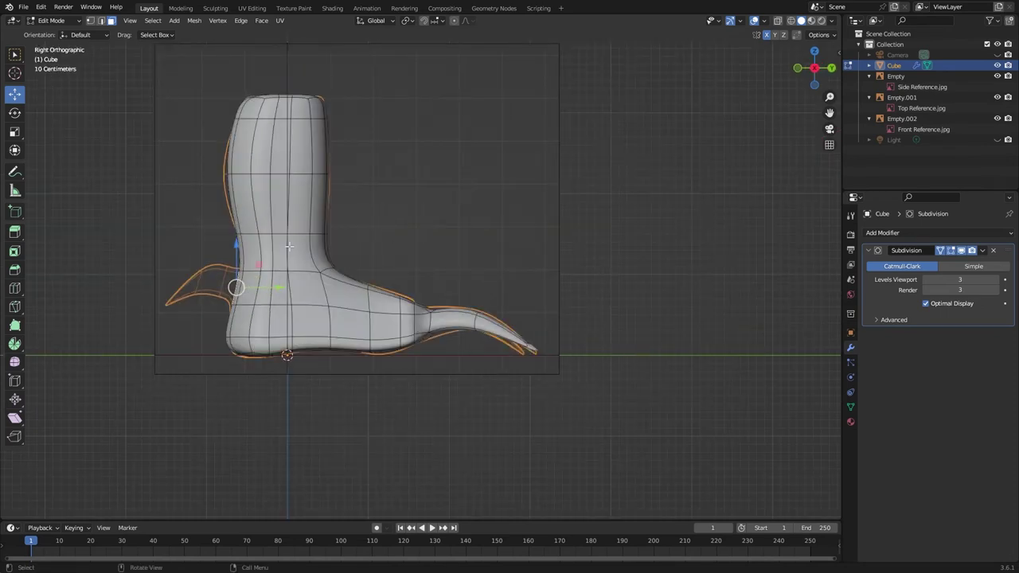
{"action": "left_click", "coordinate": [14, 231]}
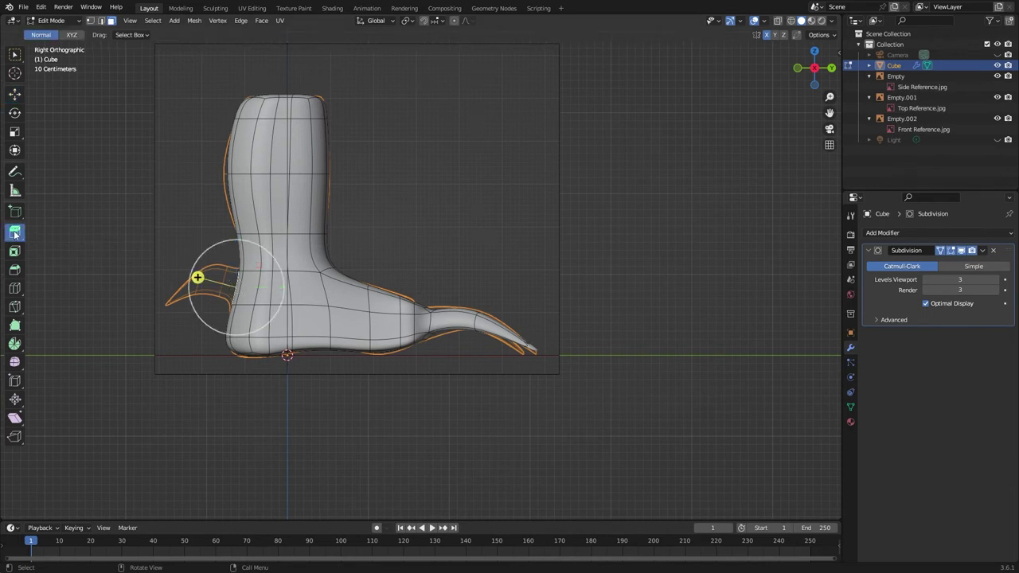
{"action": "left_click_drag", "start_coordinate": [197, 277], "coordinate": [120, 257]}
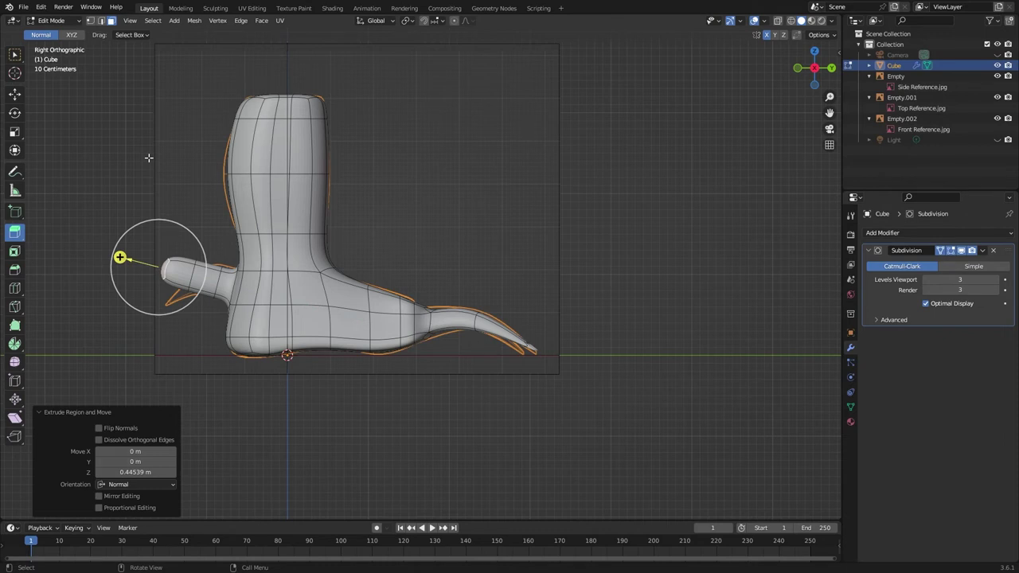
- Scale the rear claw's end face to 0.01 and move the tip about -0.558 m along Z to match the side reference
{"action": "type", "text": "s0.01"}
{"action": "key", "text": "Return"}
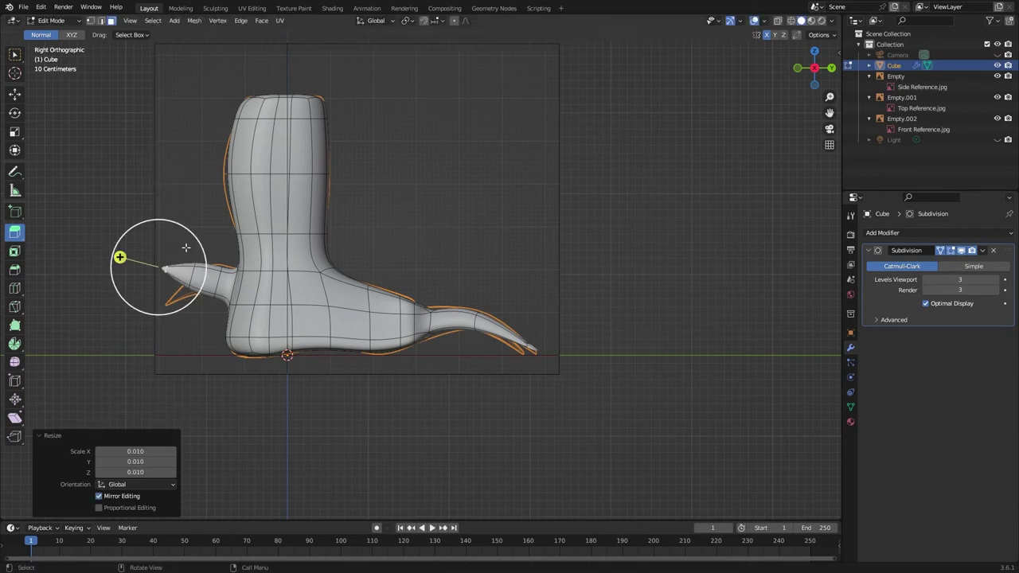
{"action": "middle_click_drag", "start_coordinate": [186, 247], "coordinate": [525, 288], "text": "shift"}
{"action": "scroll", "coordinate": [693, 334], "scroll_direction": "up", "scroll_amount": 2}
{"action": "scroll", "coordinate": [694, 333], "scroll_direction": "up", "scroll_amount": 3}
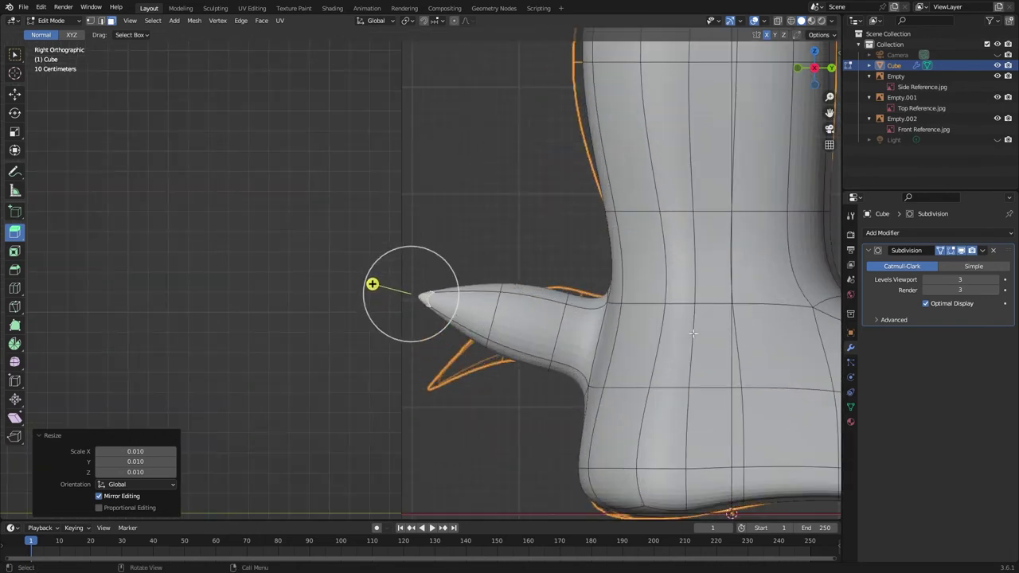
{"action": "left_click", "coordinate": [14, 94]}
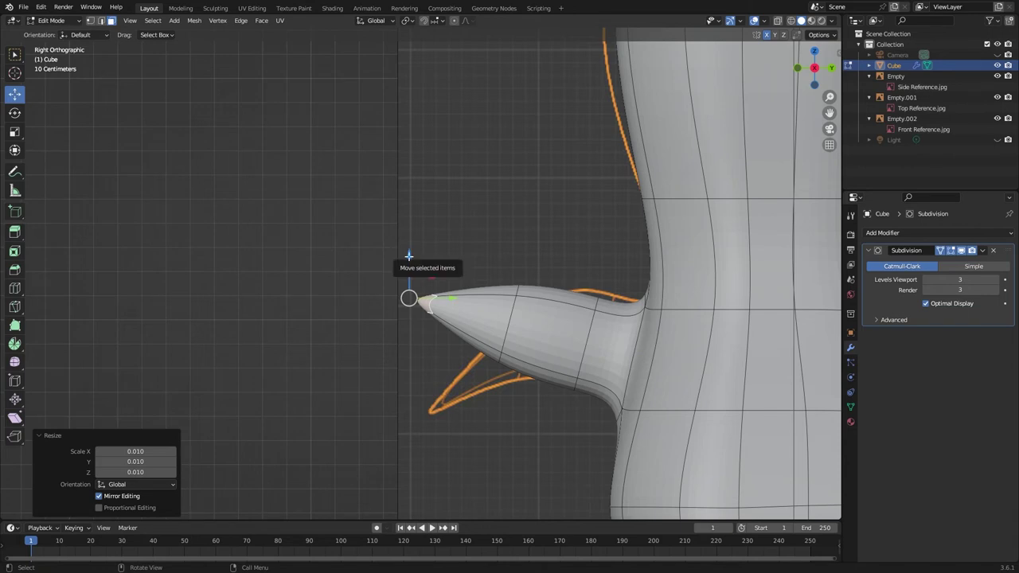
{"action": "left_click_drag", "start_coordinate": [408, 255], "coordinate": [429, 394]}
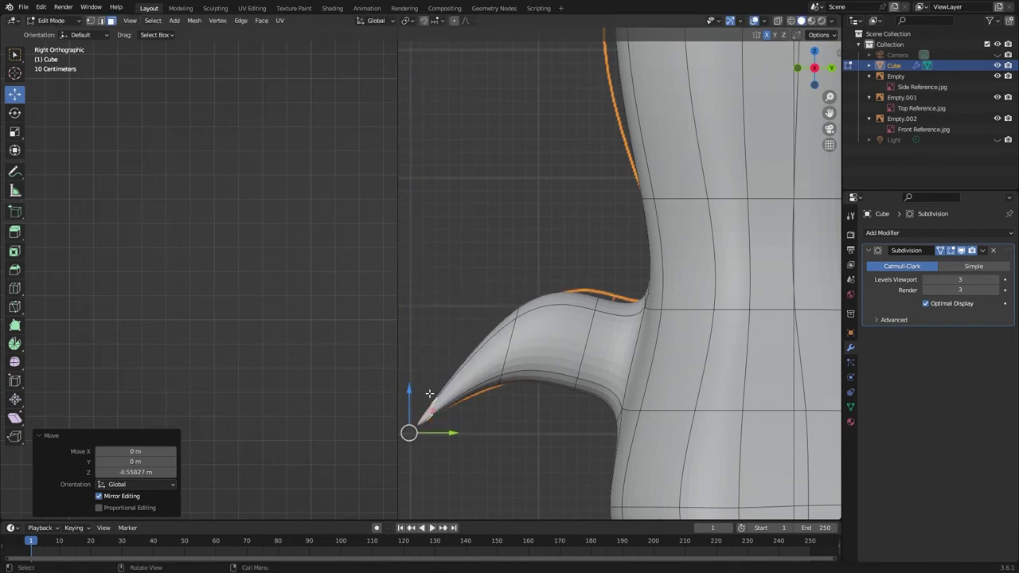
- Move the rear claw's outer edge loop about 0.046 m along Y and its inner loop about 0.04 m along Z
{"action": "left_click", "coordinate": [513, 333], "text": "alt"}
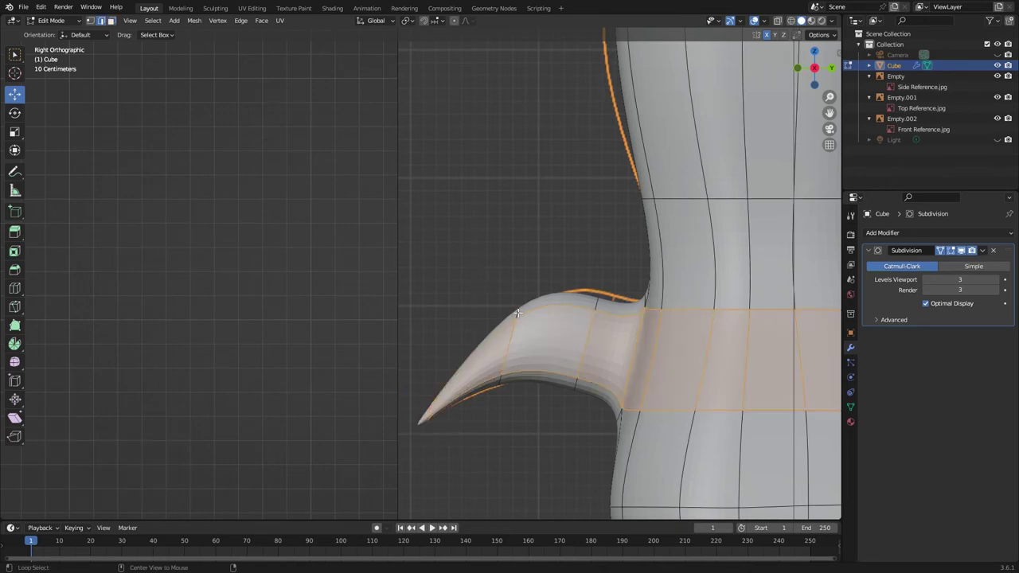
{"action": "left_click", "coordinate": [518, 312], "text": "alt"}
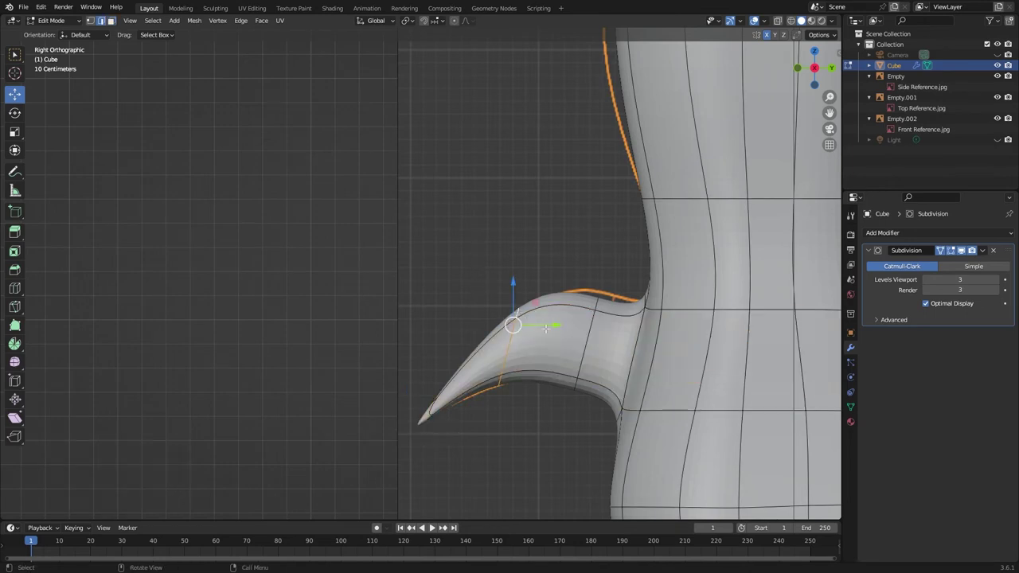
{"action": "left_click_drag", "start_coordinate": [549, 326], "coordinate": [570, 324]}
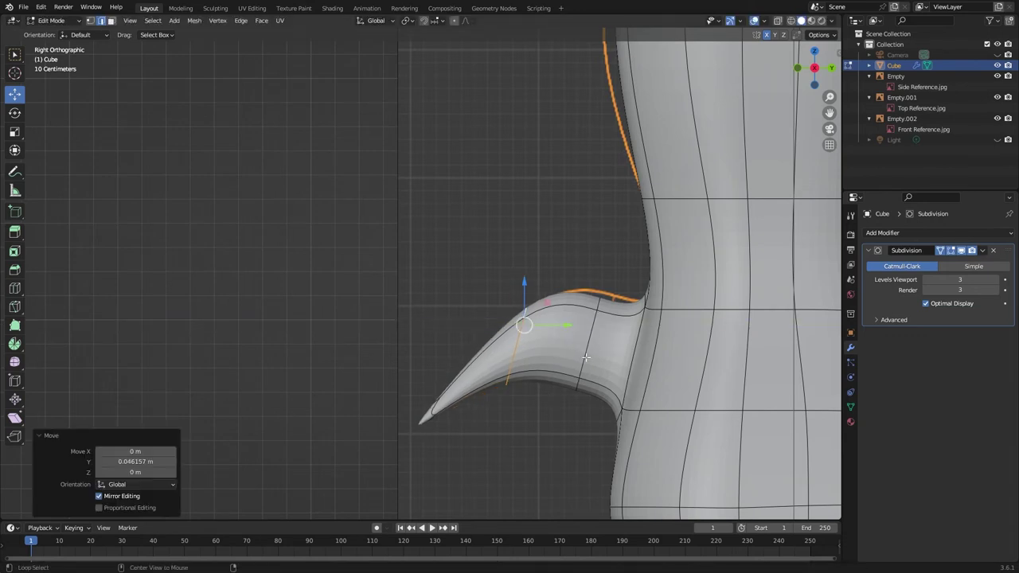
{"action": "left_click", "coordinate": [591, 322], "text": "alt"}
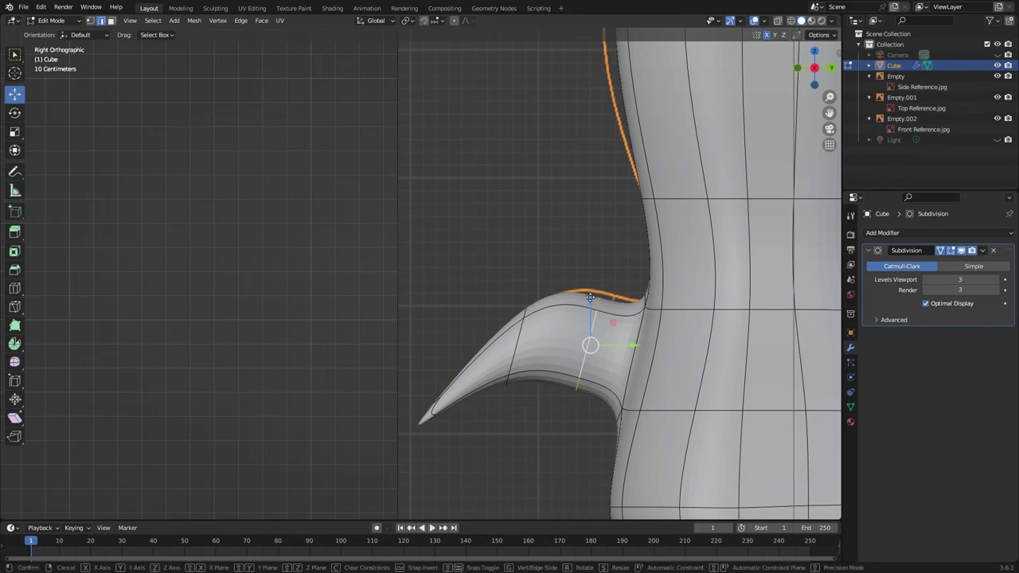
{"action": "left_click_drag", "start_coordinate": [591, 295], "coordinate": [590, 292]}
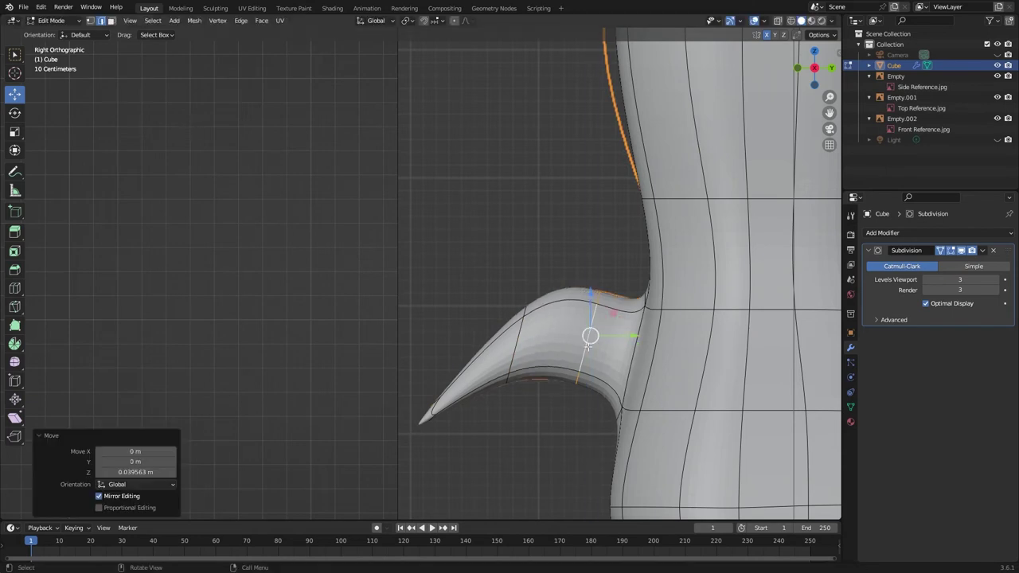
- Select the face strip beside the middle of the foot's top, from ankle to claws, and move it about -0.063 m along Z
{"action": "middle_click_drag", "start_coordinate": [608, 443], "coordinate": [506, 393]}
{"action": "scroll", "coordinate": [663, 430], "scroll_direction": "down", "scroll_amount": 2}
{"action": "scroll", "coordinate": [661, 427], "scroll_direction": "up", "scroll_amount": 4}
{"action": "scroll", "coordinate": [601, 382], "scroll_direction": "down", "scroll_amount": 3}
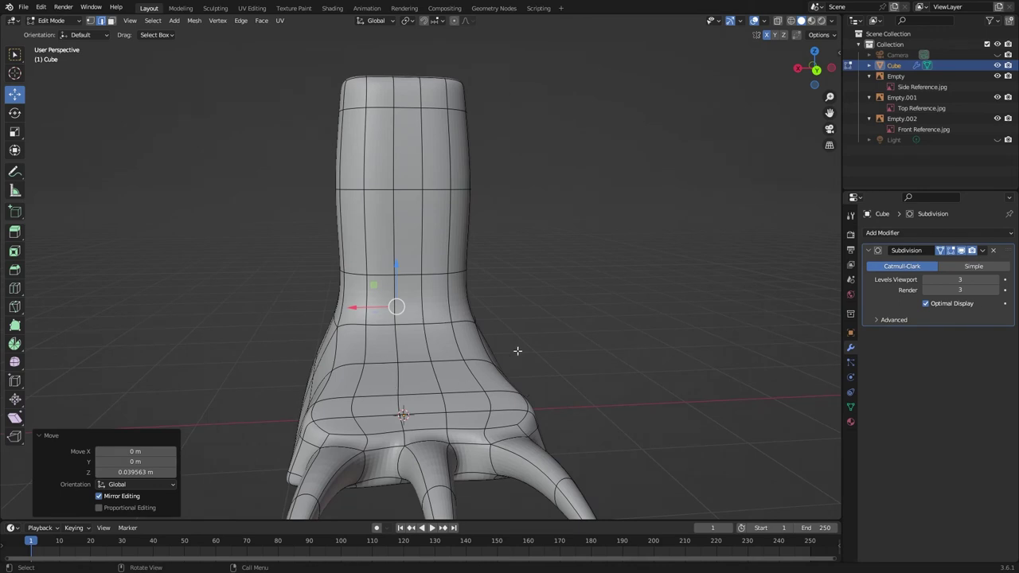
{"action": "left_click", "coordinate": [111, 21]}
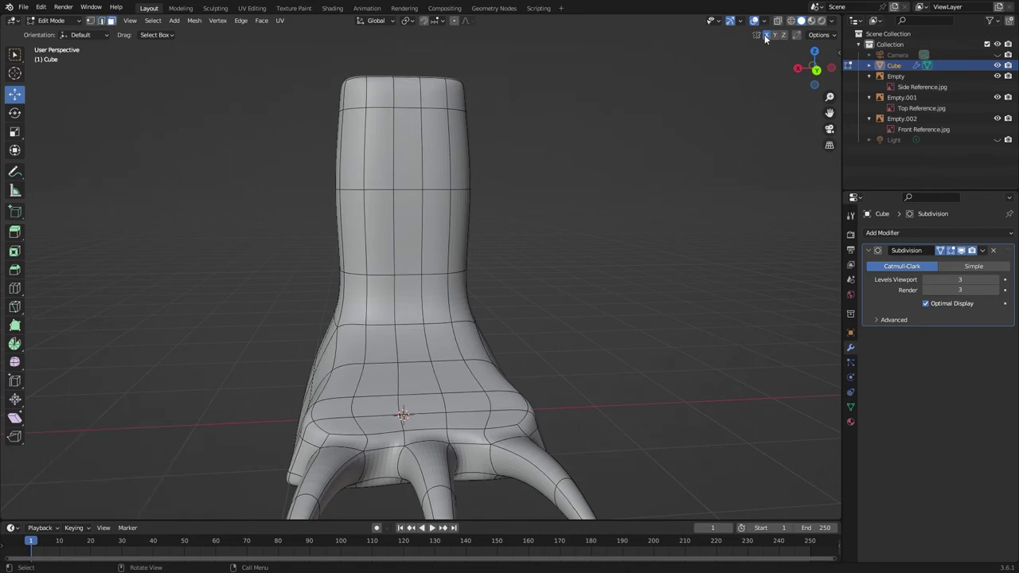
{"action": "left_click", "coordinate": [382, 341]}
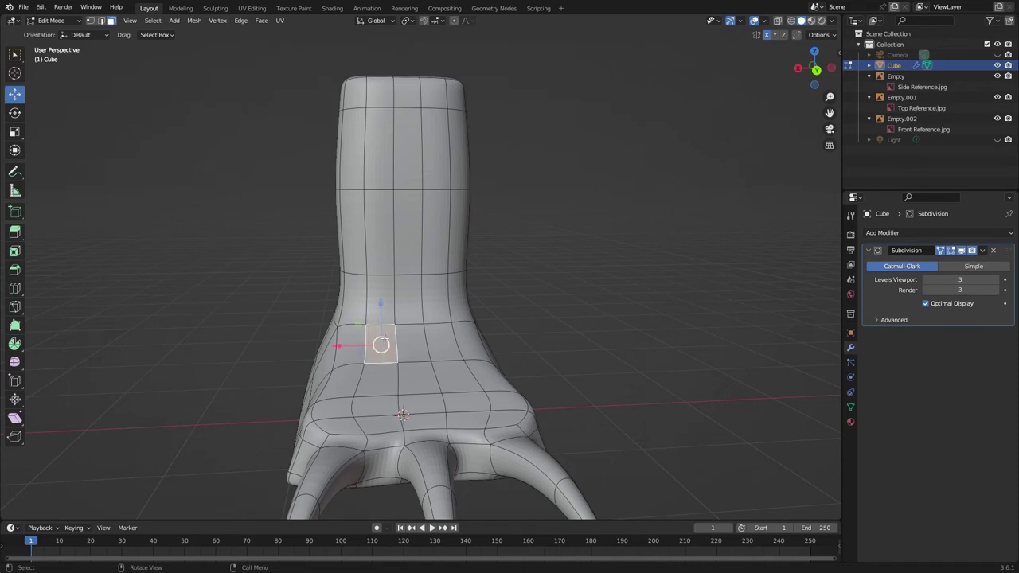
{"action": "left_click", "coordinate": [384, 437], "text": "ctrl"}
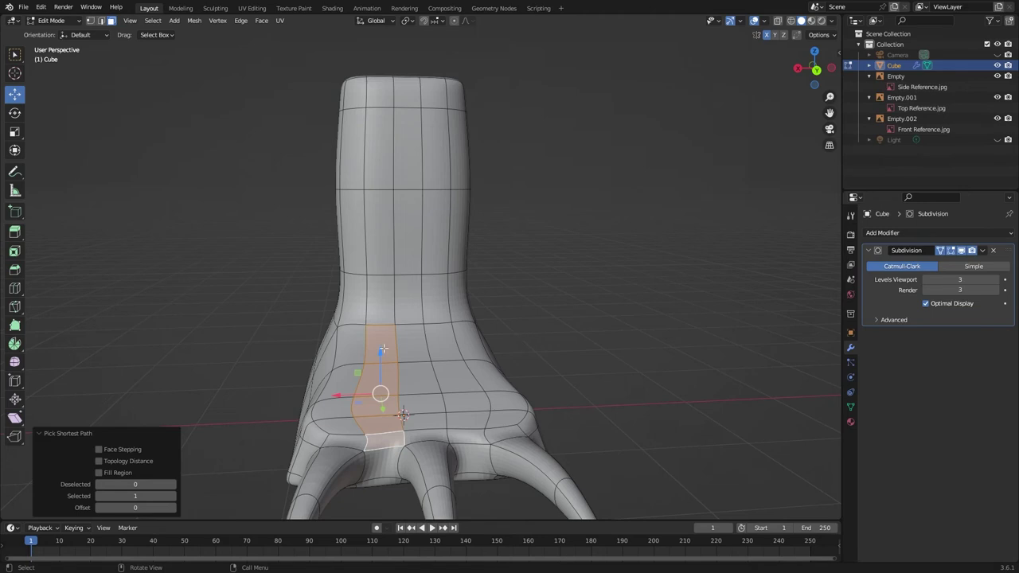
{"action": "left_click_drag", "start_coordinate": [381, 352], "coordinate": [388, 368]}
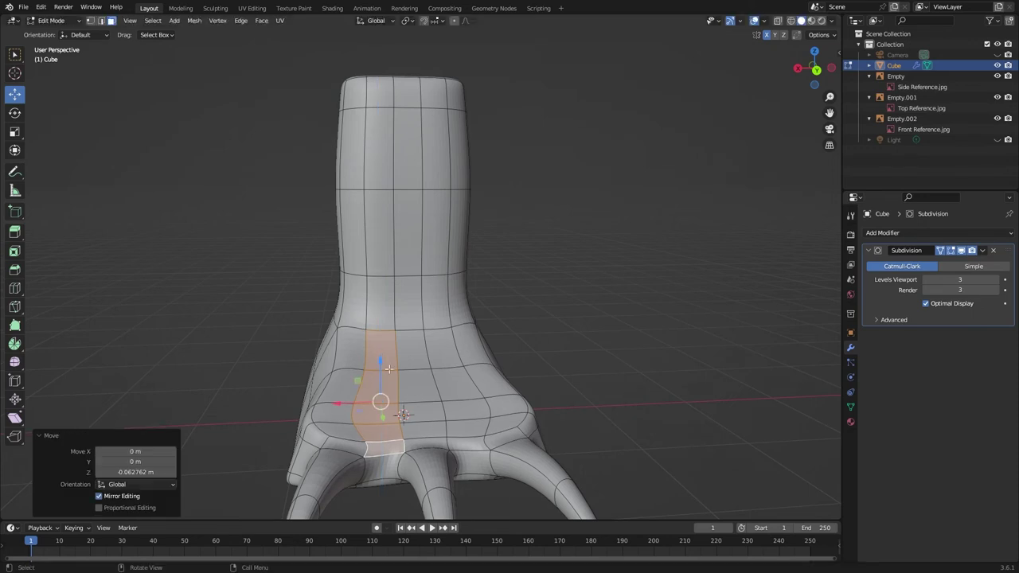
- Select the middle face strip on the foot's top, from the middle claw up to the ankle, and raise it about 0.179 m along Z
{"action": "left_click", "coordinate": [428, 432]}
{"action": "left_click", "coordinate": [409, 345], "text": "ctrl"}
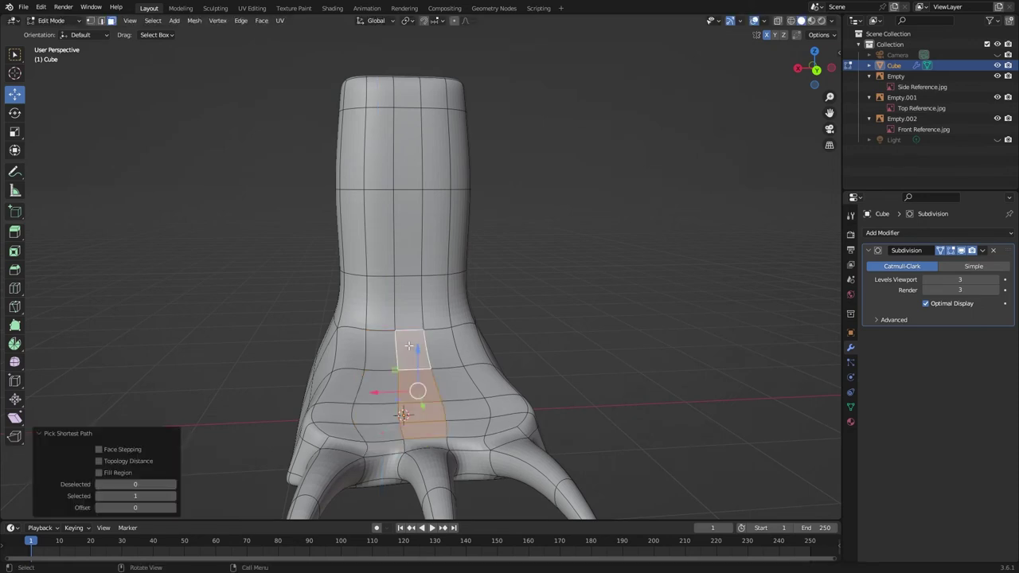
{"action": "left_click_drag", "start_coordinate": [418, 350], "coordinate": [414, 325]}
- Select the outer edge path of the foot's top from ankle to side claw, move it about -0.037 m along X and raise it slightly
{"action": "middle_click_drag", "start_coordinate": [573, 307], "coordinate": [619, 289]}
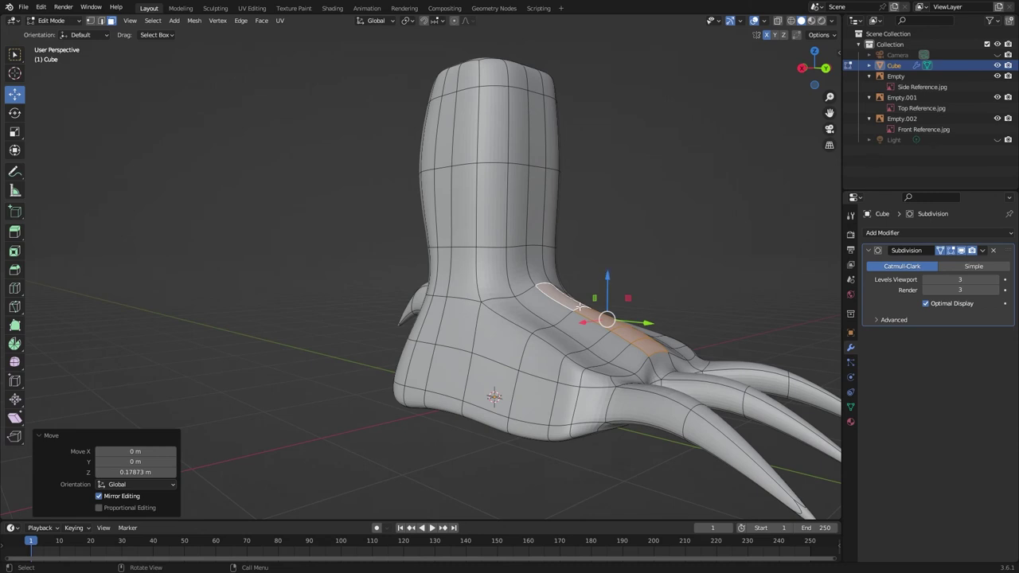
{"action": "middle_click_drag", "start_coordinate": [749, 241], "coordinate": [705, 252]}
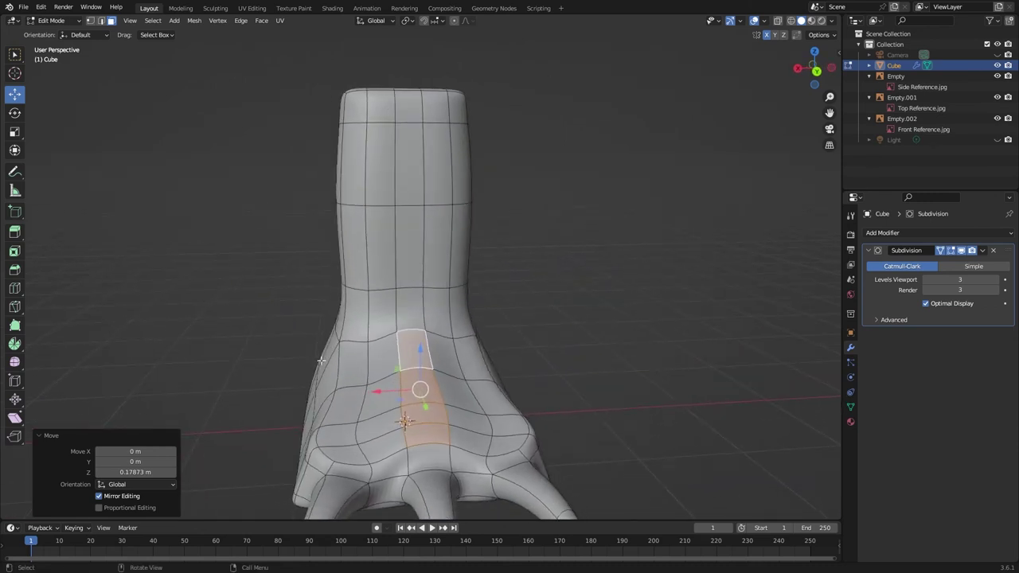
{"action": "left_click", "coordinate": [90, 21]}
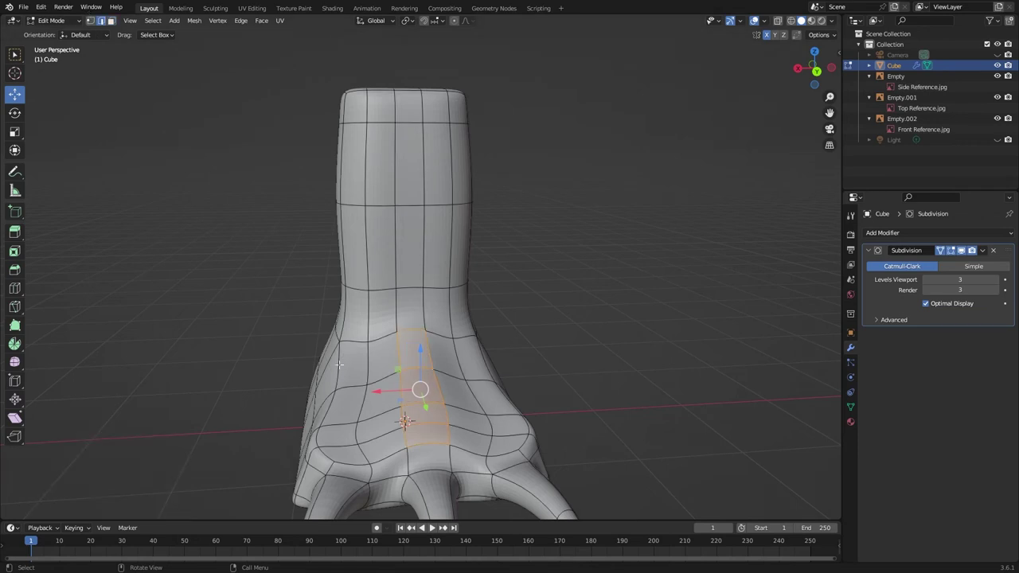
{"action": "left_click", "coordinate": [339, 364]}
{"action": "left_click", "coordinate": [312, 428], "text": "ctrl"}
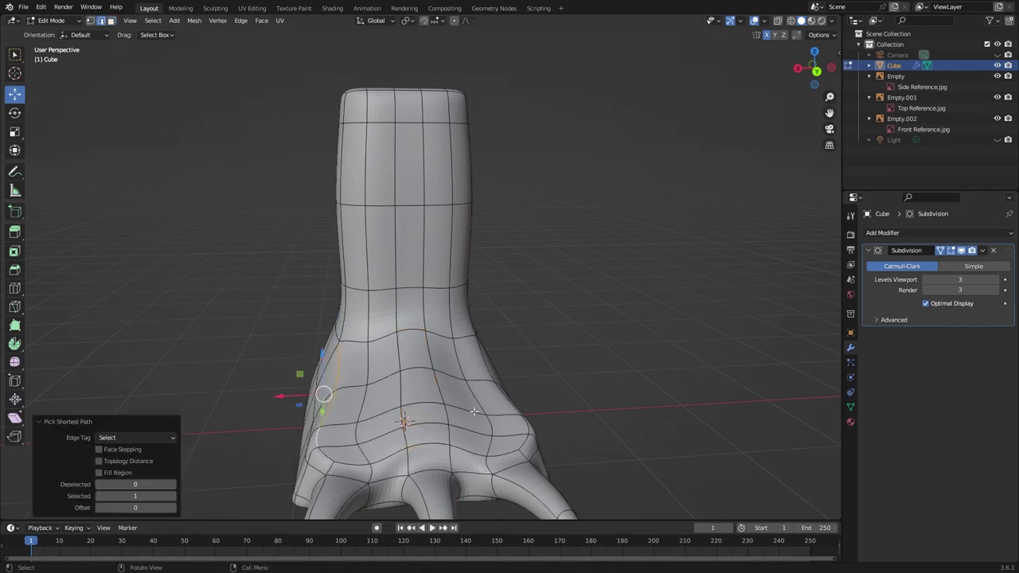
{"action": "middle_click_drag", "start_coordinate": [312, 428], "coordinate": [532, 425]}
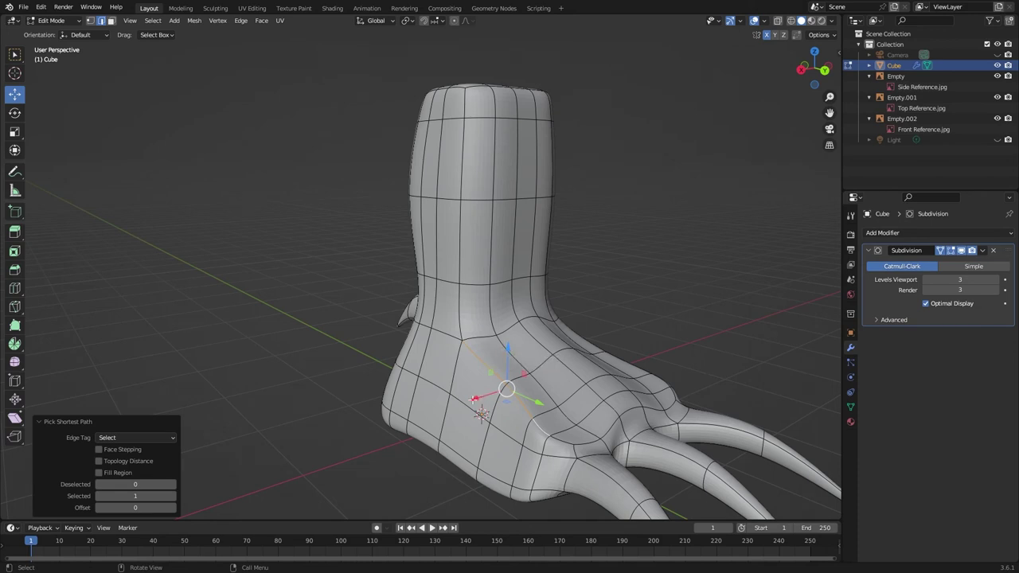
{"action": "left_click_drag", "start_coordinate": [477, 397], "coordinate": [481, 398]}
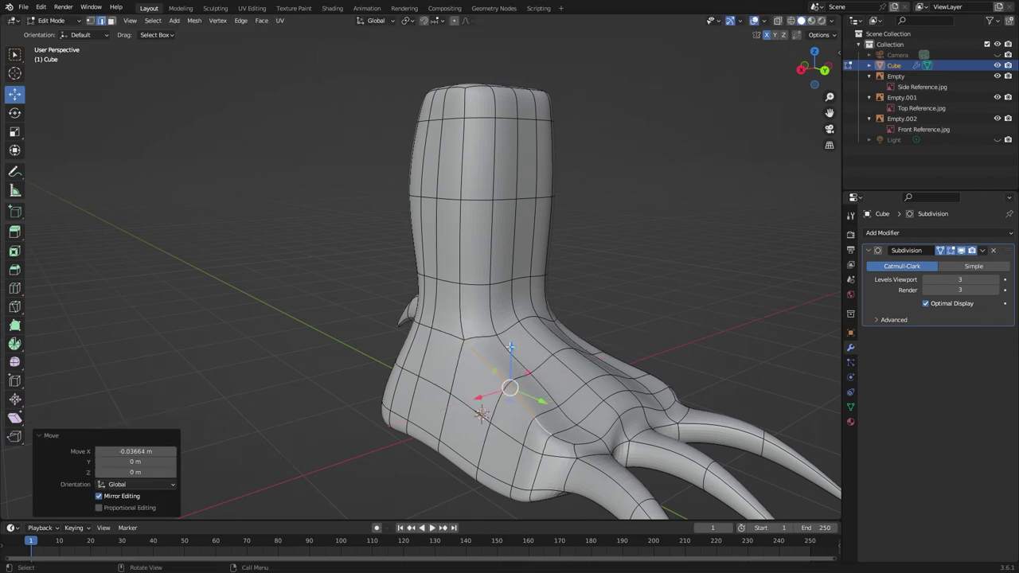
{"action": "left_click_drag", "start_coordinate": [514, 347], "coordinate": [508, 340]}
- Select the middle face strip on the leg's front from its top to the ankle and move it about 0.129 m along Y
{"action": "middle_click_drag", "start_coordinate": [508, 339], "coordinate": [634, 257]}
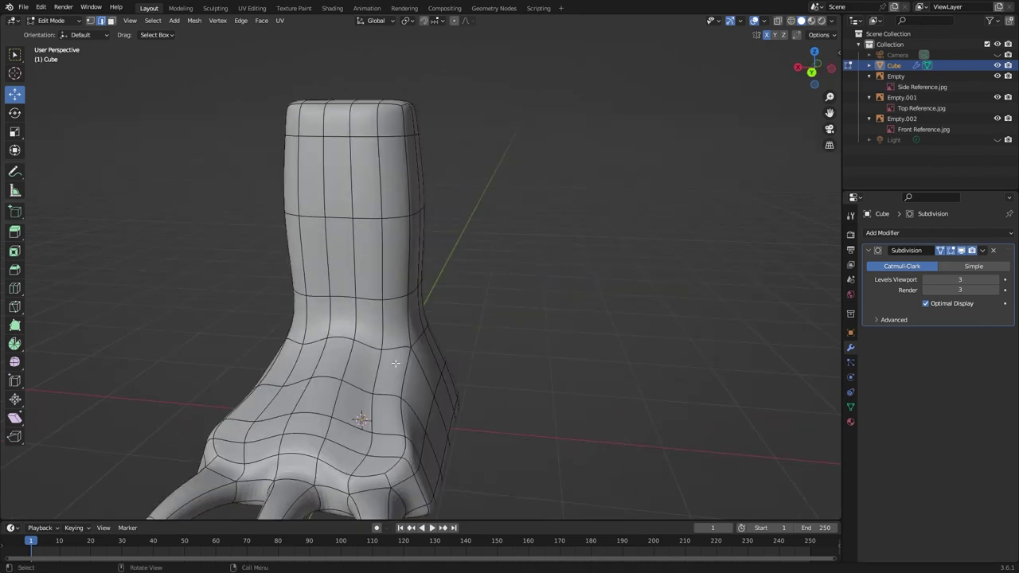
{"action": "middle_click_drag", "start_coordinate": [613, 348], "coordinate": [674, 361]}
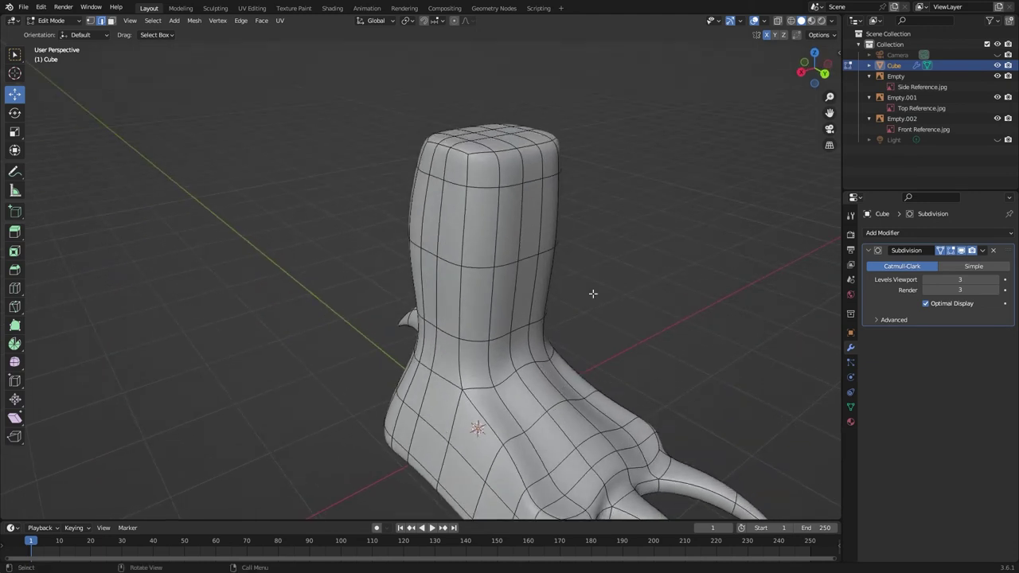
{"action": "left_click", "coordinate": [111, 20]}
{"action": "left_click", "coordinate": [525, 162]}
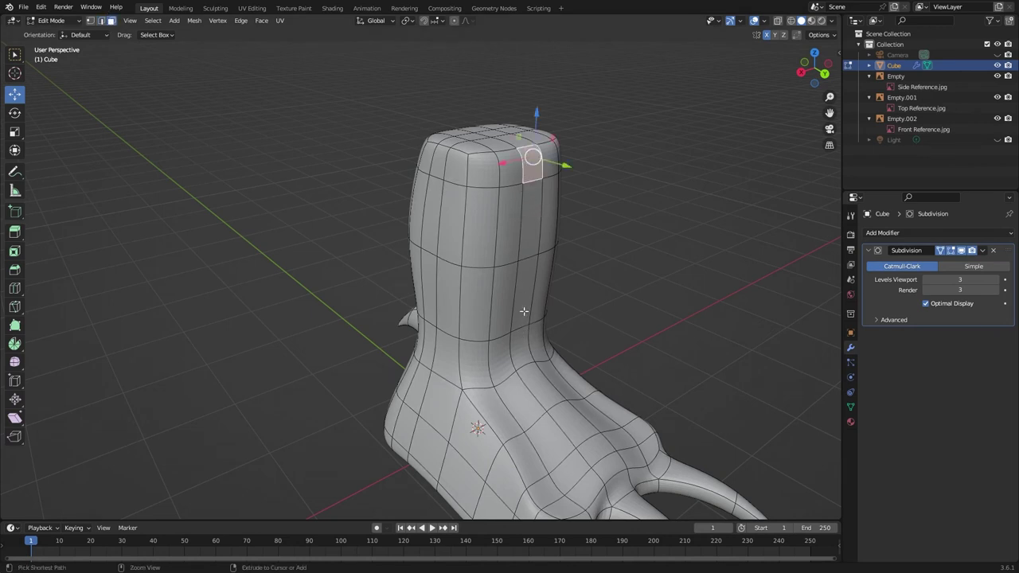
{"action": "left_click", "coordinate": [524, 311], "text": "ctrl"}
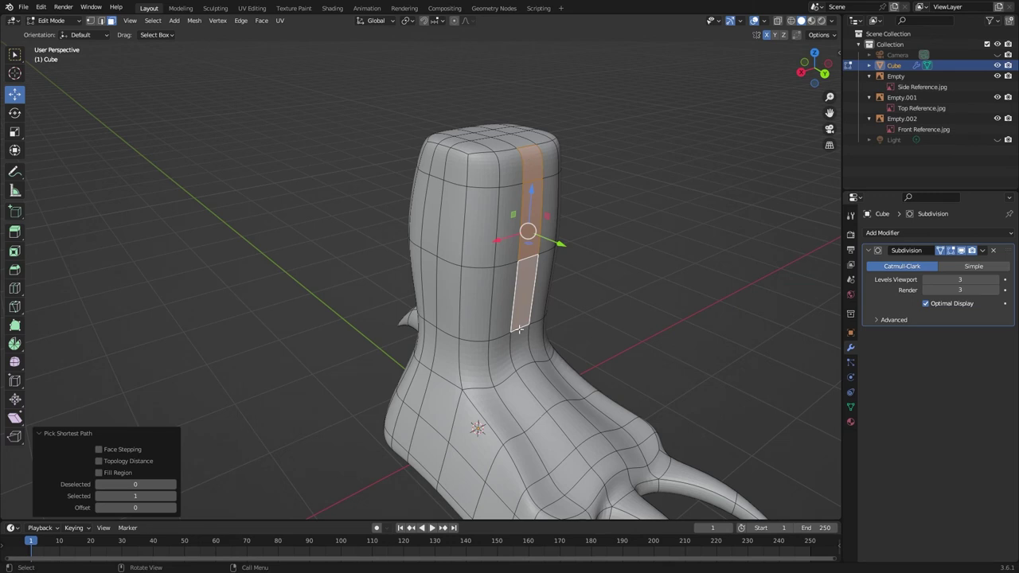
{"action": "left_click_drag", "start_coordinate": [562, 238], "coordinate": [575, 250]}
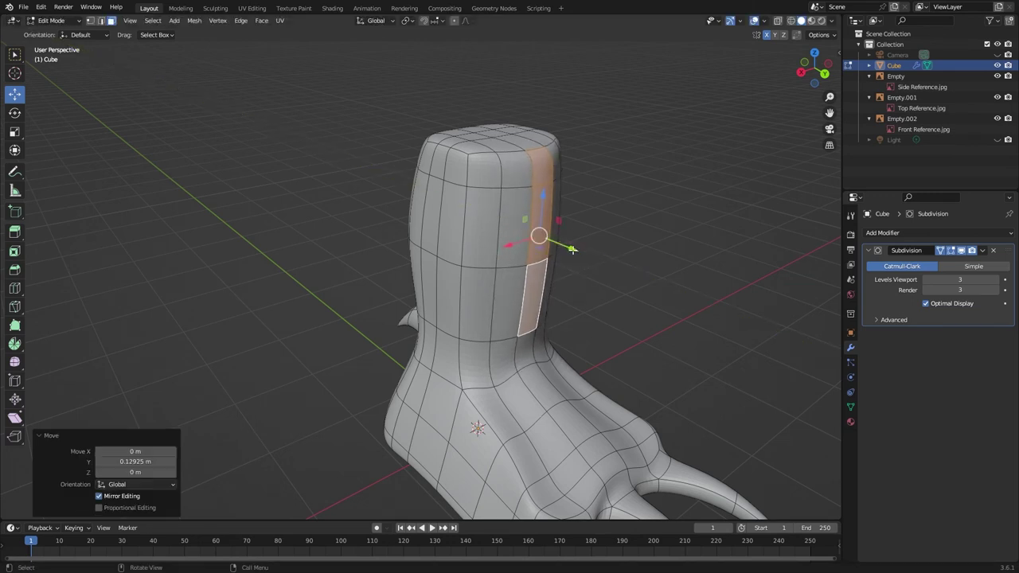
- From the top view with X-ray on, select the whole middle front claw and move it about 0.273 m along Y
{"action": "middle_click_drag", "start_coordinate": [575, 250], "coordinate": [523, 196]}
{"action": "left_click", "coordinate": [673, 240]}
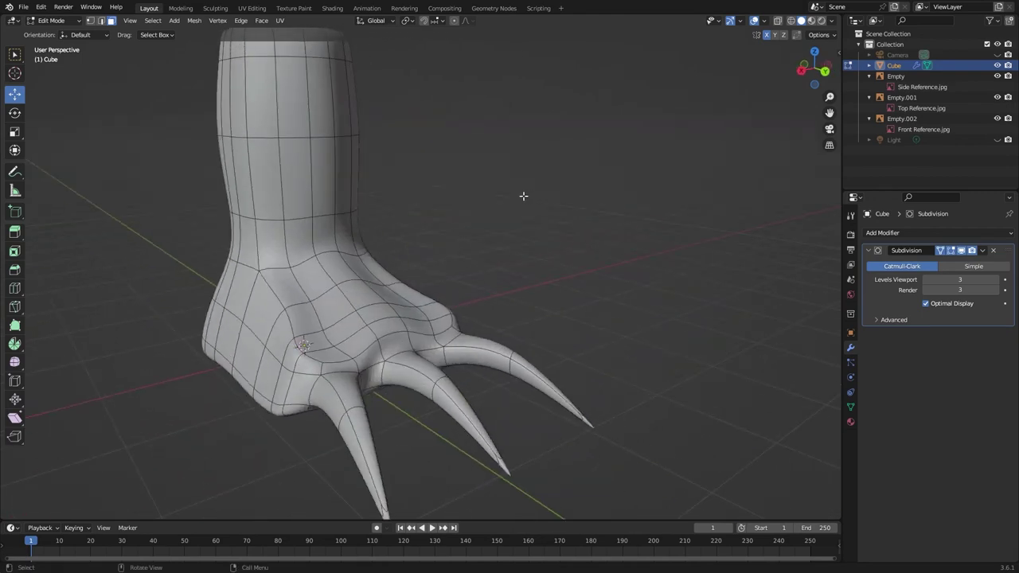
{"action": "scroll", "coordinate": [548, 245], "scroll_direction": "up", "scroll_amount": 2}
{"action": "key", "text": "KP_7"}
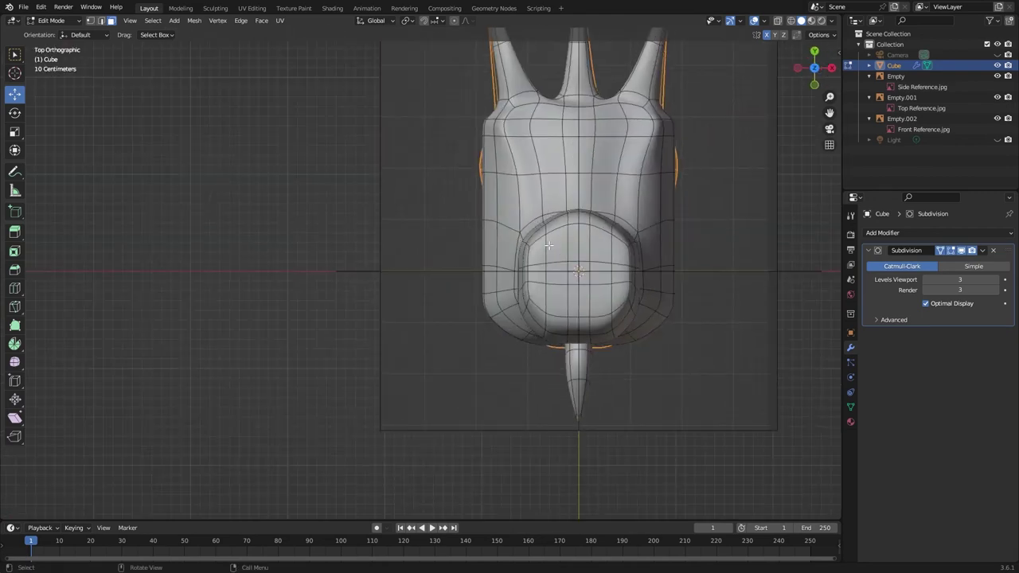
{"action": "middle_click_drag", "start_coordinate": [516, 245], "coordinate": [380, 519], "text": "shift"}
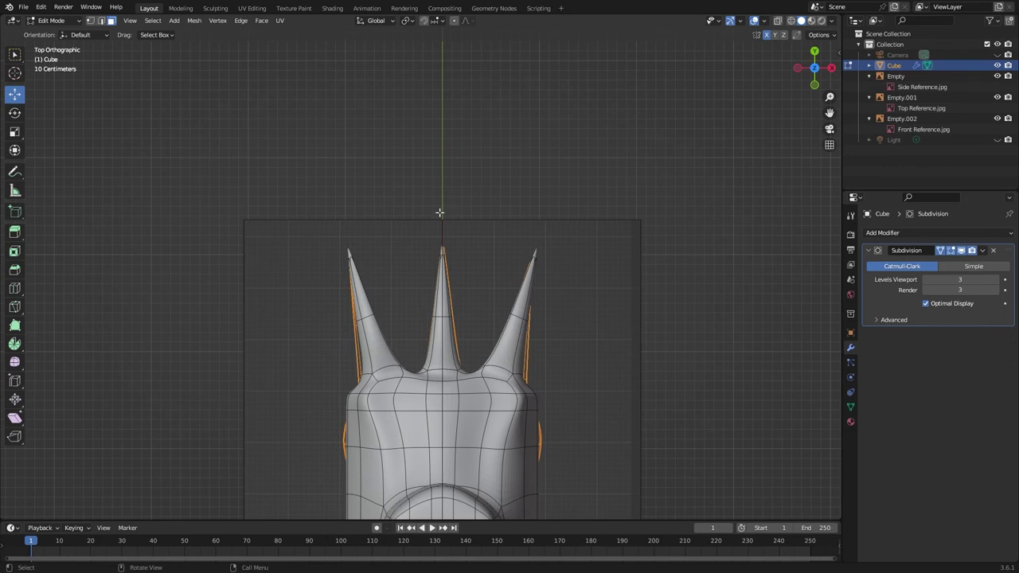
{"action": "left_click", "coordinate": [778, 21]}
{"action": "key", "text": "l"}
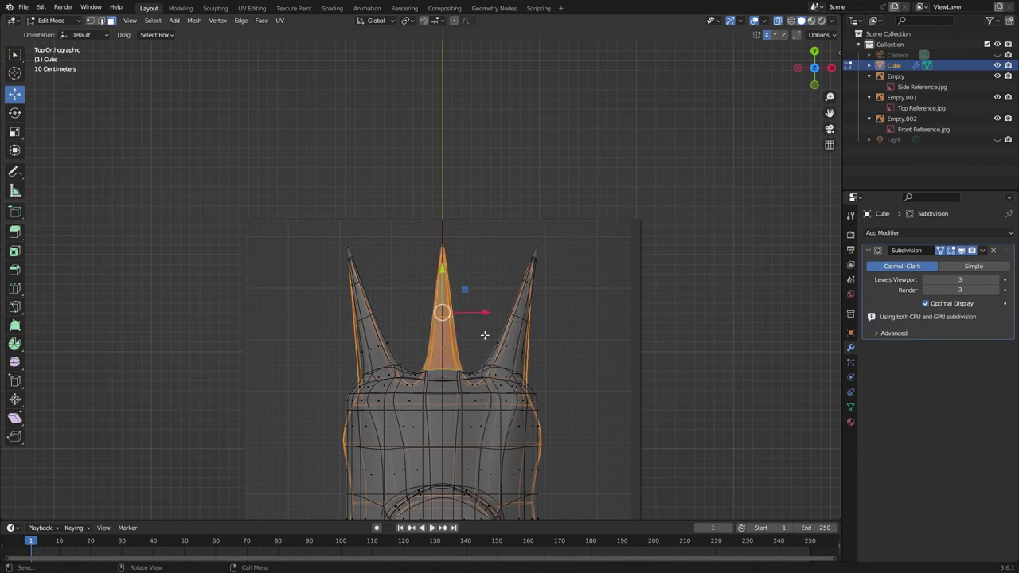
{"action": "key", "text": "2"}
{"action": "left_click_drag", "start_coordinate": [398, 141], "coordinate": [452, 313]}
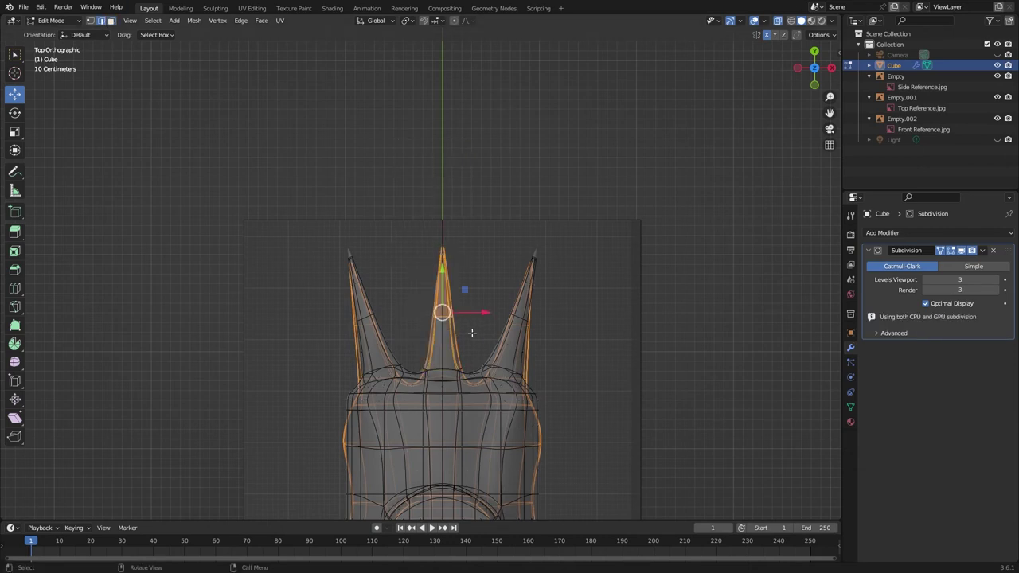
{"action": "left_click_drag", "start_coordinate": [443, 268], "coordinate": [443, 239]}
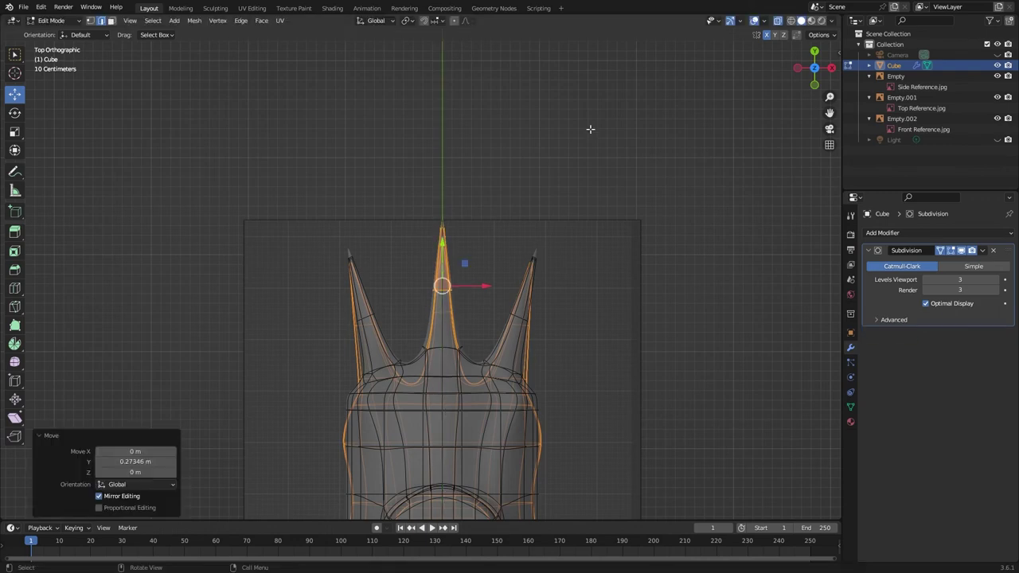
- Switch to Object Mode, turn X-ray off and examine the smoothed foot, leg and claws from several sides
{"action": "middle_click_drag", "start_coordinate": [589, 127], "coordinate": [429, 55]}
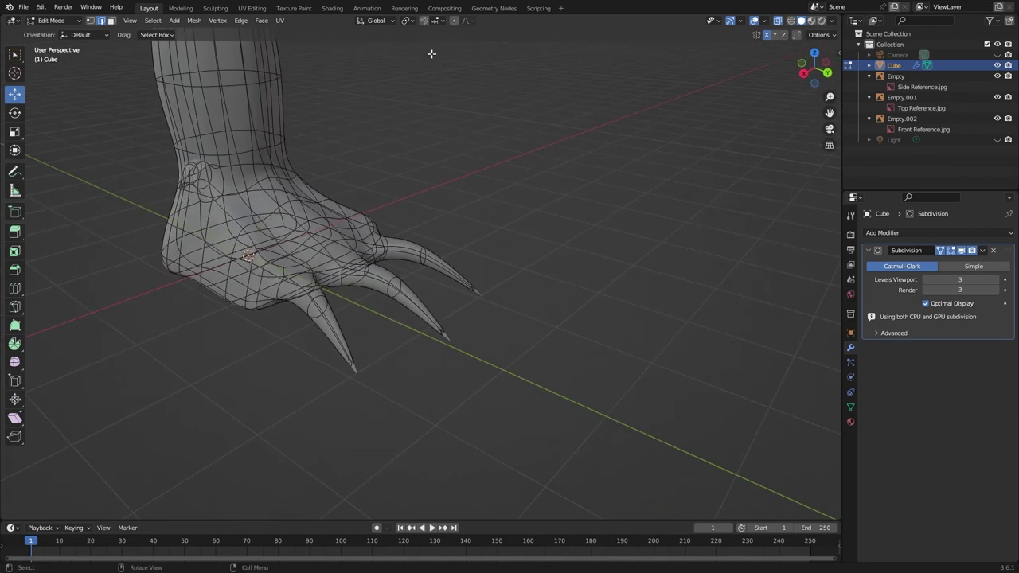
{"action": "left_click", "coordinate": [51, 20]}
{"action": "left_click", "coordinate": [49, 32]}
{"action": "middle_click_drag", "start_coordinate": [485, 188], "coordinate": [504, 208]}
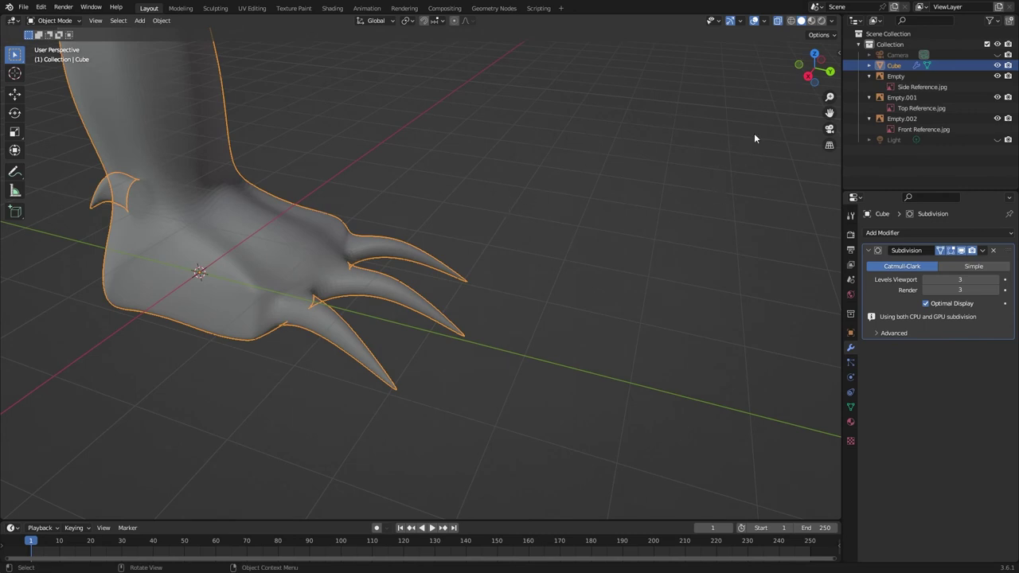
{"action": "left_click", "coordinate": [777, 22]}
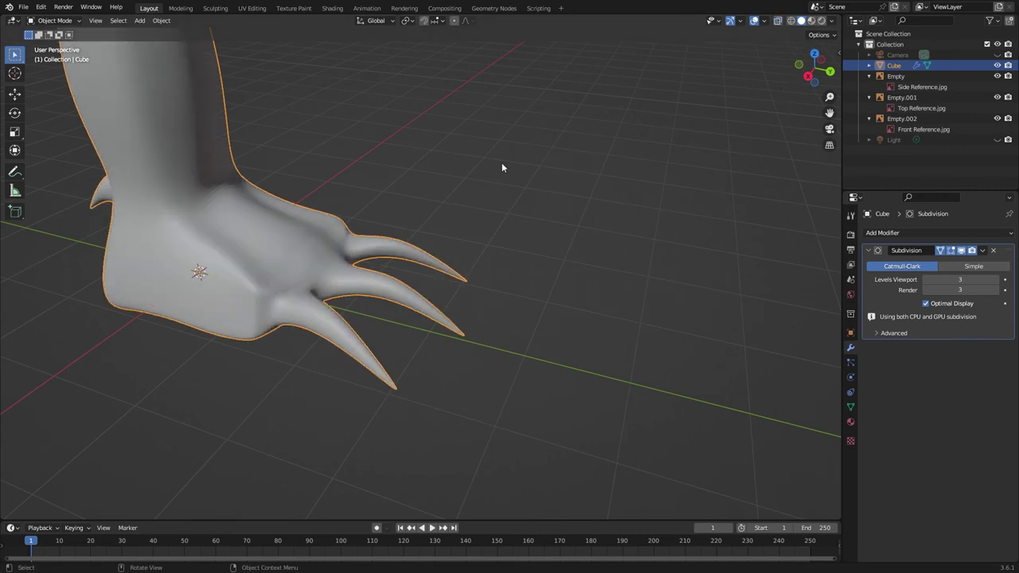
{"action": "middle_click_drag", "start_coordinate": [501, 162], "coordinate": [587, 163]}
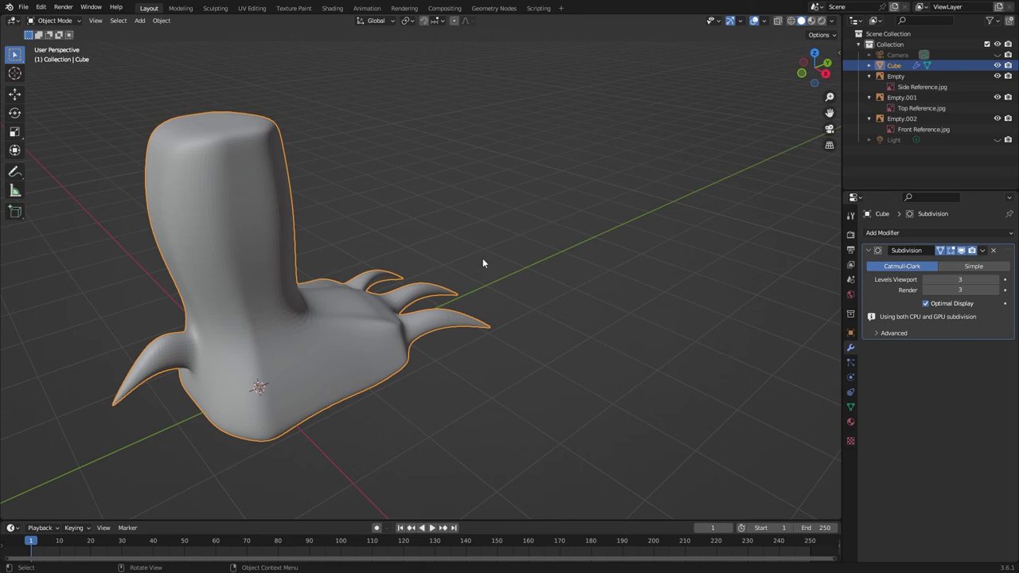
{"action": "middle_click_drag", "start_coordinate": [529, 249], "coordinate": [469, 252]}
- Return to Edit Mode and select all faces of the three front claws and the rear claw, with X-ray on
{"action": "left_click", "coordinate": [54, 20]}
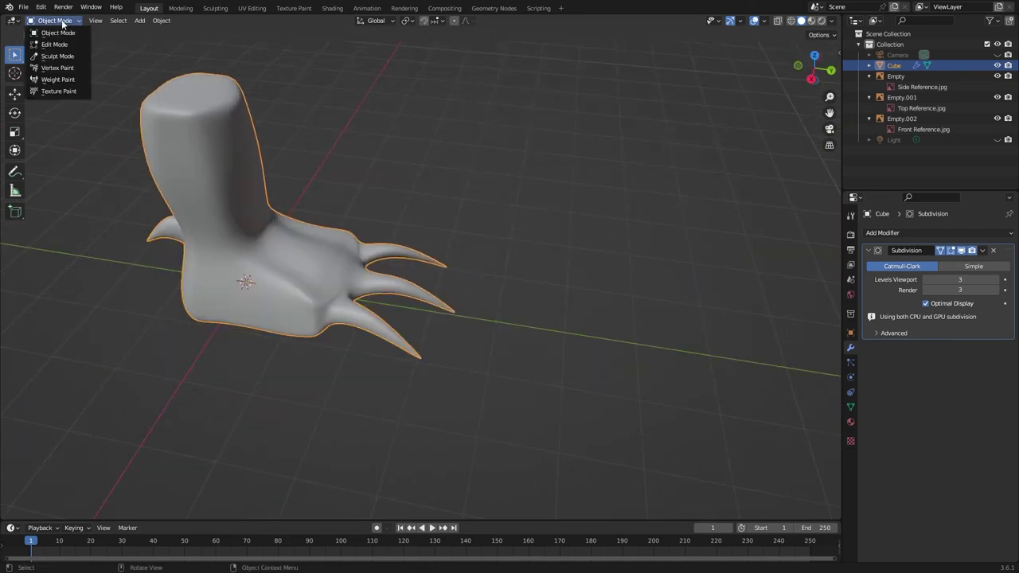
{"action": "left_click", "coordinate": [51, 44]}
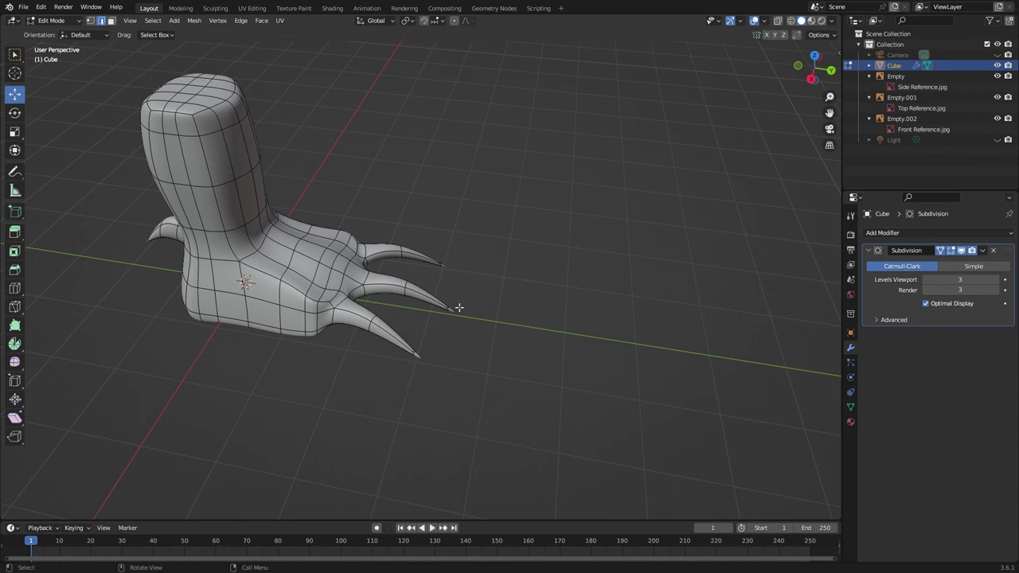
{"action": "middle_click_drag", "start_coordinate": [491, 393], "coordinate": [545, 230]}
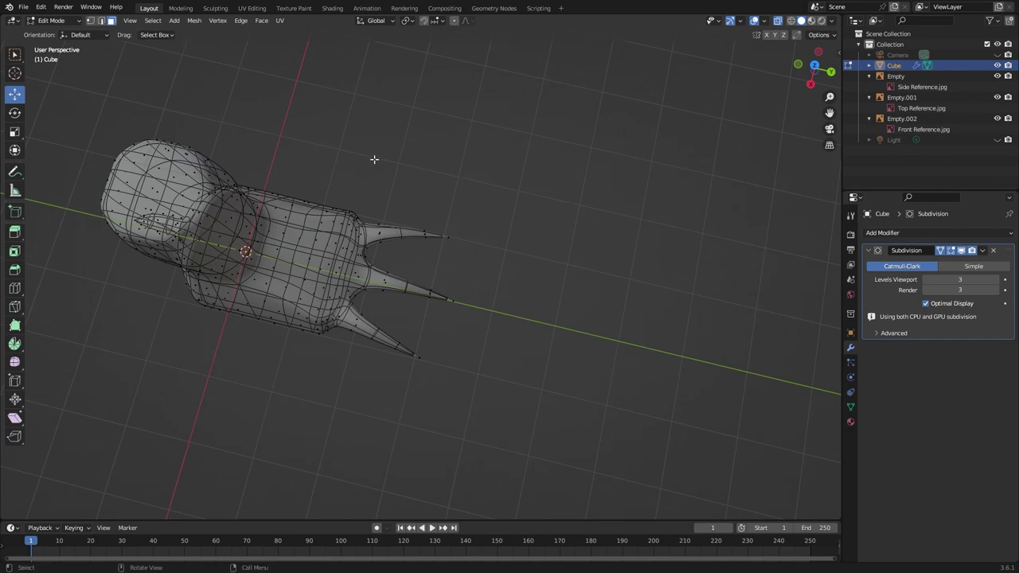
{"action": "left_click_drag", "start_coordinate": [374, 159], "coordinate": [465, 242]}
{"action": "middle_click_drag", "start_coordinate": [505, 270], "coordinate": [502, 249]}
{"action": "left_click_drag", "start_coordinate": [502, 249], "coordinate": [401, 320]}
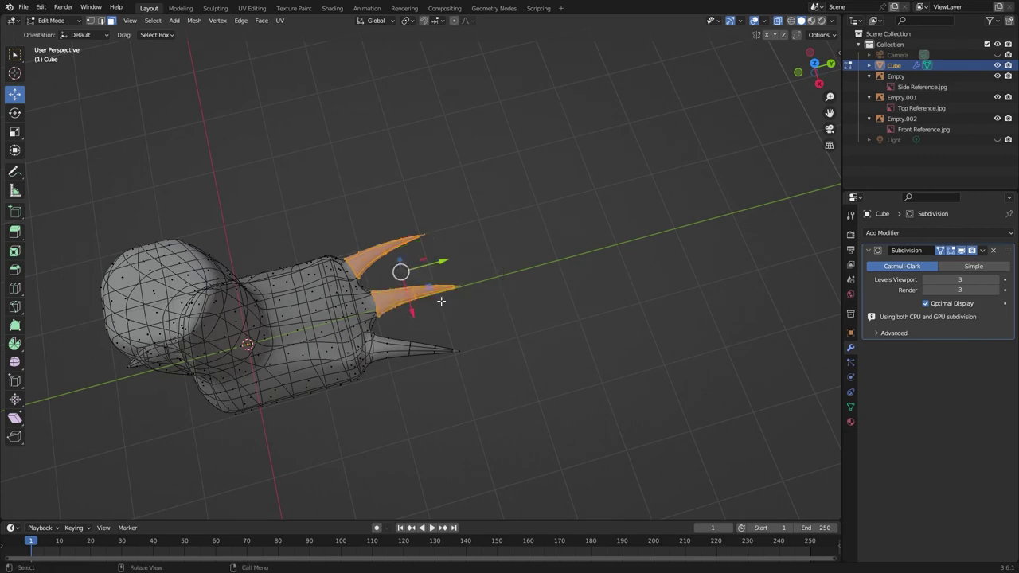
{"action": "left_click_drag", "start_coordinate": [485, 331], "coordinate": [386, 382], "text": "shift"}
{"action": "middle_click_drag", "start_coordinate": [386, 382], "coordinate": [388, 311]}
{"action": "left_click_drag", "start_coordinate": [55, 193], "coordinate": [151, 309]}
{"action": "middle_click_drag", "start_coordinate": [141, 334], "coordinate": [617, 331]}
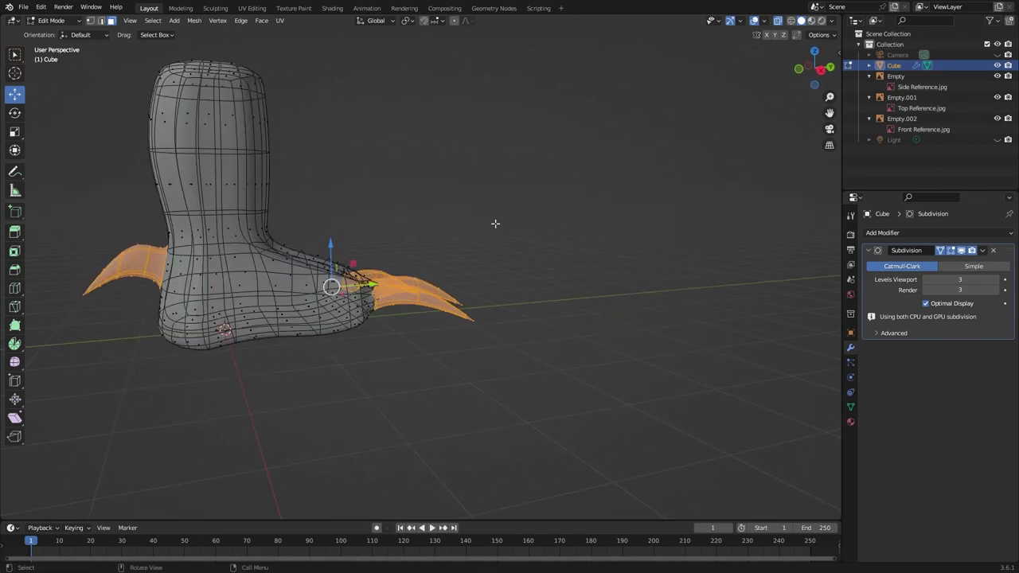
- Switch to the Shading workspace and add a second material slot with a new material to the foot
{"action": "left_click", "coordinate": [342, 11]}
{"action": "middle_click_drag", "start_coordinate": [575, 186], "coordinate": [491, 182]}
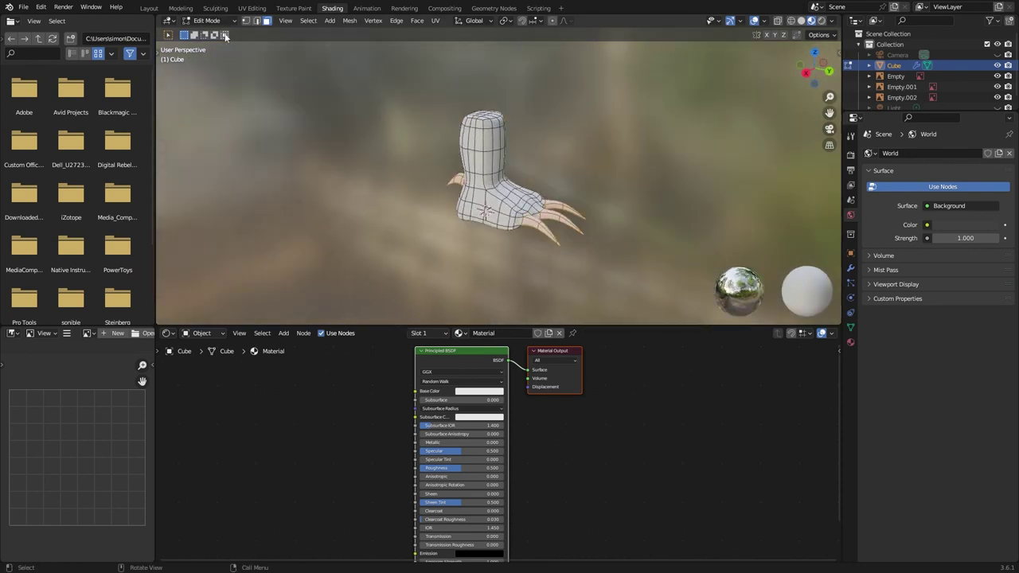
{"action": "left_click", "coordinate": [850, 342]}
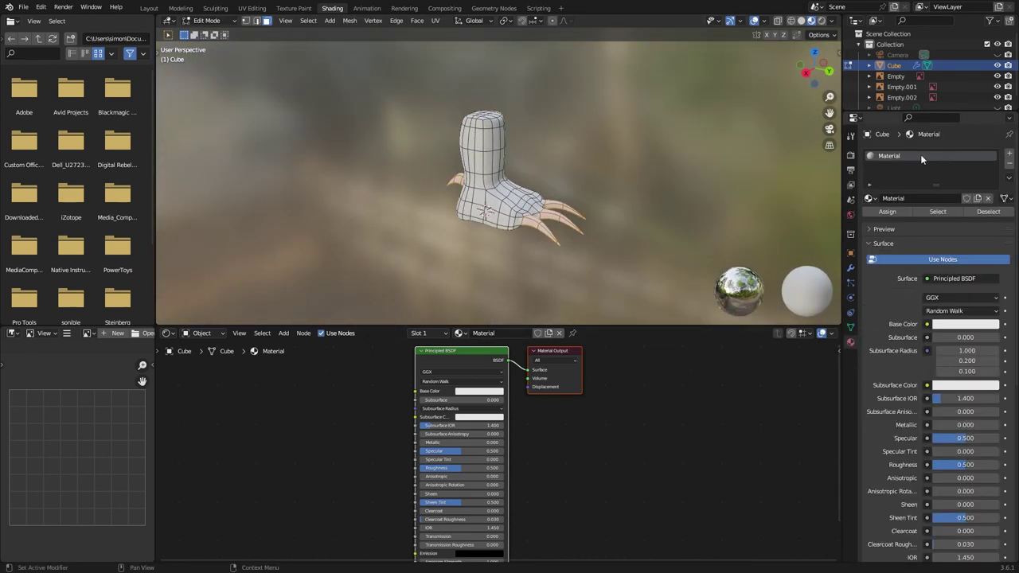
{"action": "left_click", "coordinate": [1009, 153]}
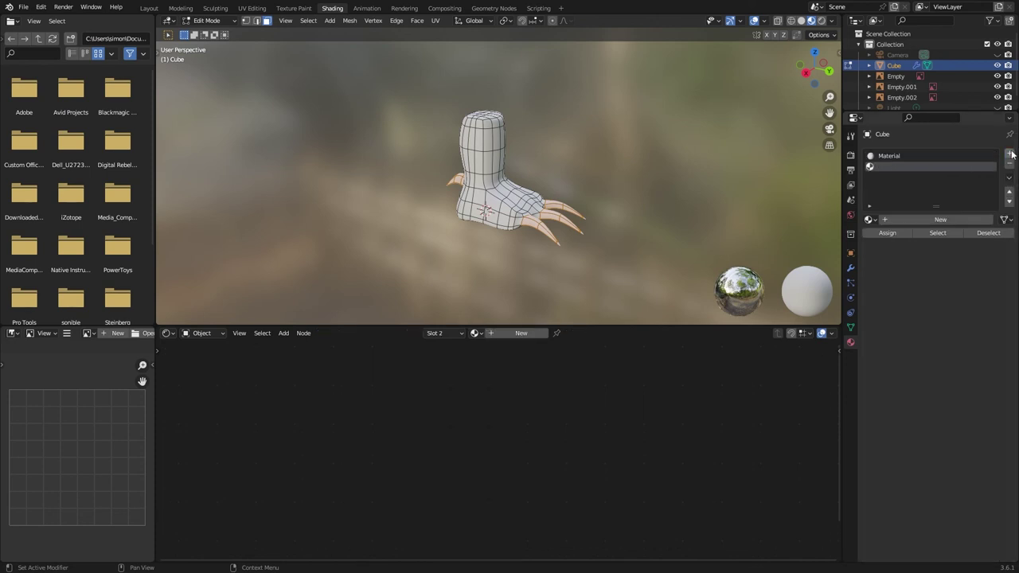
{"action": "left_click", "coordinate": [521, 333]}
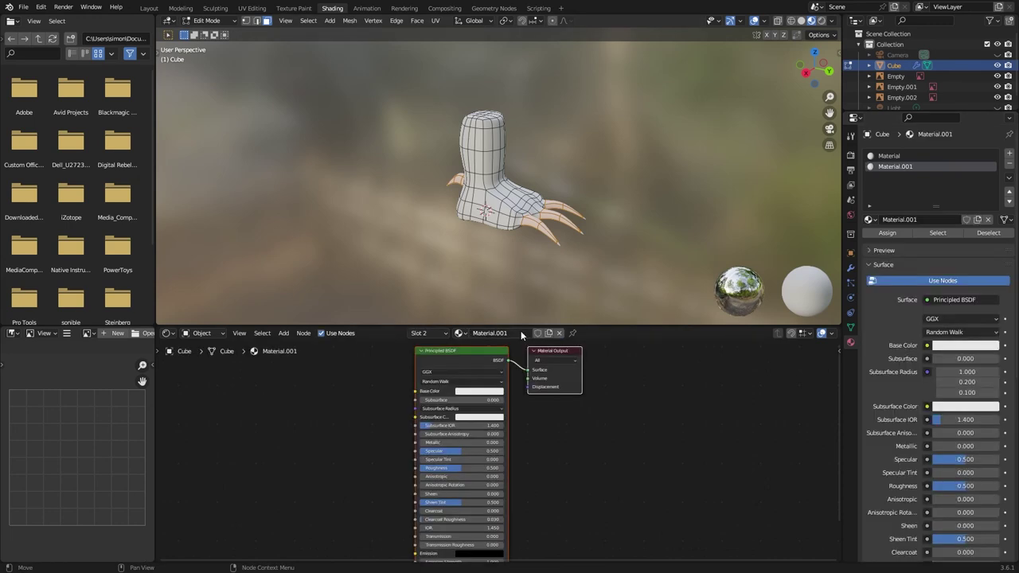
- Set the new material's Base Color to near-black and assign it to the selected claw faces
{"action": "left_click", "coordinate": [482, 396]}
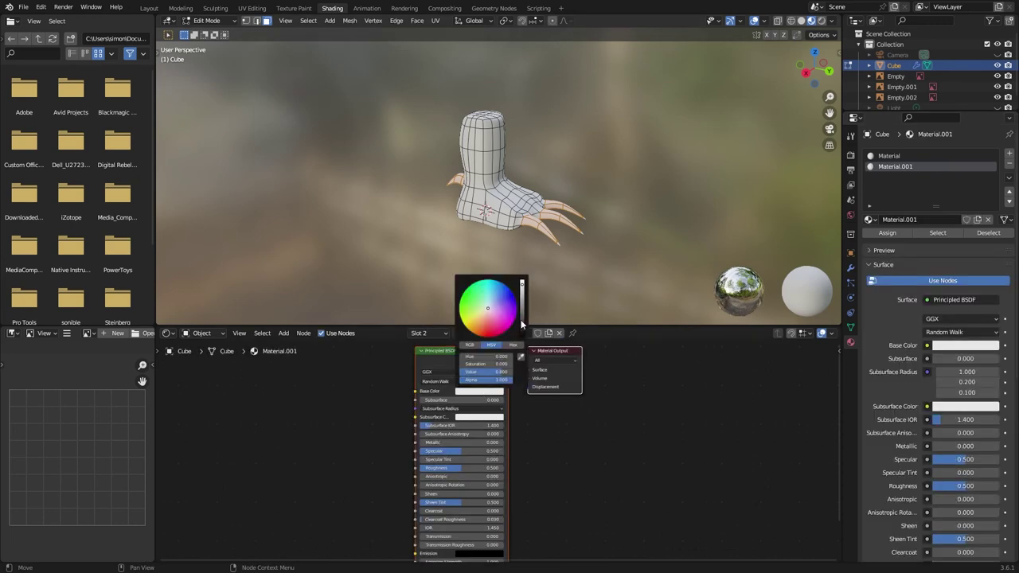
{"action": "left_click_drag", "start_coordinate": [522, 291], "coordinate": [522, 333]}
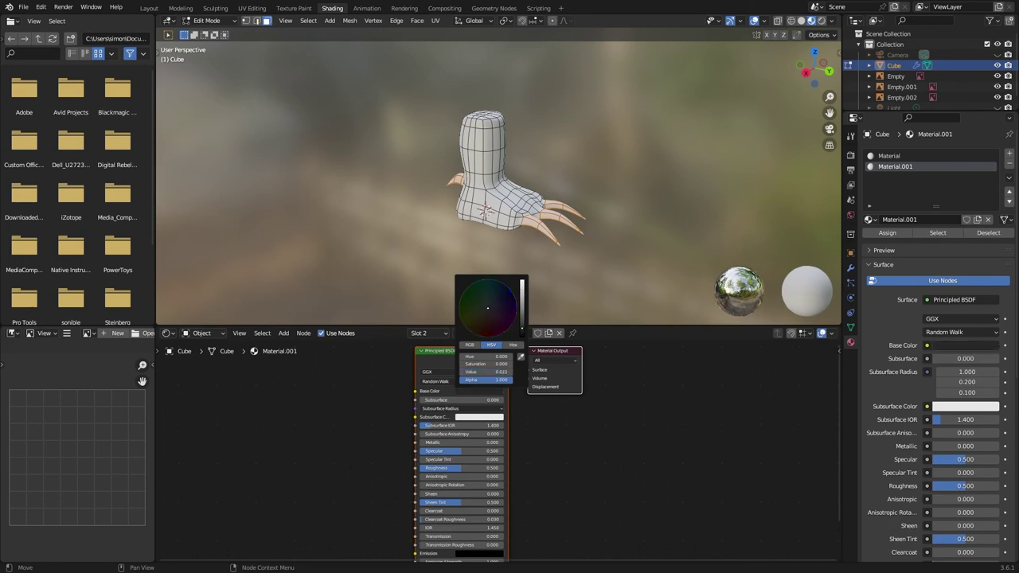
{"action": "left_click", "coordinate": [889, 233]}
{"action": "middle_click_drag", "start_coordinate": [592, 226], "coordinate": [625, 183]}
{"action": "scroll", "coordinate": [614, 262], "scroll_direction": "up", "scroll_amount": 6}
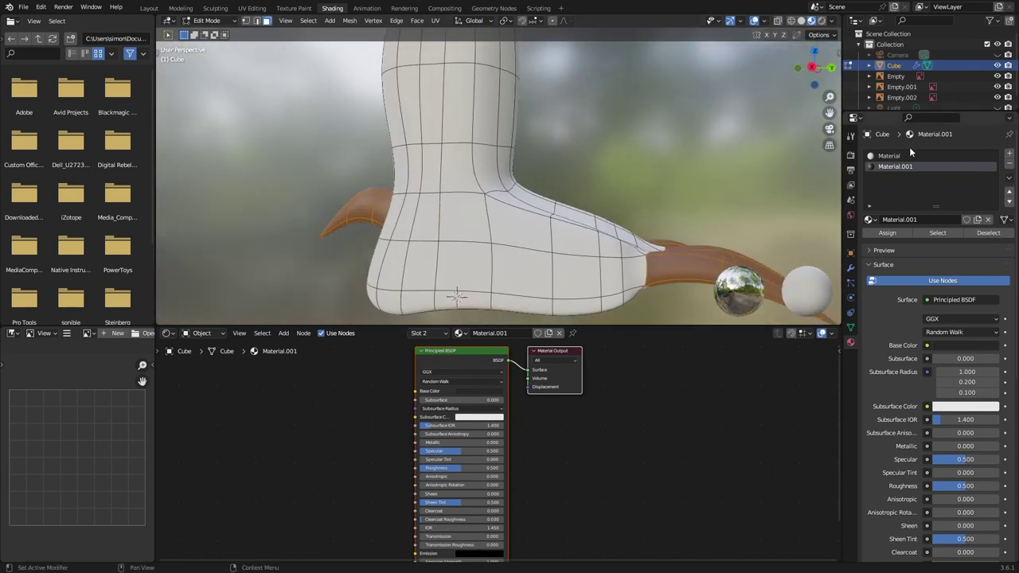
- Rename the claws' new material to Talons
{"action": "left_click", "coordinate": [929, 221]}
{"action": "type", "text": "loms"}
{"action": "key", "text": "BackSpace"}
{"action": "key", "text": "BackSpace"}
{"action": "type", "text": "ns"}
{"action": "key", "text": "Return"}
- Rename the original foot and leg material to Claw
{"action": "left_click", "coordinate": [897, 157]}
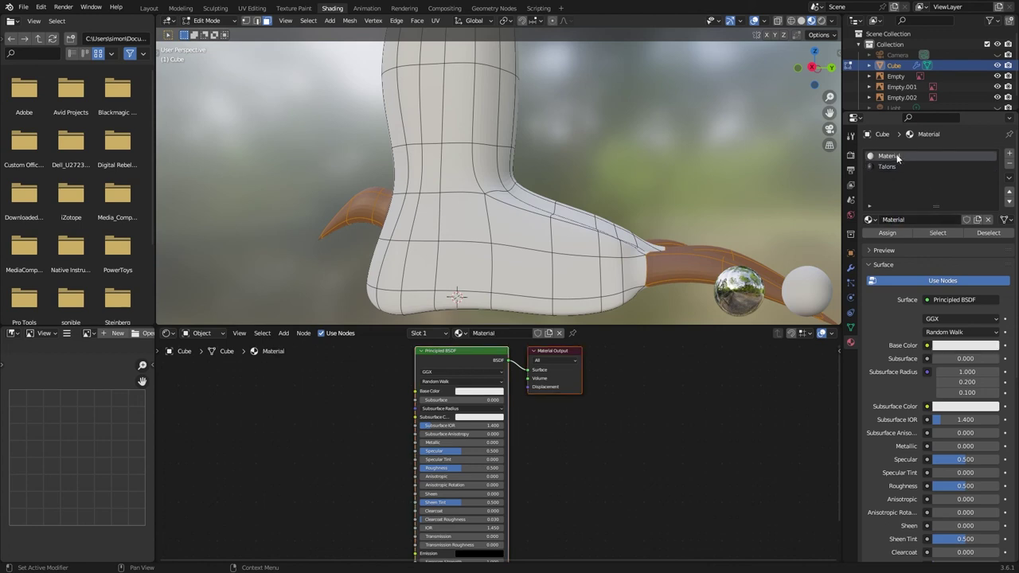
{"action": "double_click", "coordinate": [922, 223]}
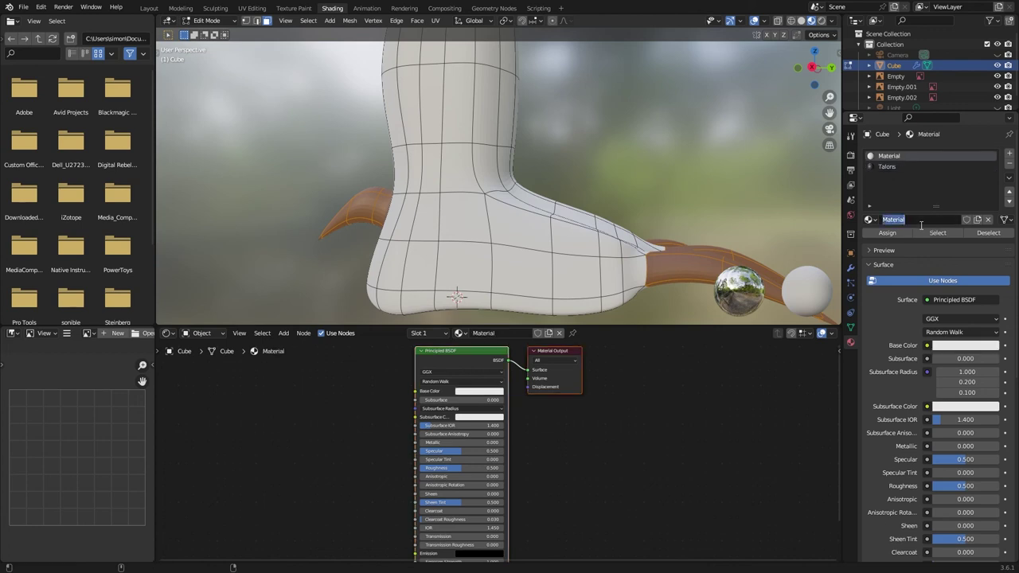
{"action": "type", "text": "Claw"}
{"action": "key", "text": "Return"}
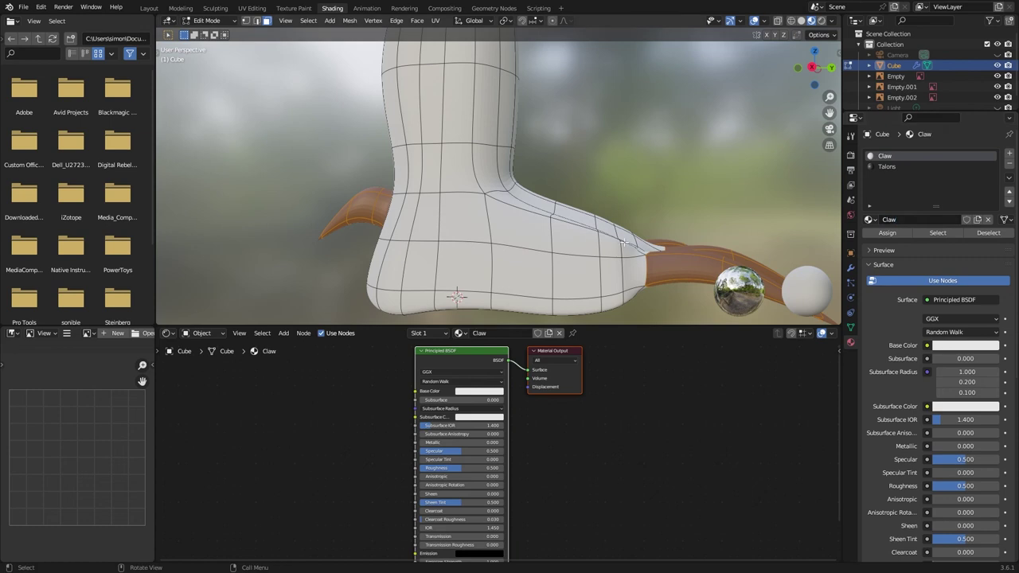
- Give the Claw material a very dark brown Base Color, Specular 0.000 and Roughness 1.000
{"action": "left_click", "coordinate": [481, 391]}
{"action": "left_click", "coordinate": [483, 315]}
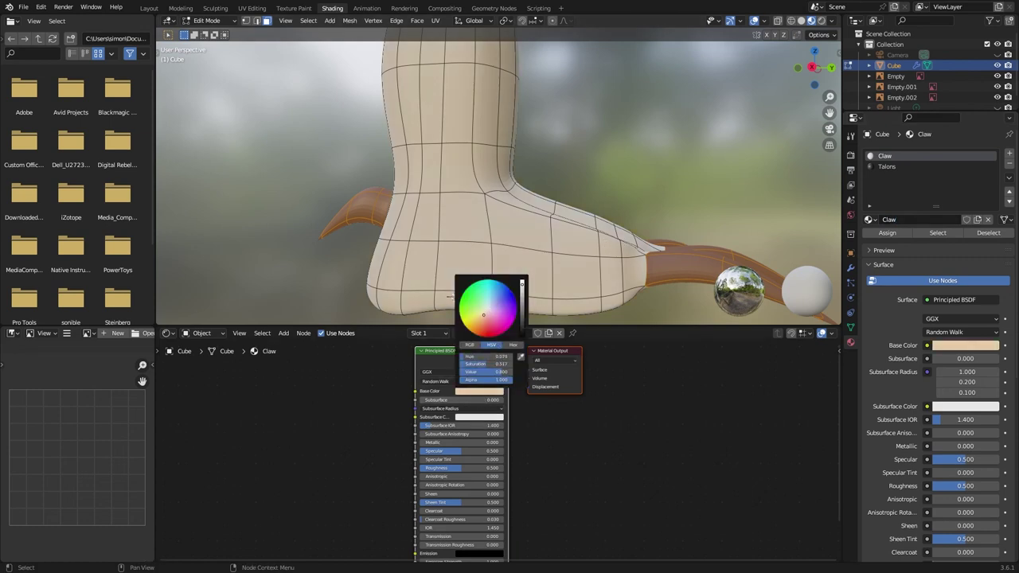
{"action": "left_click_drag", "start_coordinate": [523, 283], "coordinate": [523, 331]}
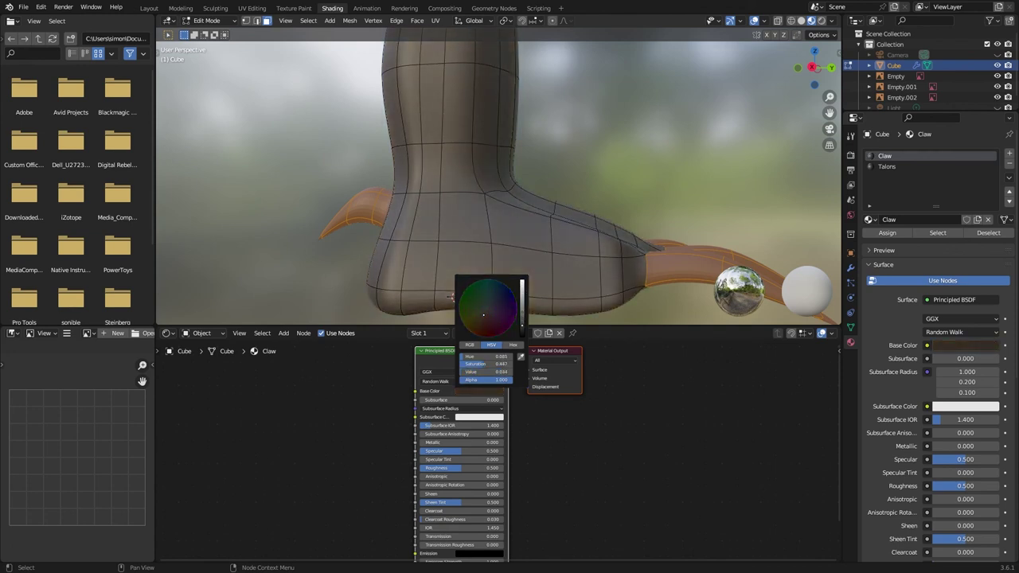
{"action": "mouse_move", "coordinate": [477, 451]}
{"action": "left_mouse_down"}
{"action": "mouse_move", "coordinate": [445, 451]}
{"action": "mouse_move", "coordinate": [504, 469]}
{"action": "left_mouse_up"}
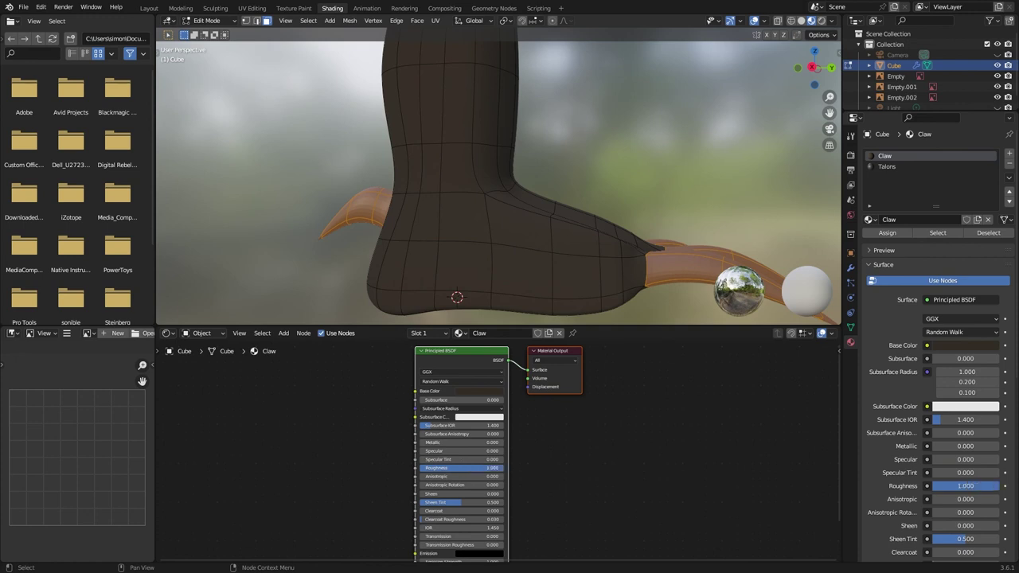
- Set the Talons material's Roughness to 0.323 and Specular to 0.645
{"action": "left_click", "coordinate": [887, 167]}
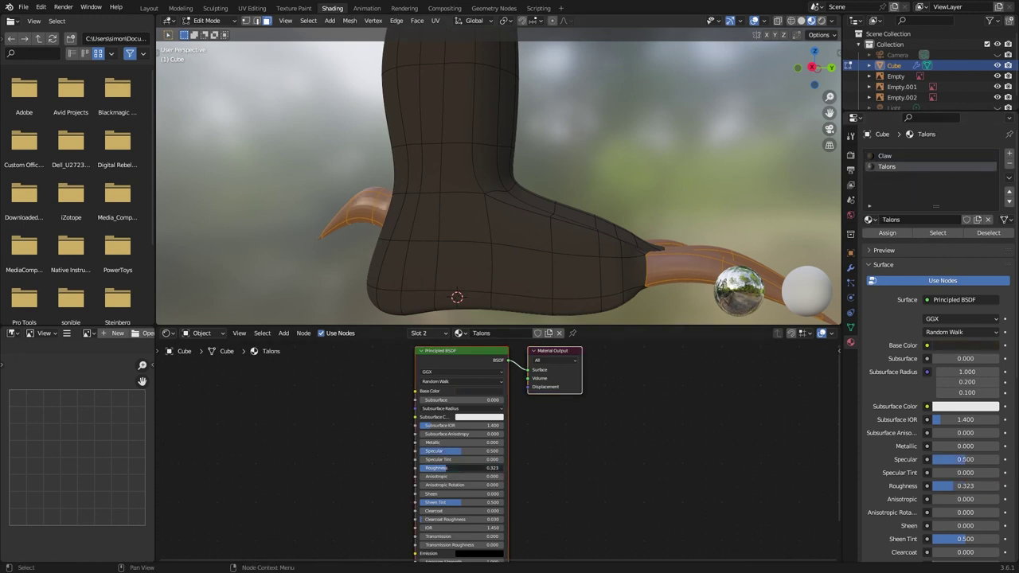
{"action": "left_click_drag", "start_coordinate": [468, 450], "coordinate": [477, 451]}
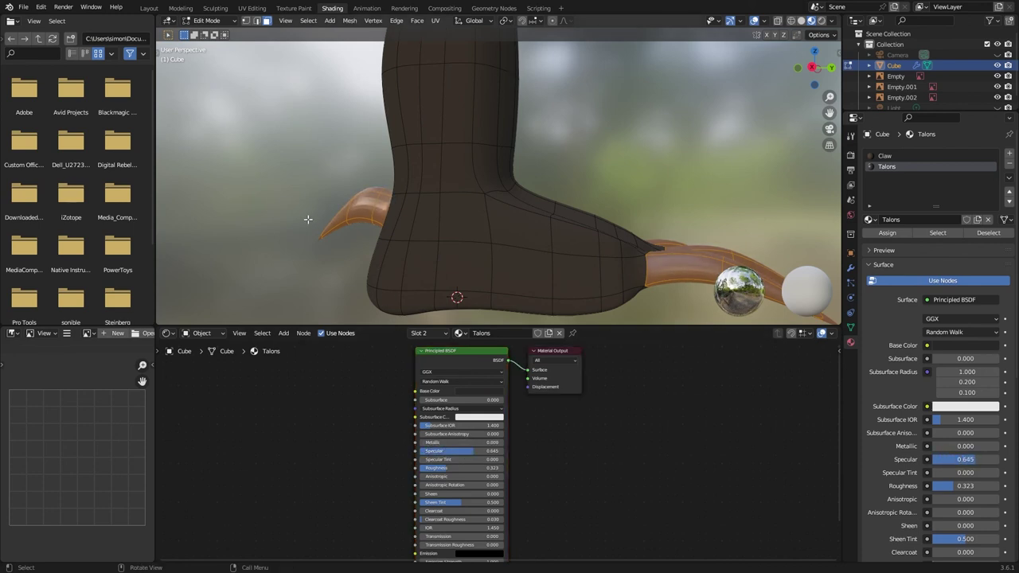
- In the Modeling workspace, look through the camera in Object Mode and raise the camera's Z location to 6.3883 m
{"action": "left_click", "coordinate": [180, 9]}
{"action": "key", "text": "KP_0"}
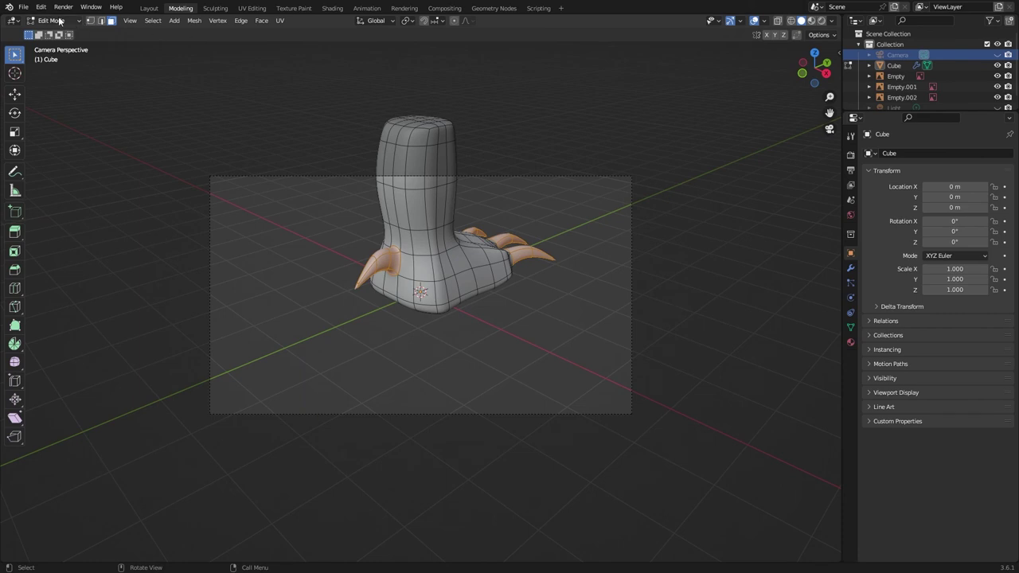
{"action": "left_click", "coordinate": [51, 21]}
{"action": "left_click", "coordinate": [47, 36]}
{"action": "left_click", "coordinate": [897, 55]}
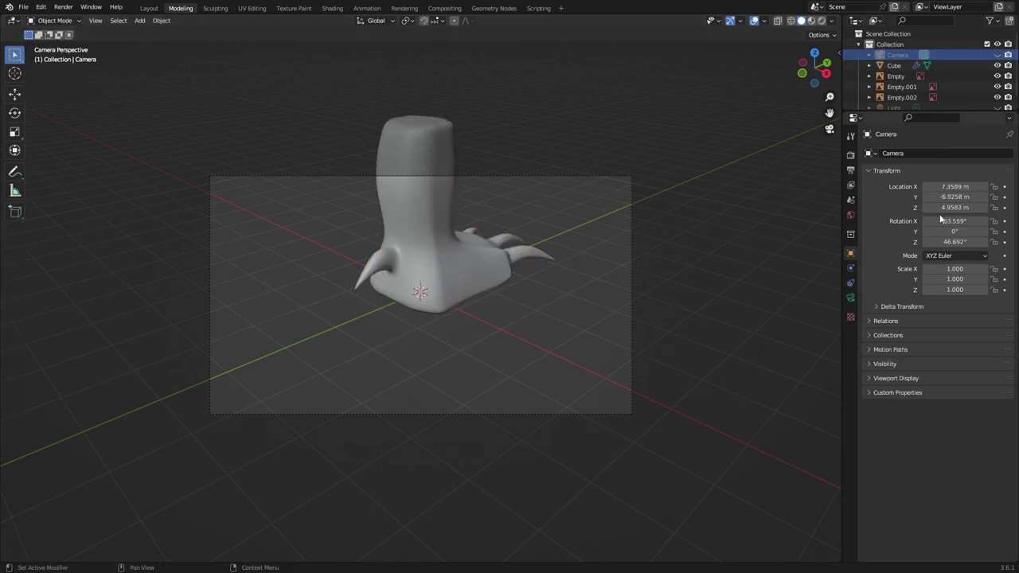
{"action": "left_click_drag", "start_coordinate": [955, 207], "coordinate": [987, 207]}
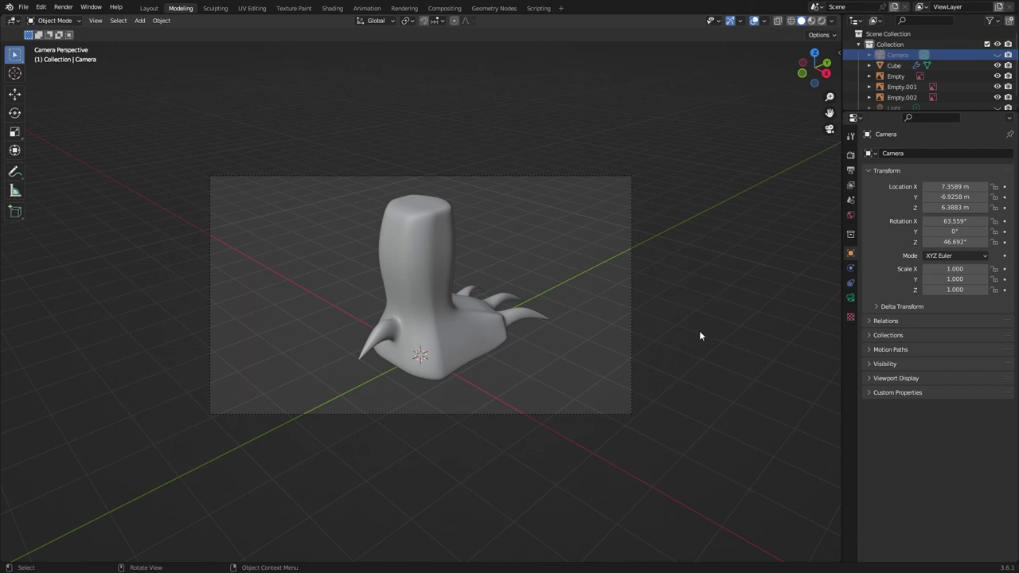
- Add a Plain Axes empty at the world origin
{"action": "left_click", "coordinate": [140, 21]}
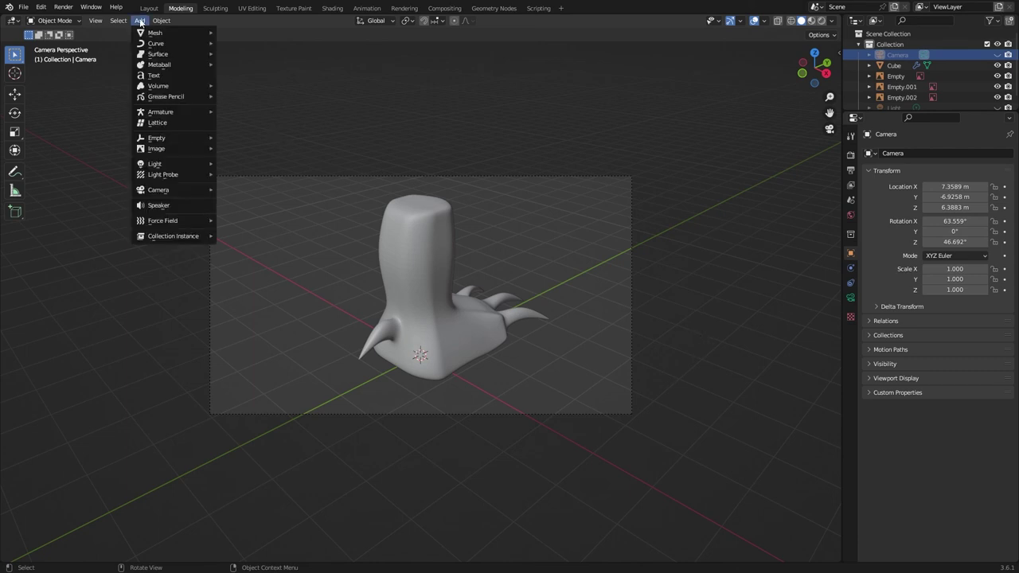
{"action": "mouse_move", "coordinate": [159, 138]}
{"action": "left_click", "coordinate": [254, 136]}
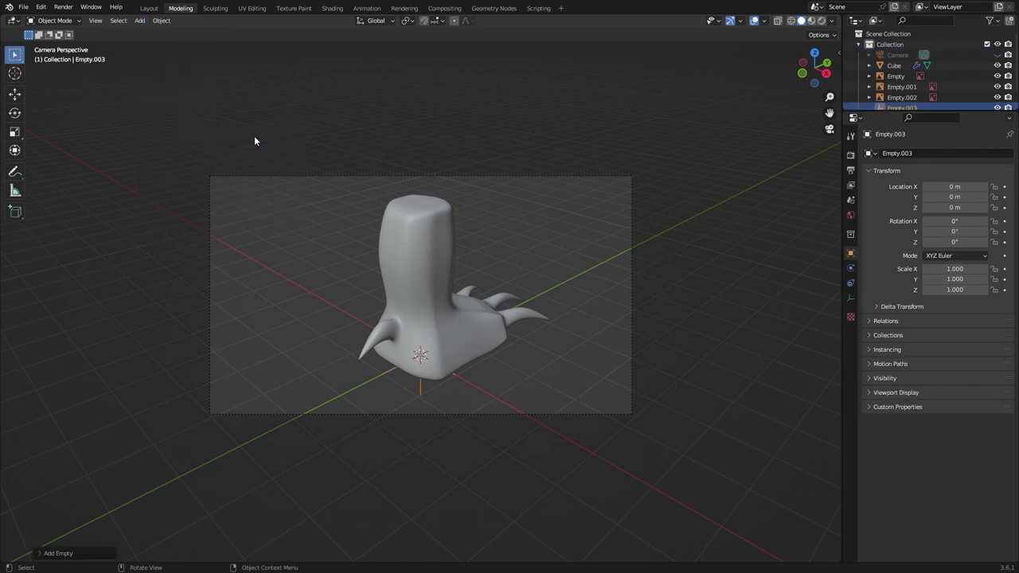
- Enlarge the object list and rename the new Plain Axes empty as Camera Rotate
{"action": "left_click_drag", "start_coordinate": [896, 112], "coordinate": [897, 269]}
{"action": "double_click", "coordinate": [932, 108]}
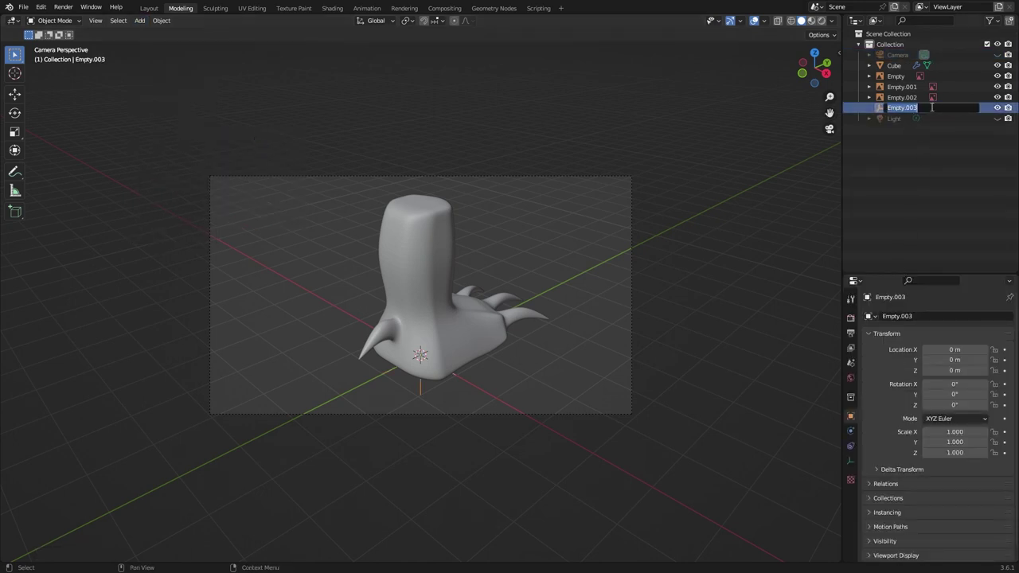
{"action": "type", "text": "Camera Rotate"}
{"action": "key", "text": "Return"}
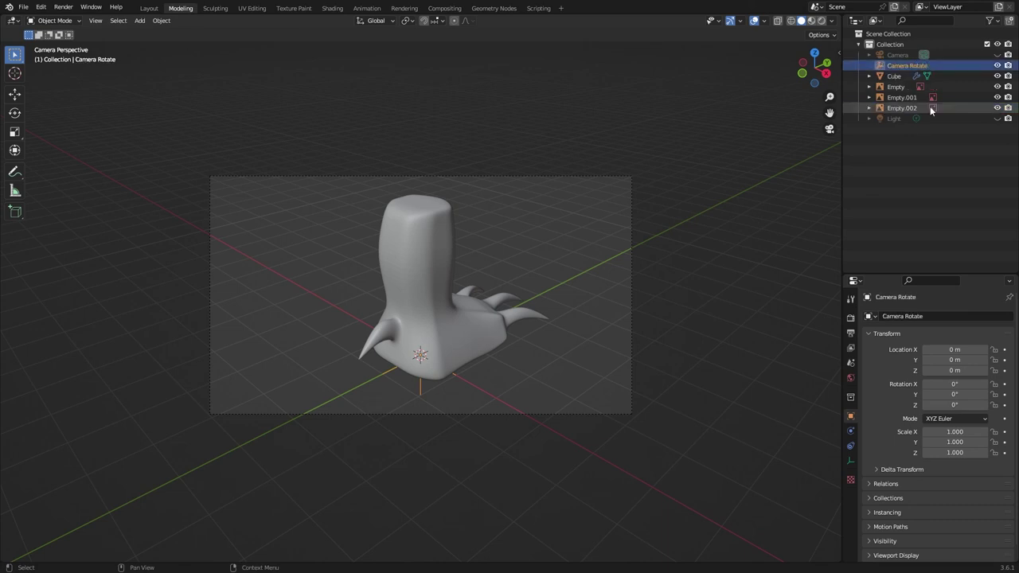
- Parent the camera to the Camera Rotate empty and expand the empty's hierarchy
{"action": "left_click", "coordinate": [895, 55]}
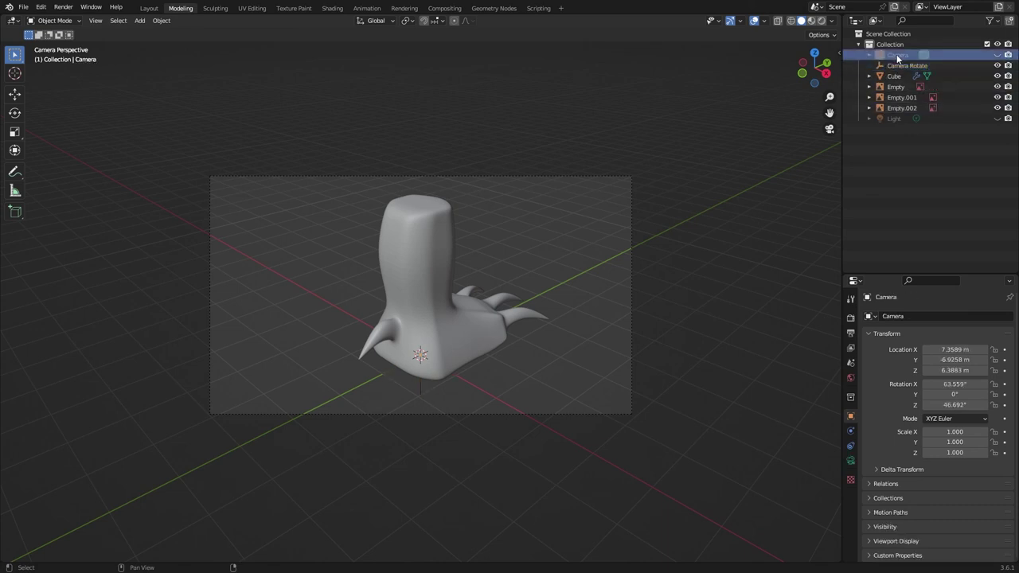
{"action": "left_click_drag", "start_coordinate": [898, 58], "coordinate": [895, 63]}
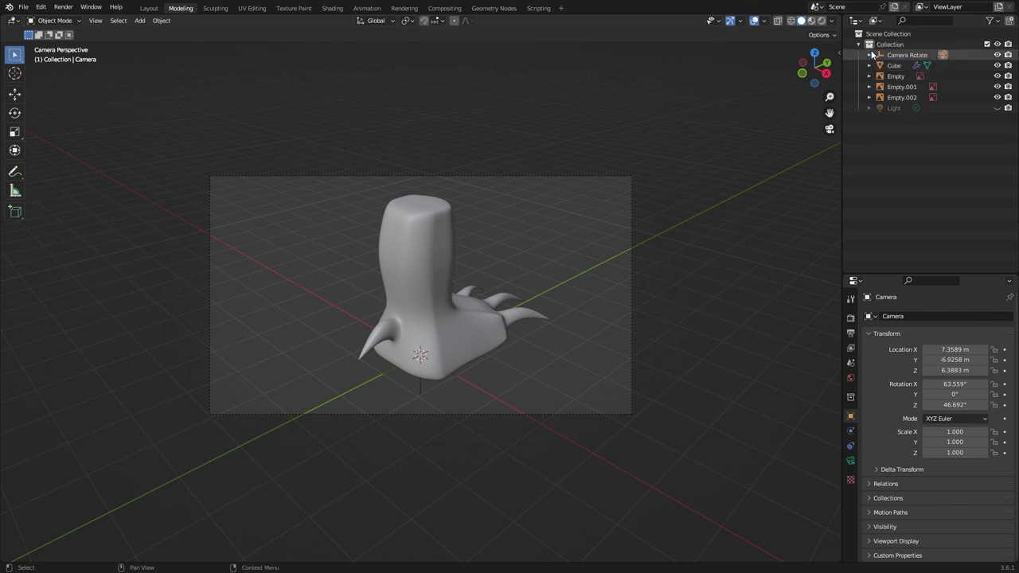
{"action": "left_click", "coordinate": [869, 55]}
- Set the Camera Rotate empty's Z rotation to 222° and render a test image from the camera
{"action": "left_click", "coordinate": [903, 55]}
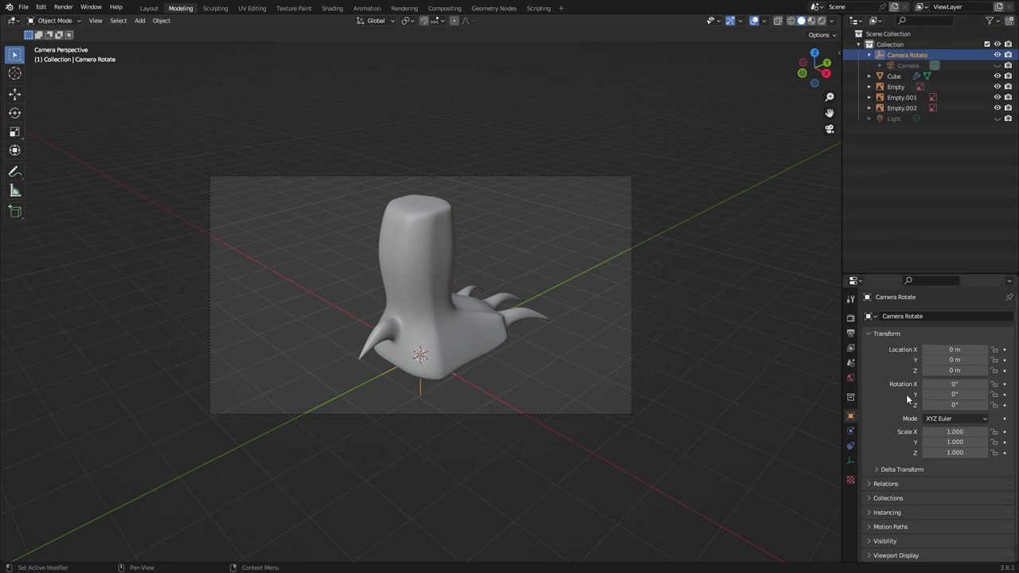
{"action": "mouse_move", "coordinate": [964, 405]}
{"action": "left_mouse_down"}
{"action": "mouse_move", "coordinate": [1018, 405]}
{"action": "mouse_move", "coordinate": [935, 405]}
{"action": "mouse_move", "coordinate": [995, 405]}
{"action": "mouse_move", "coordinate": [954, 404]}
{"action": "left_mouse_up"}
{"action": "key", "text": "F12"}
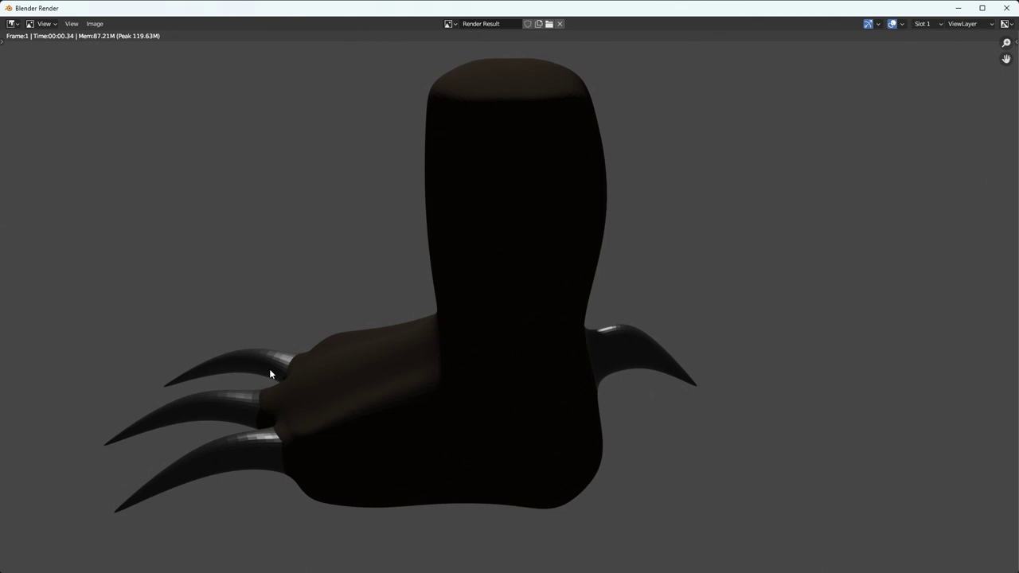
{"action": "key", "text": "Escape"}
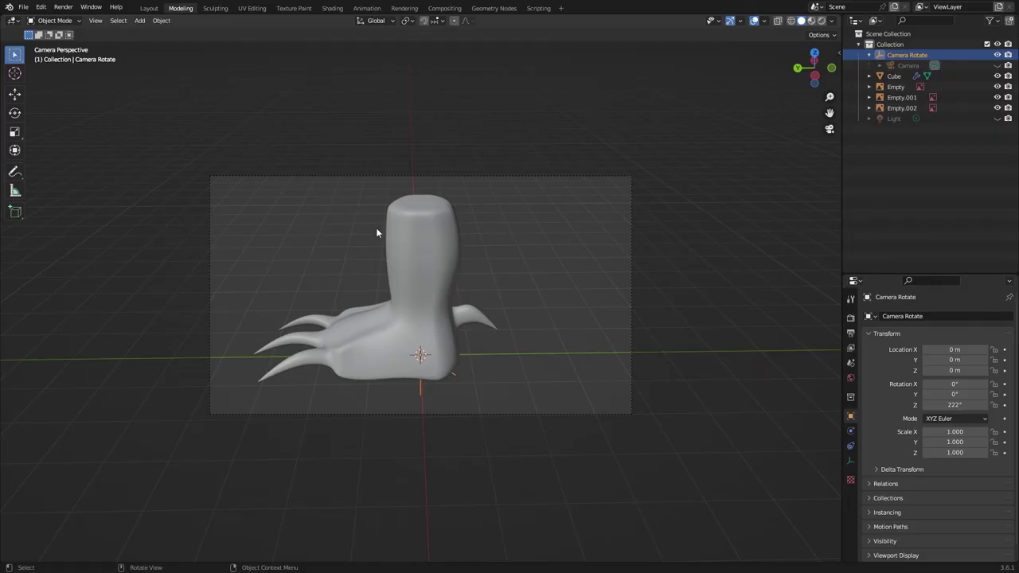
- Apply Shade Smooth to the claw foot mesh and render the camera view again to check the talons' shading
{"action": "left_click", "coordinate": [415, 236]}
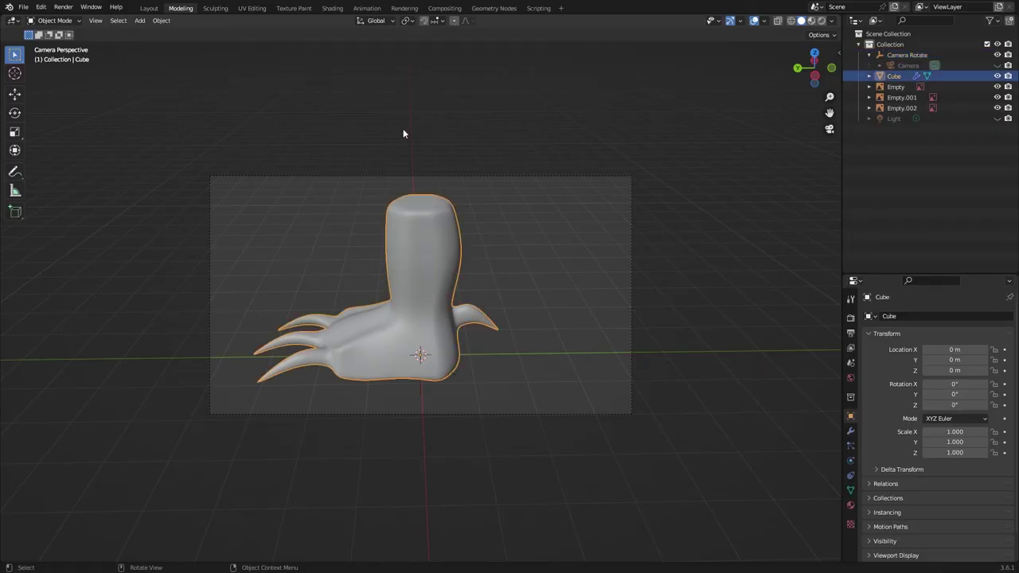
{"action": "right_click", "coordinate": [405, 229]}
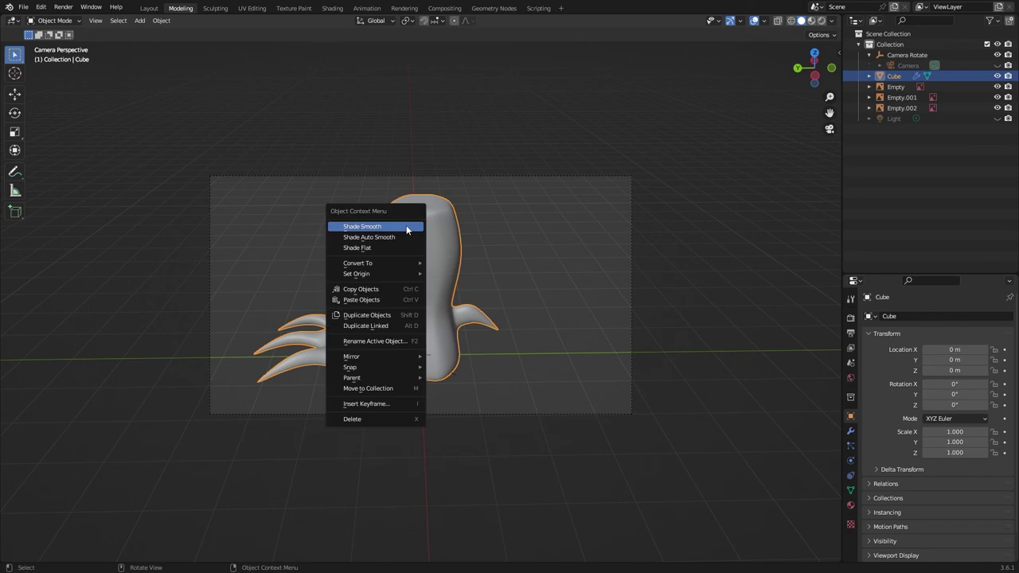
{"action": "left_click", "coordinate": [407, 229]}
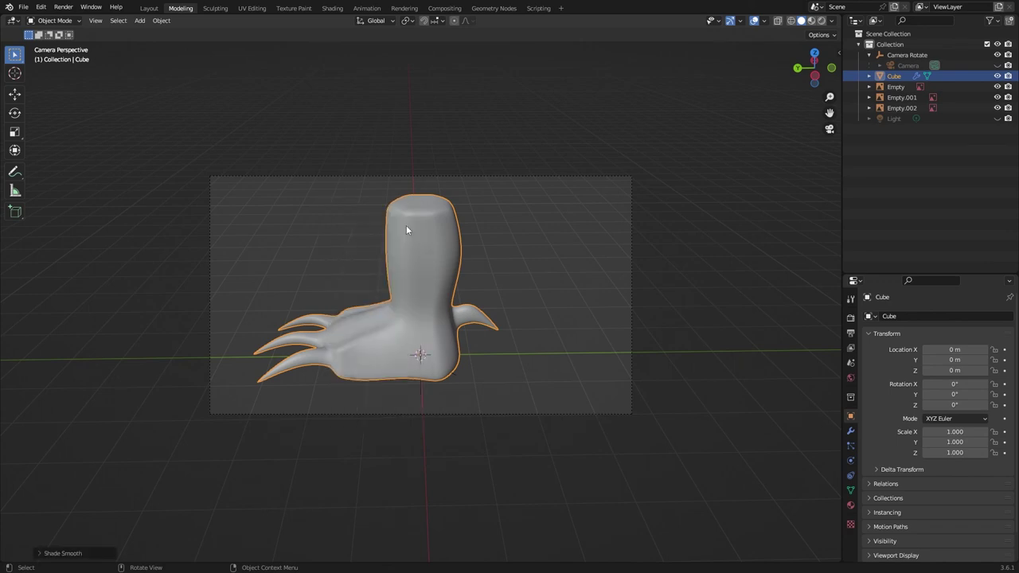
{"action": "key", "text": "F12"}
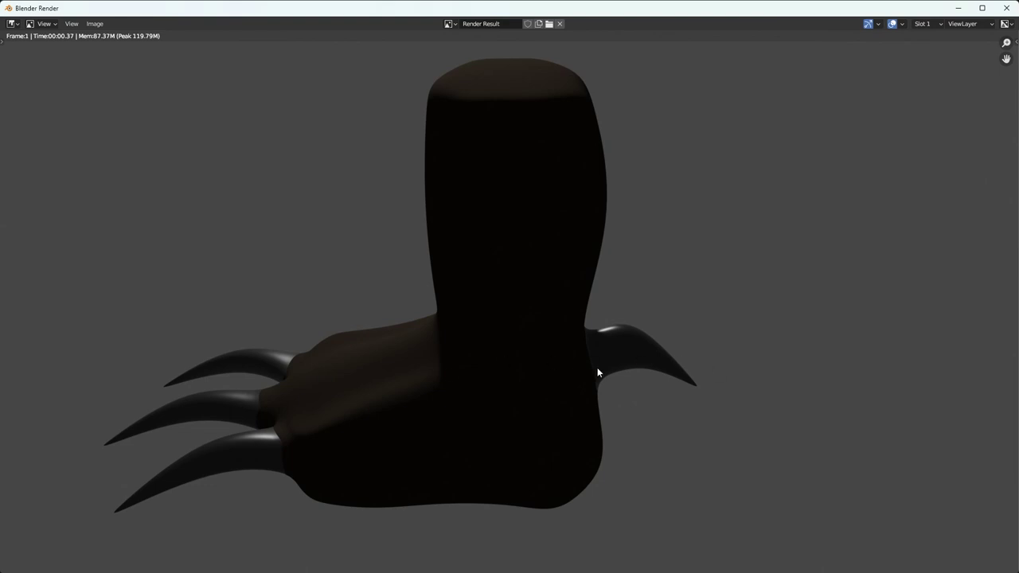
{"action": "key", "text": "Escape"}
{"action": "middle_click_drag", "start_coordinate": [588, 365], "coordinate": [557, 255]}
{"action": "scroll", "coordinate": [645, 274], "scroll_direction": "down", "scroll_amount": 1}
{"action": "scroll", "coordinate": [646, 275], "scroll_direction": "up", "scroll_amount": 5}
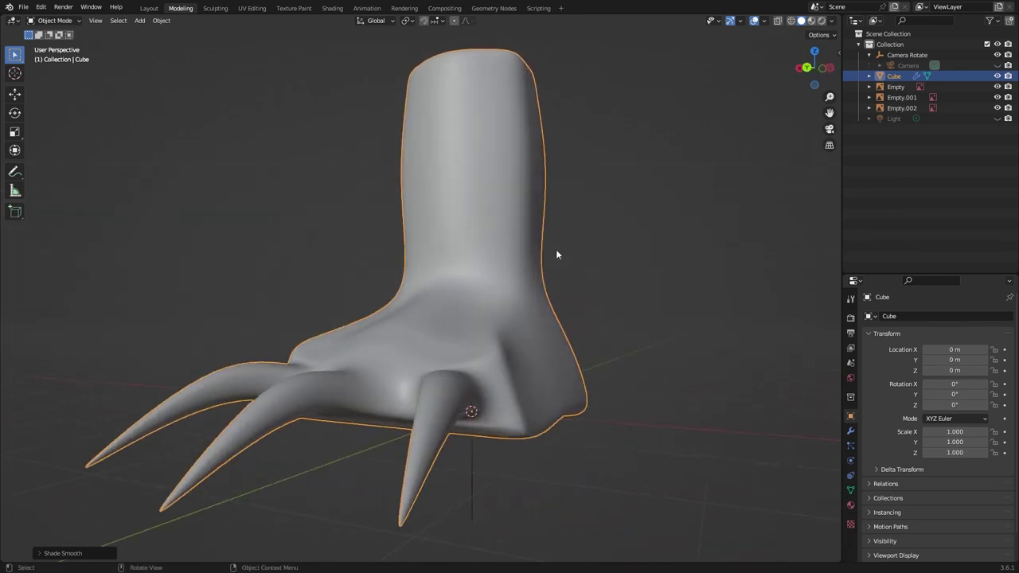
{"action": "key", "text": "F12"}
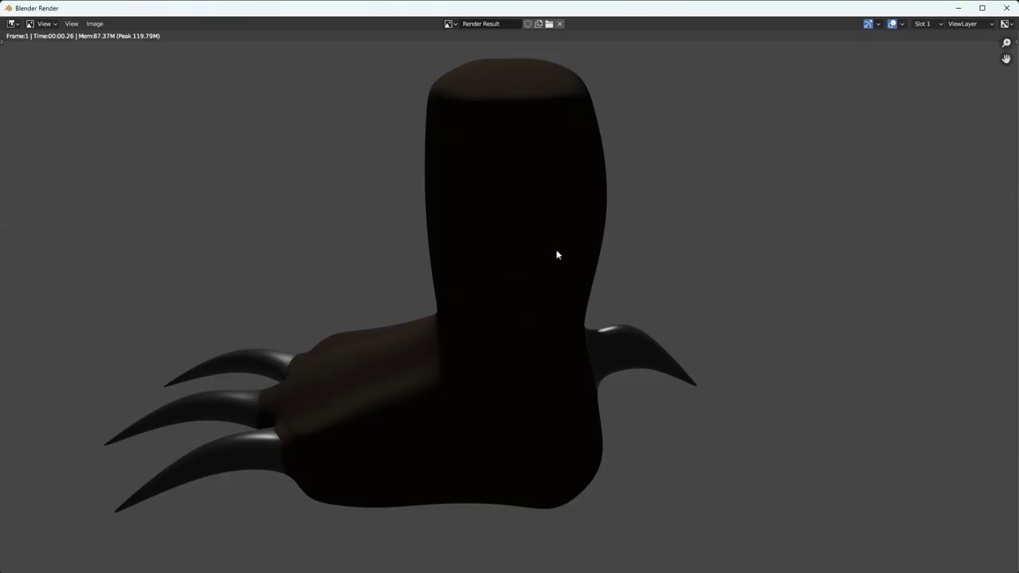